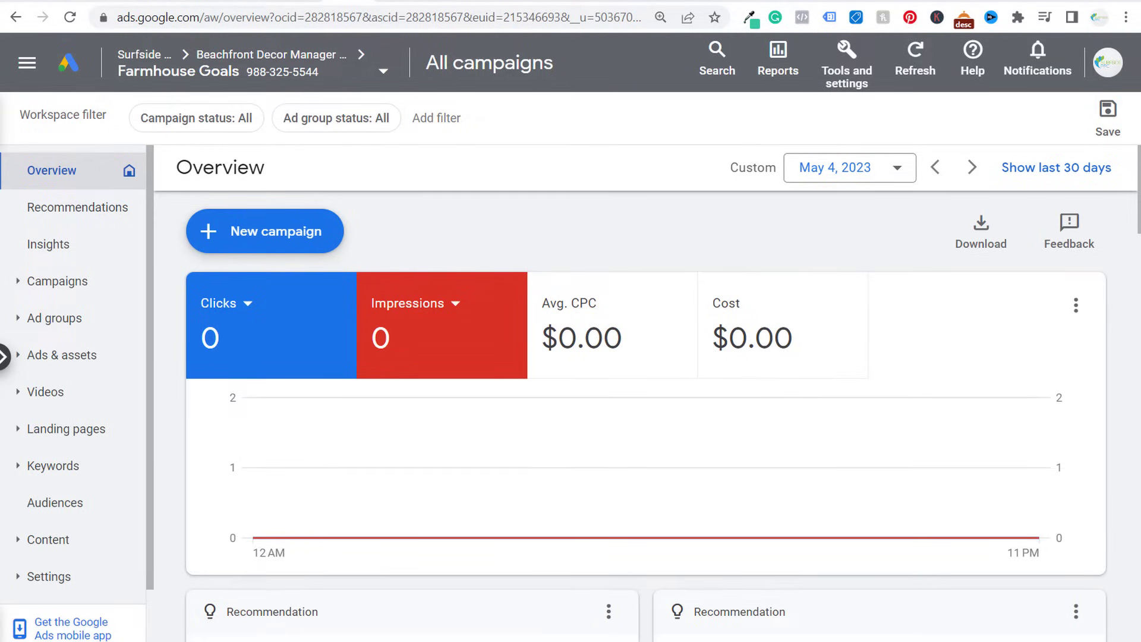
View the Start Your Free Trial button and link on the farmhousegoals.com giveaway page.
left_click(523, 640)
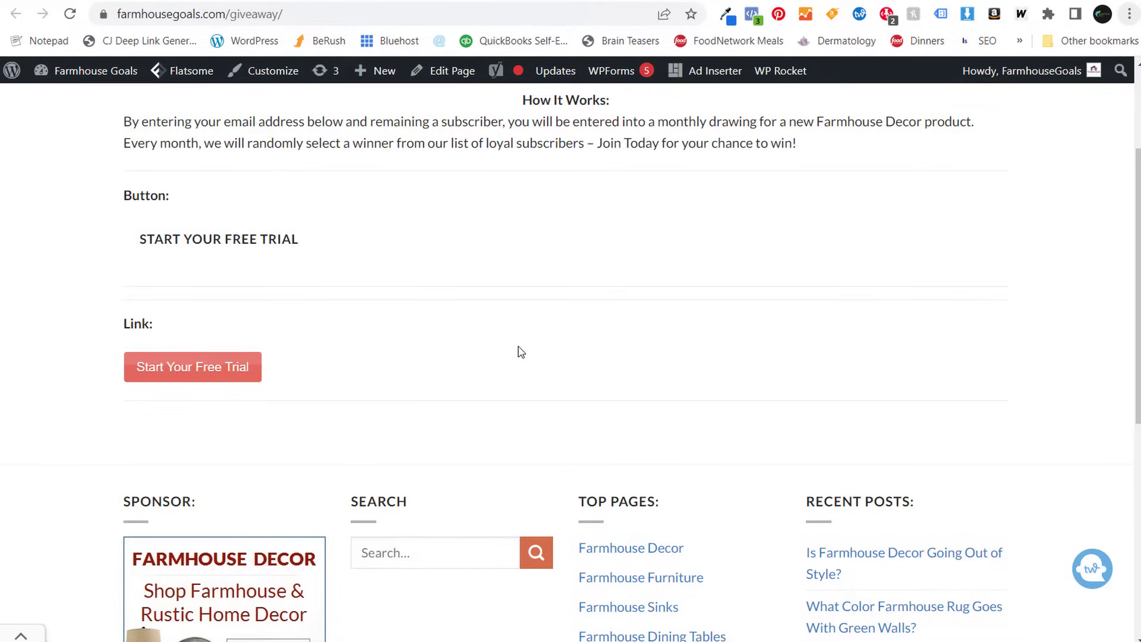
key("alt+Tab")
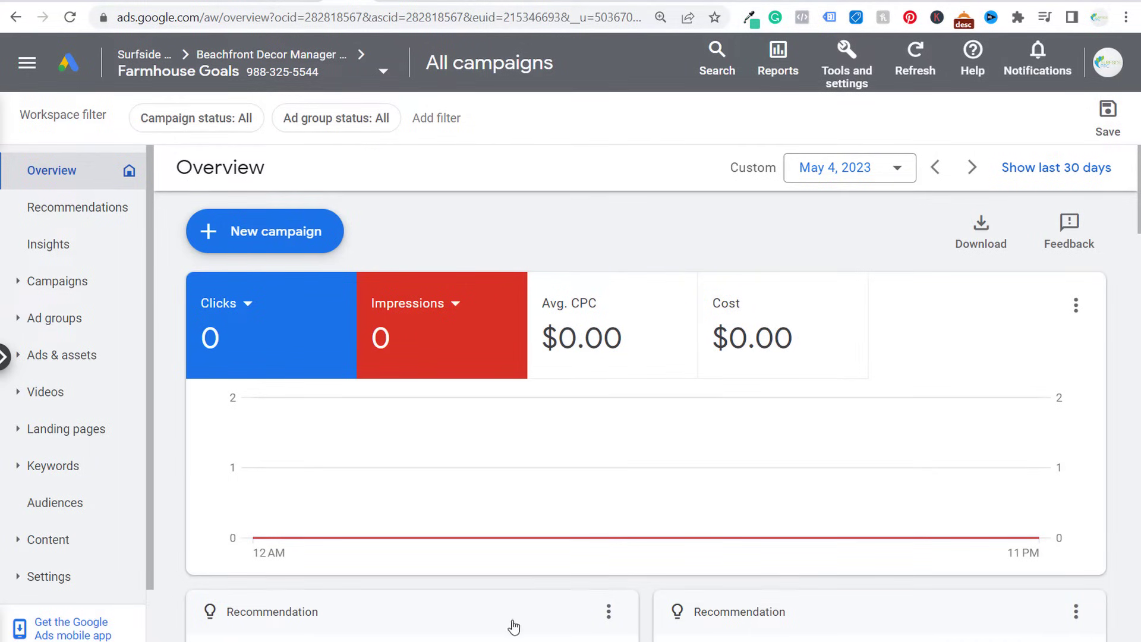
key("alt+Tab")
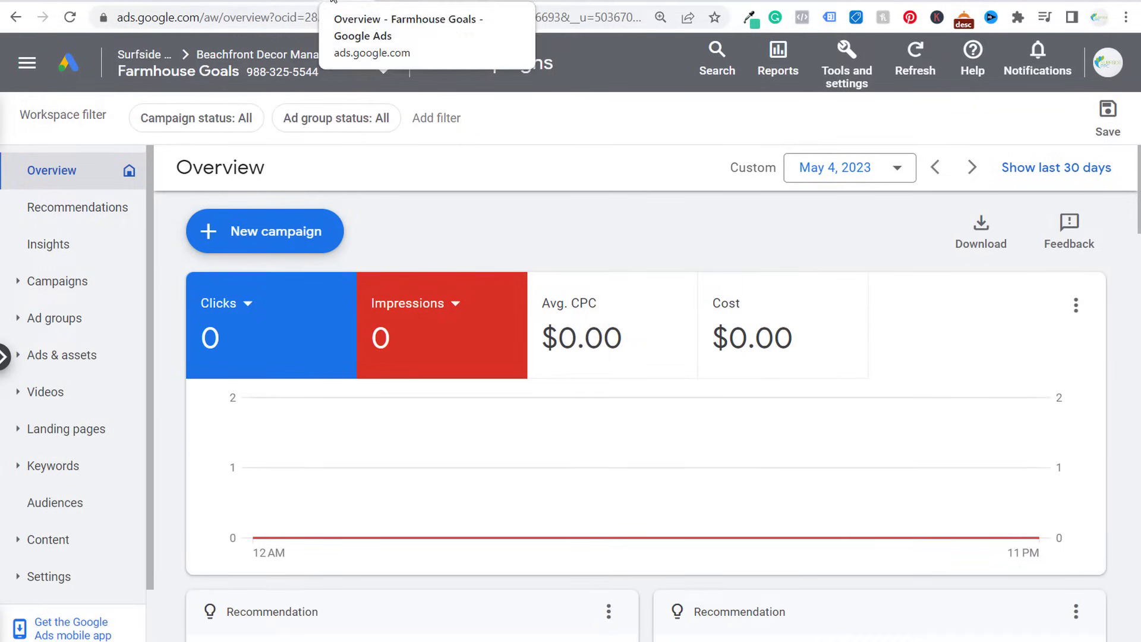
Open the installation instructions for the farmhousegoals.com container in Google Tag Manager and copy the head code snippet.
left_click(312, 2)
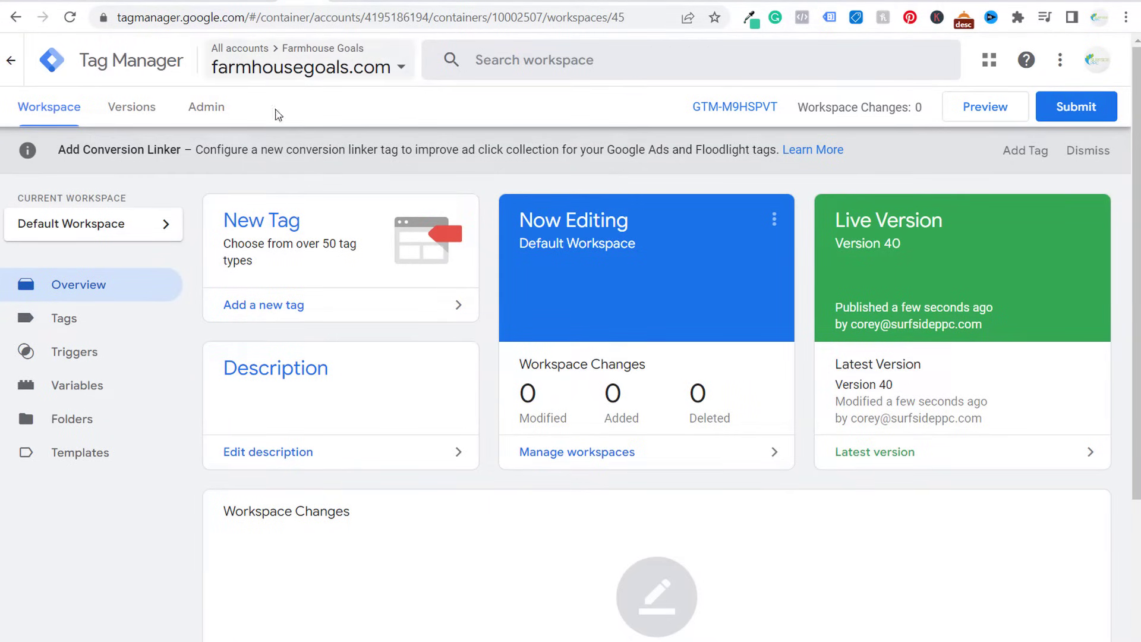
left_click(202, 107)
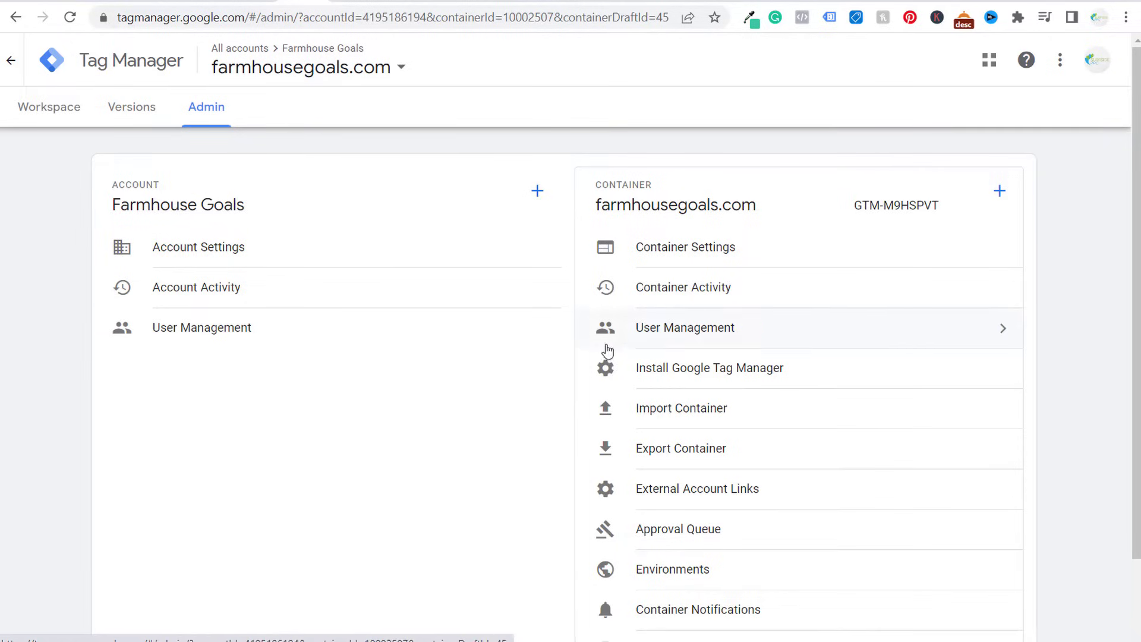
left_click(729, 379)
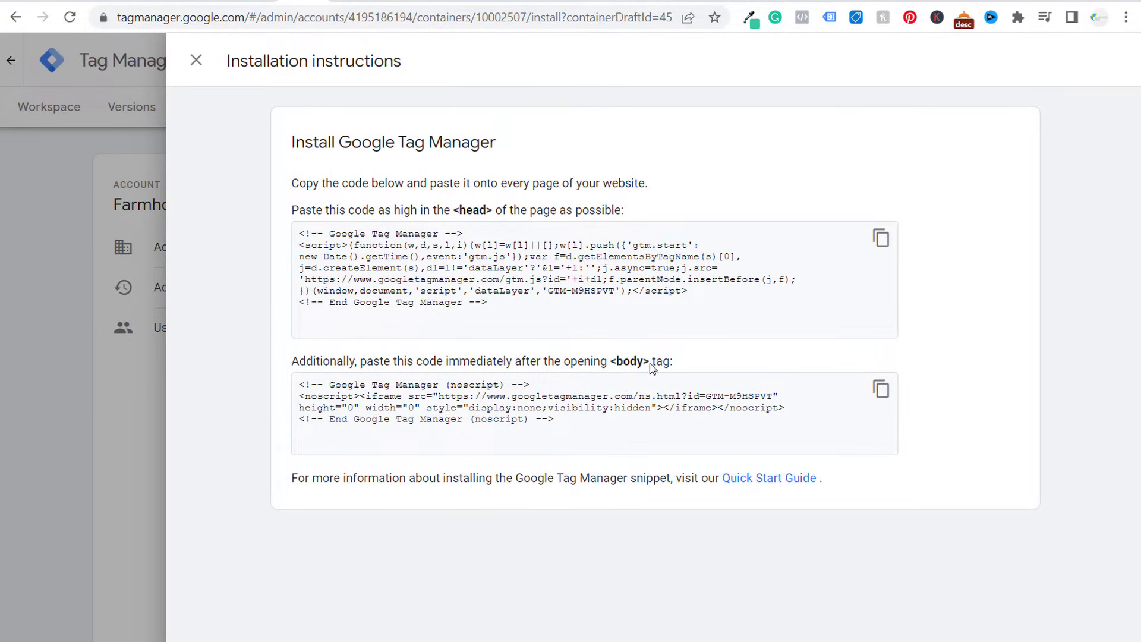
left_click(879, 240)
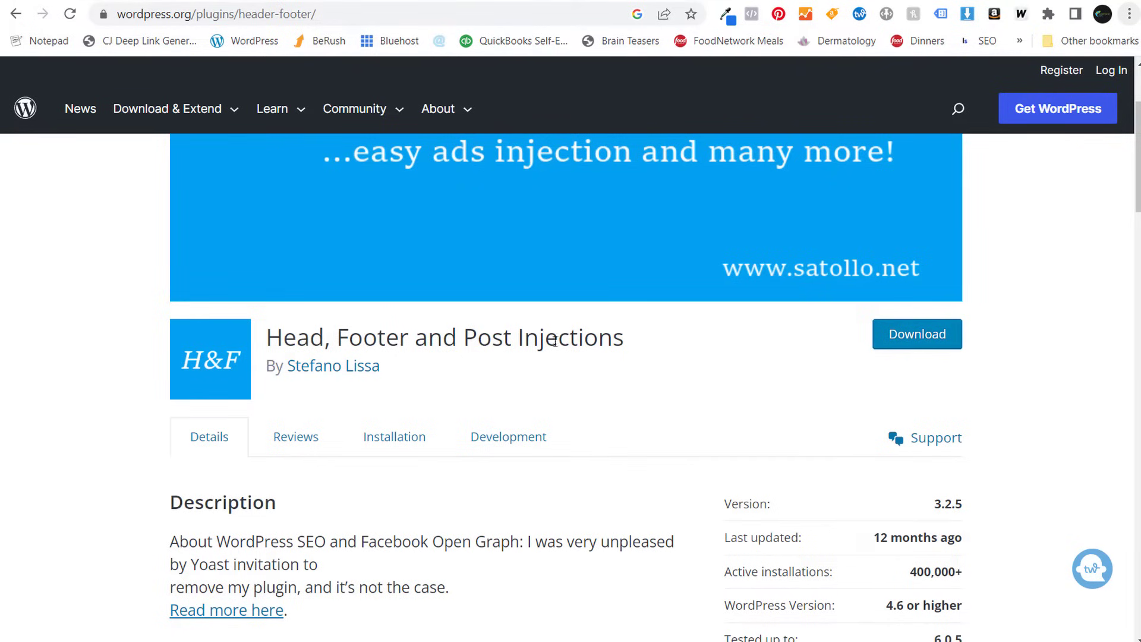
Examine the Head, Footer and Post Injections plugin and its WordPress settings for the Tag Manager code in the every-page head section.
left_click_drag(623, 340, 273, 328)
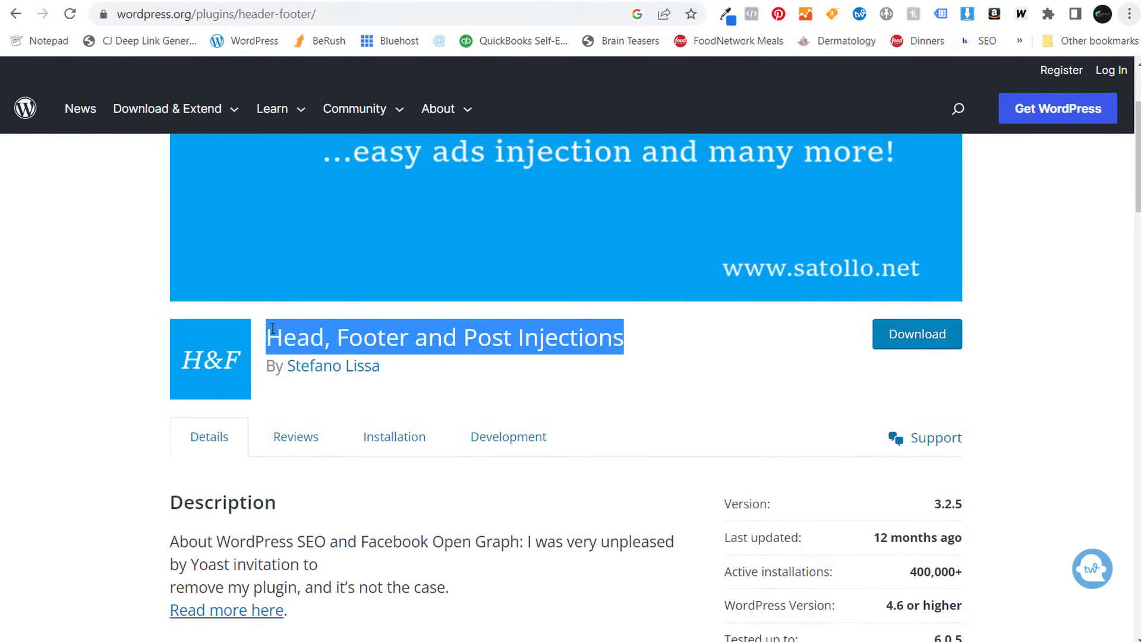
left_click(362, 328)
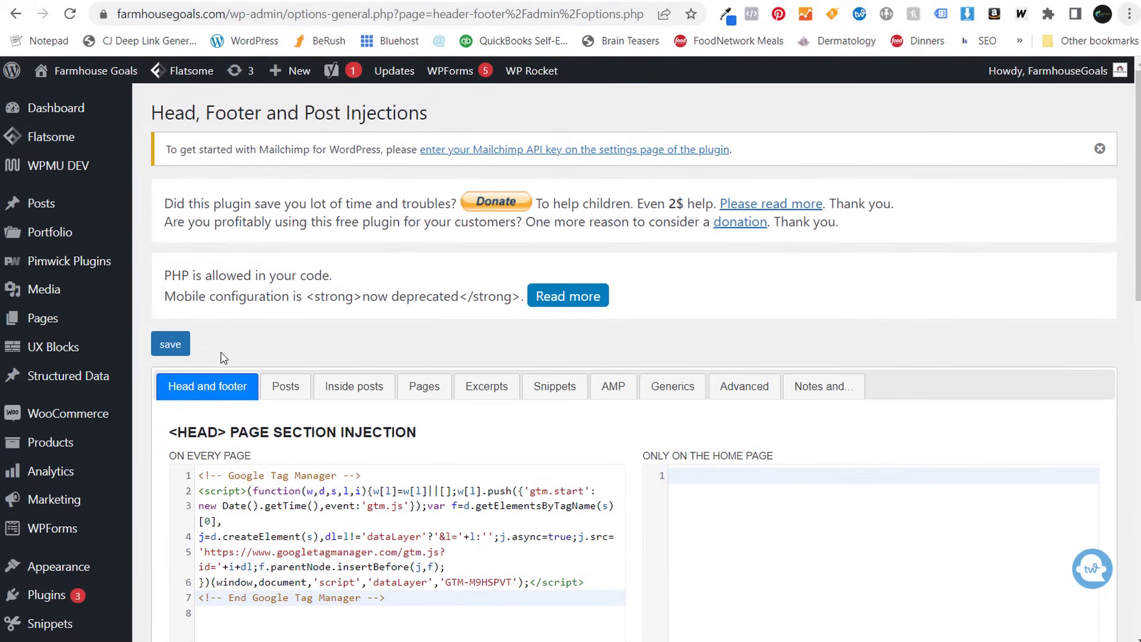
scroll(223, 357, "down", 8)
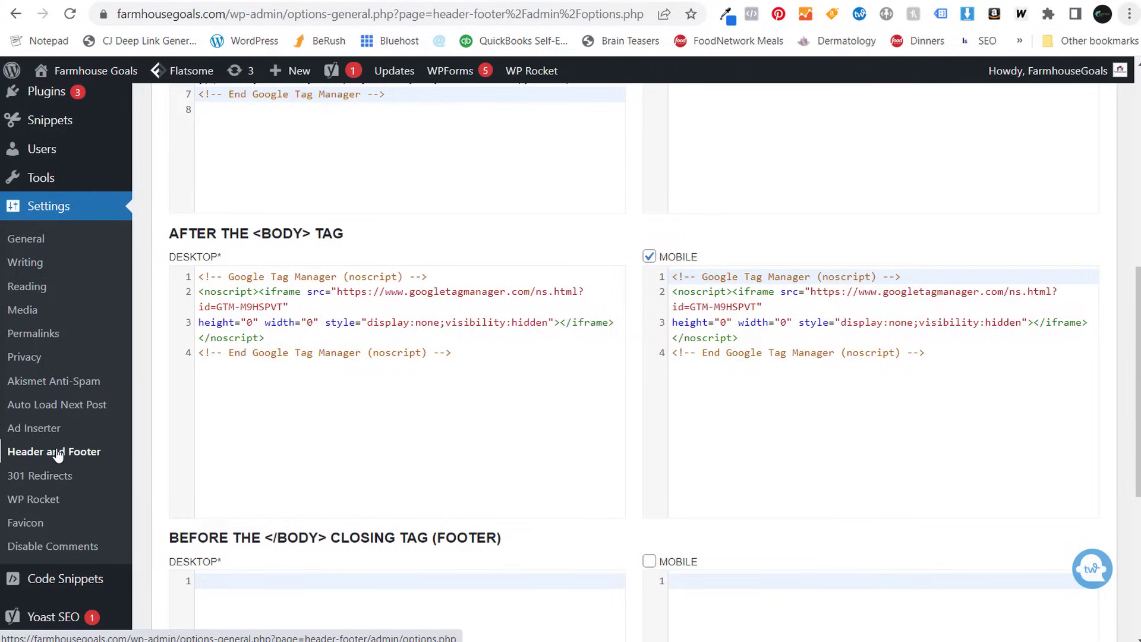
scroll(446, 279, "up", 4)
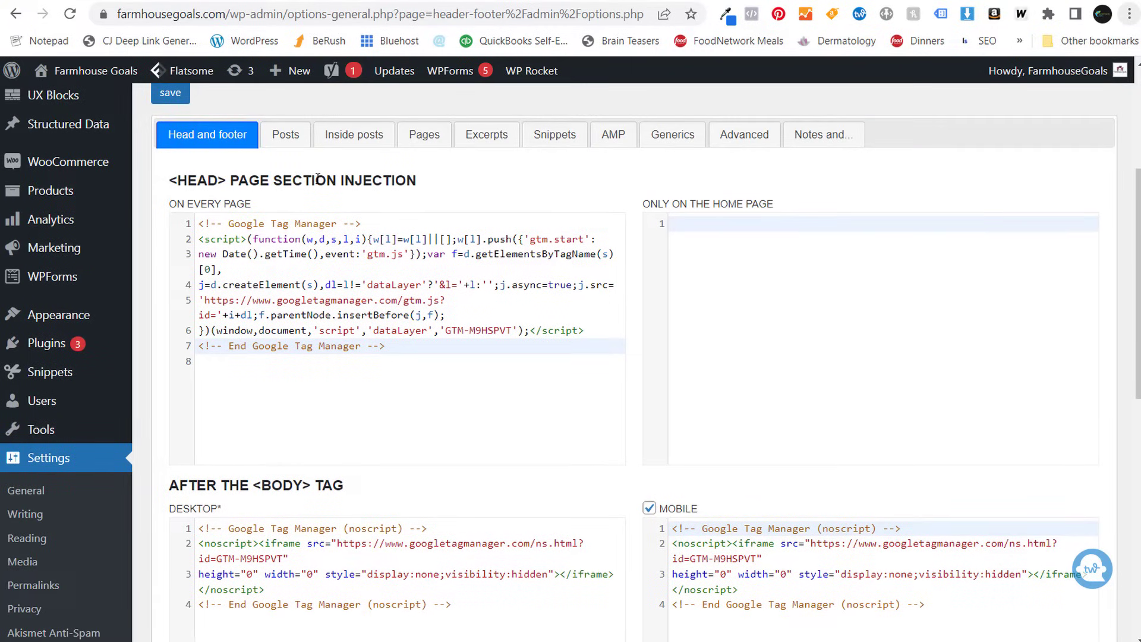
left_click_drag(411, 348, 183, 210)
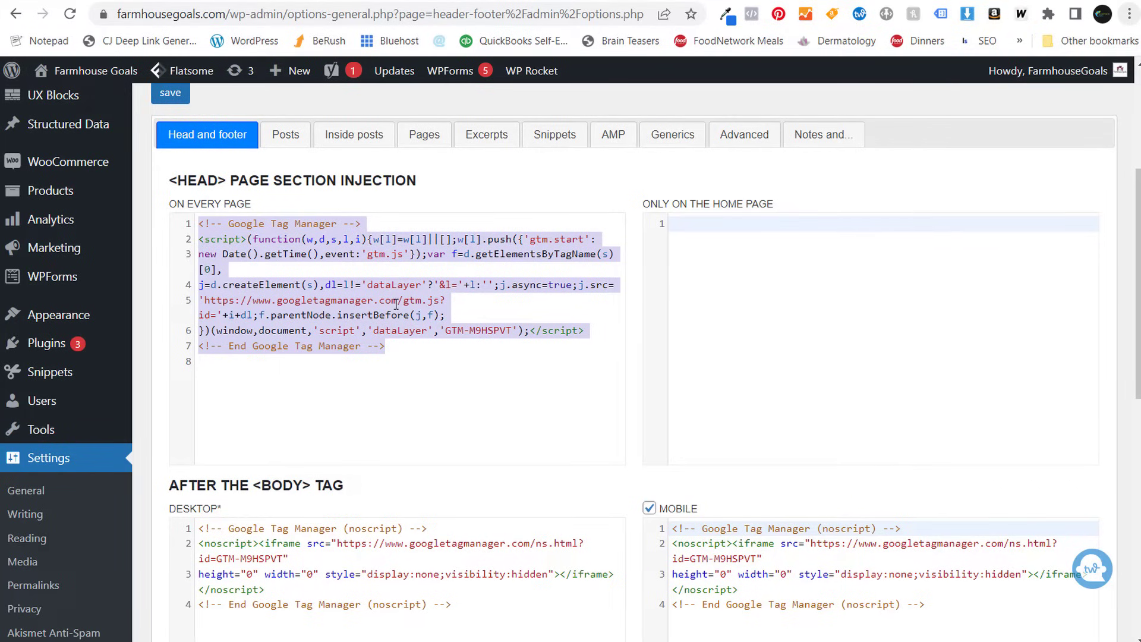
Copy the noscript body snippet from the Tag Manager installation instructions and return to the WordPress plugin settings.
key("alt+Tab")
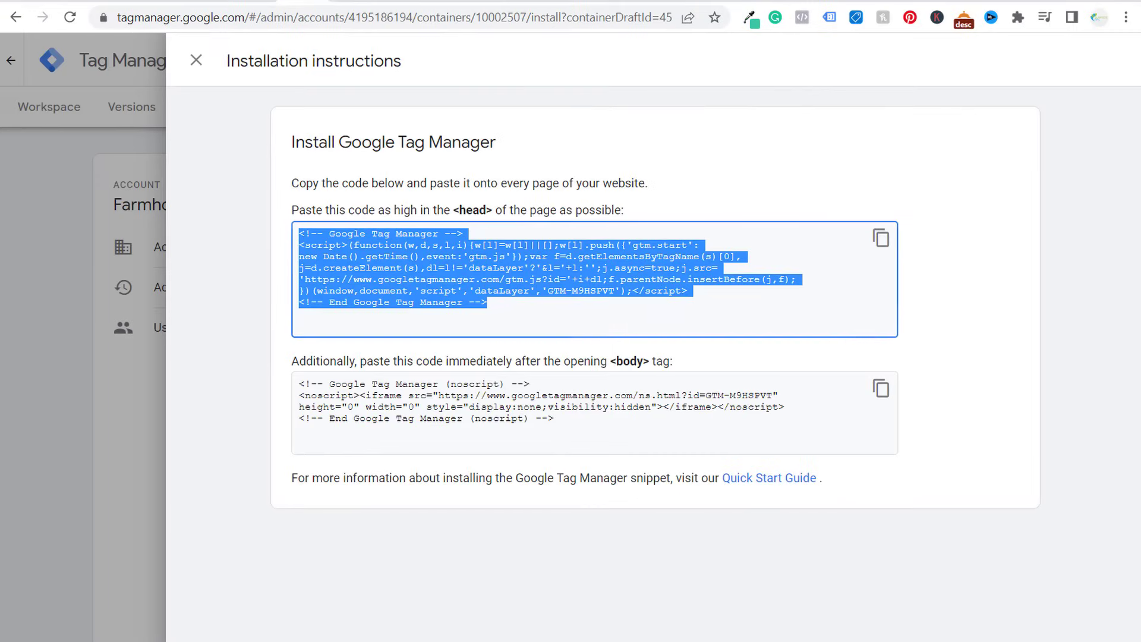
left_click(887, 395)
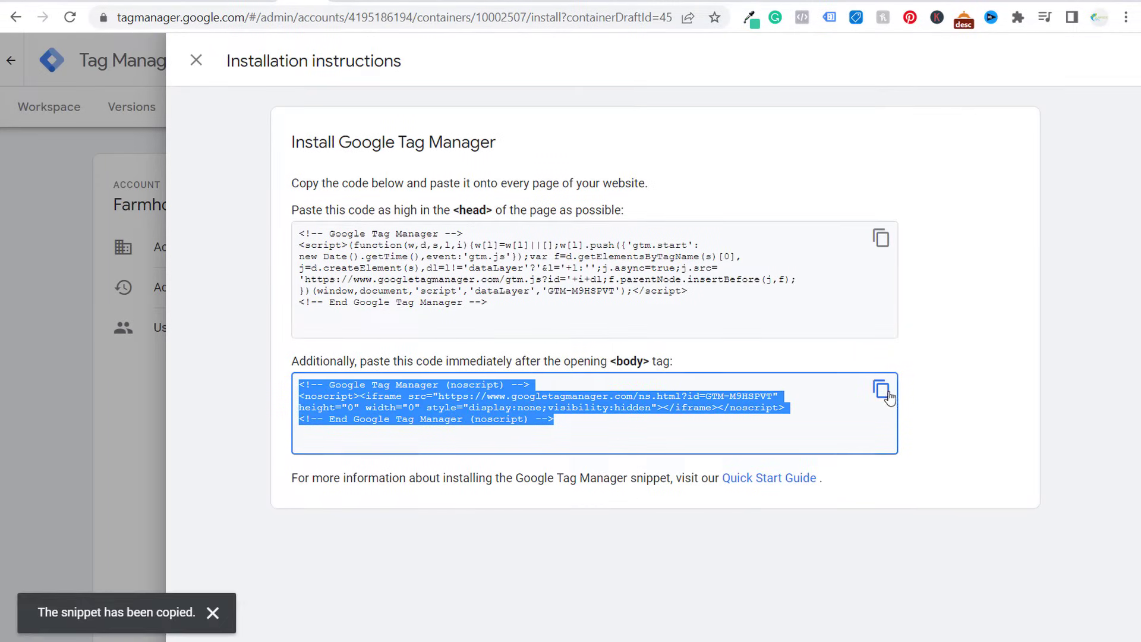
key("alt+Tab")
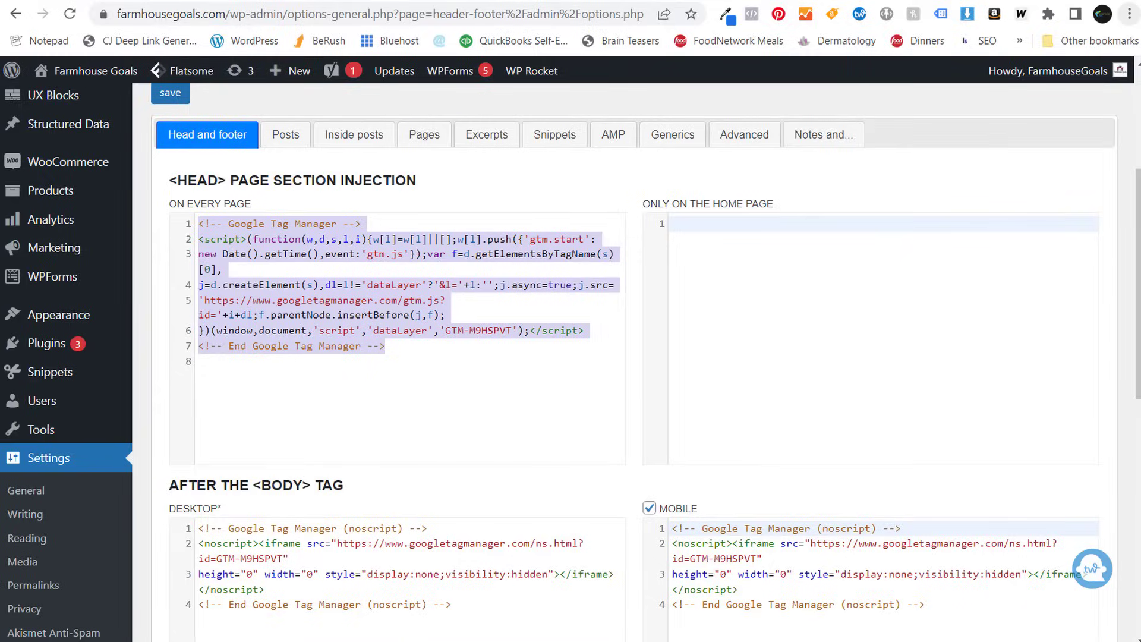
Check the noscript code after the body tag for desktop and mobile, along with the footer section fields.
scroll(412, 486, "down", 1)
left_click_drag(469, 521, 118, 429)
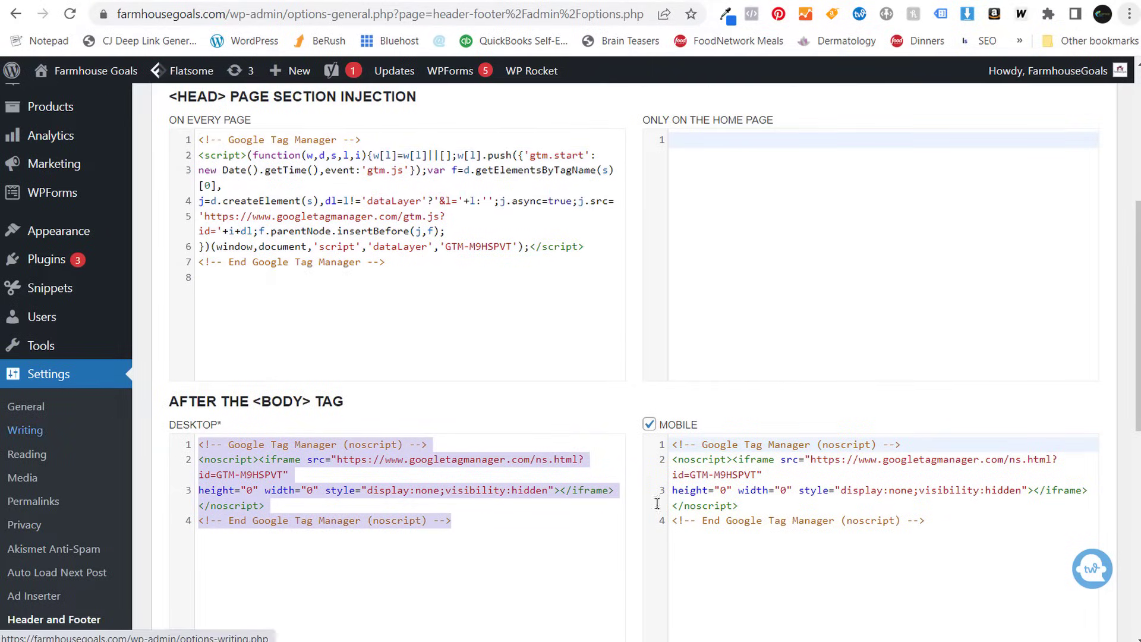
left_click_drag(976, 519, 619, 428)
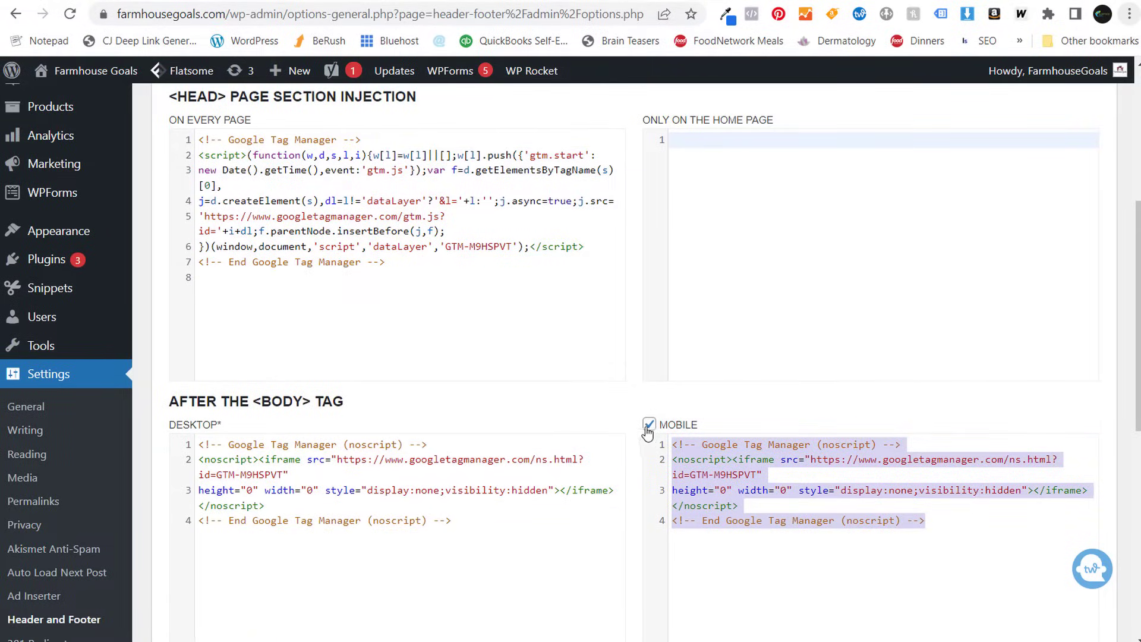
left_click(633, 400)
scroll(624, 397, "down", 9)
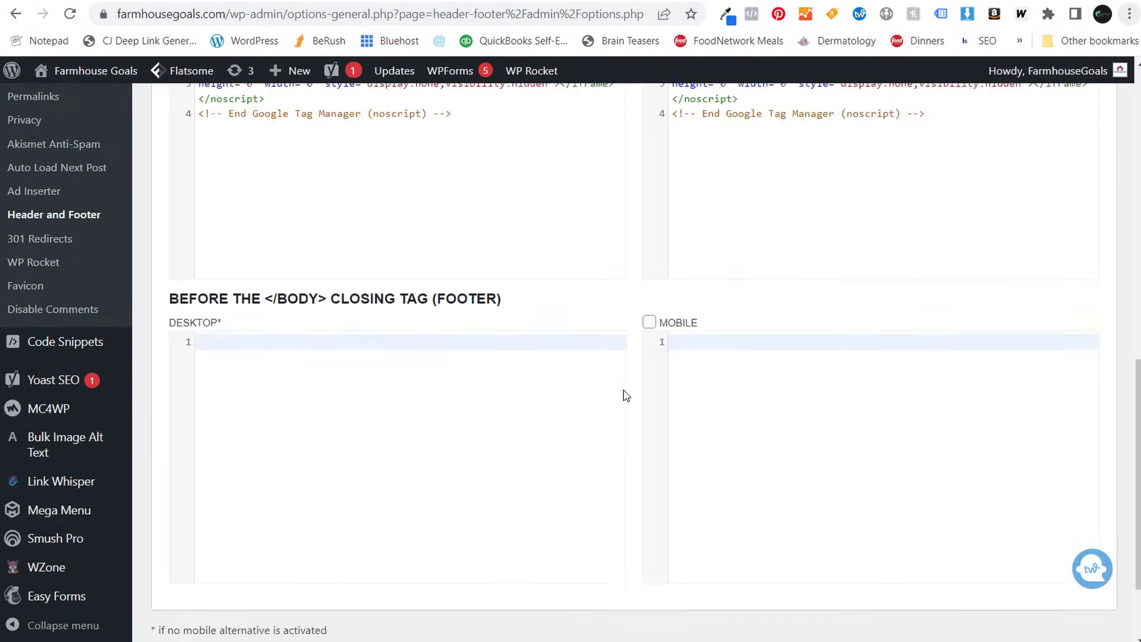
scroll(463, 507, "up", 7)
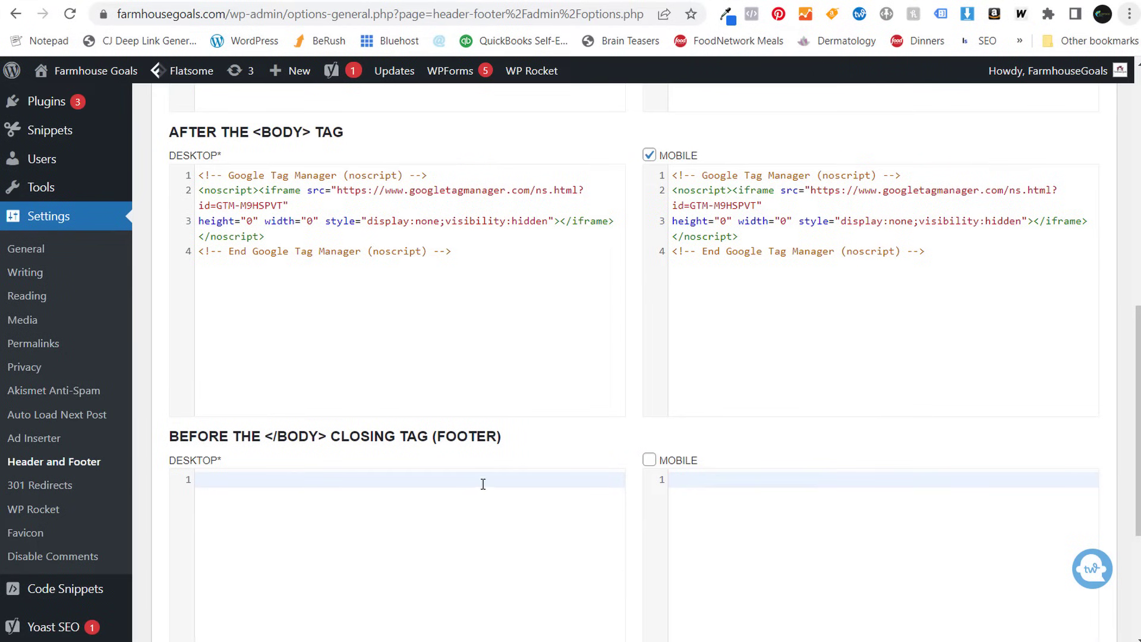
scroll(498, 446, "up", 4)
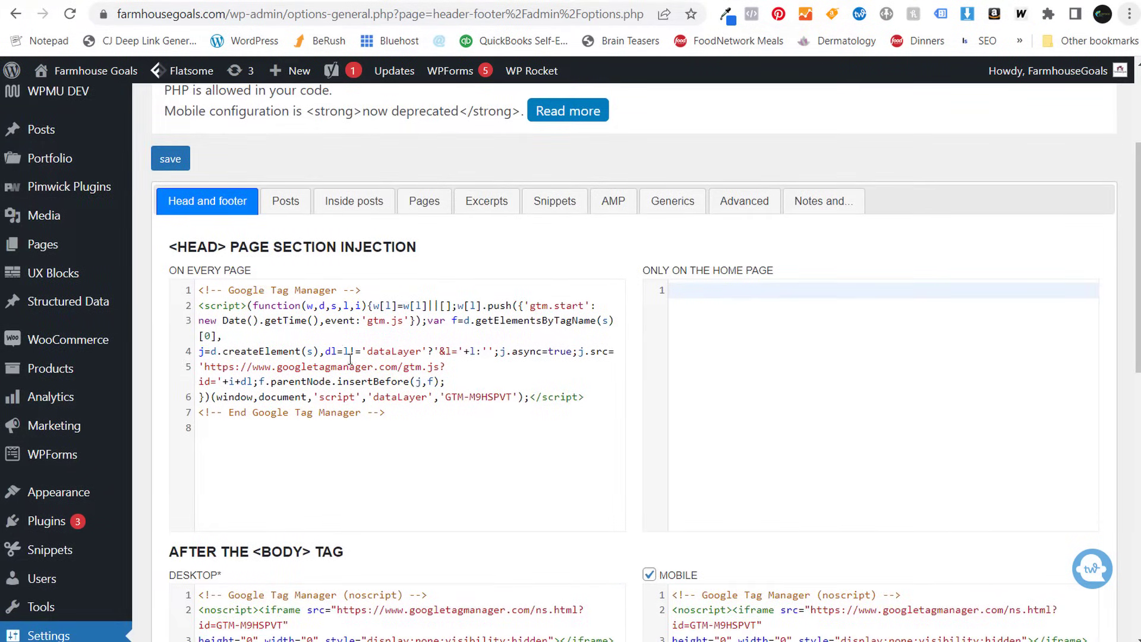
Return to the Tag Manager workspace and publish a new container version named 123 with the description 123.
key("alt+Tab")
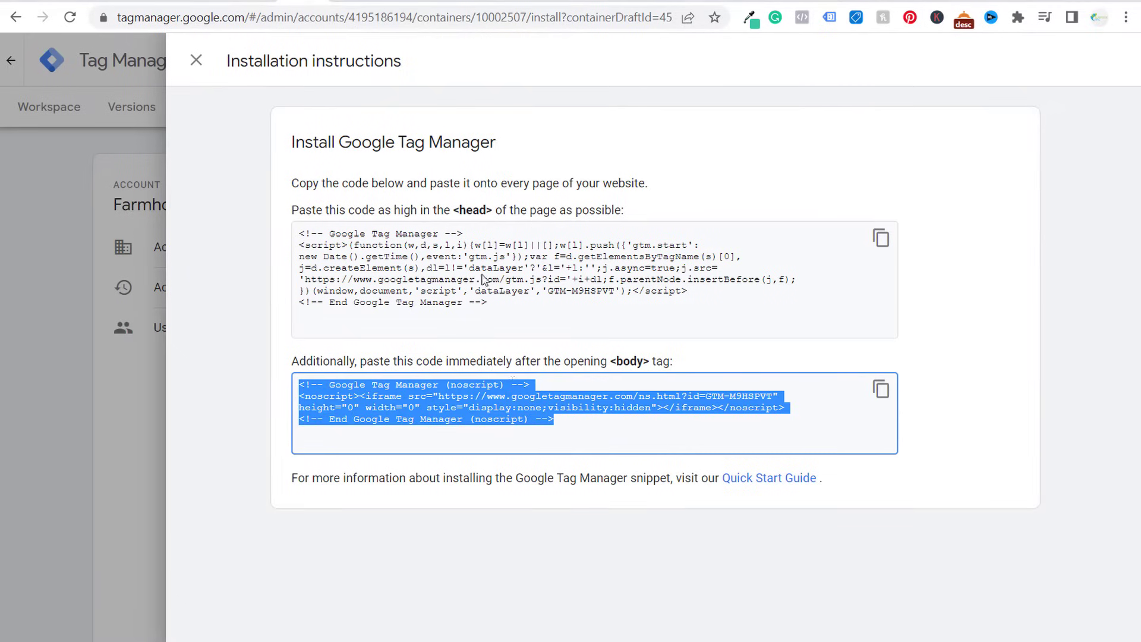
left_click(204, 65)
left_click(49, 116)
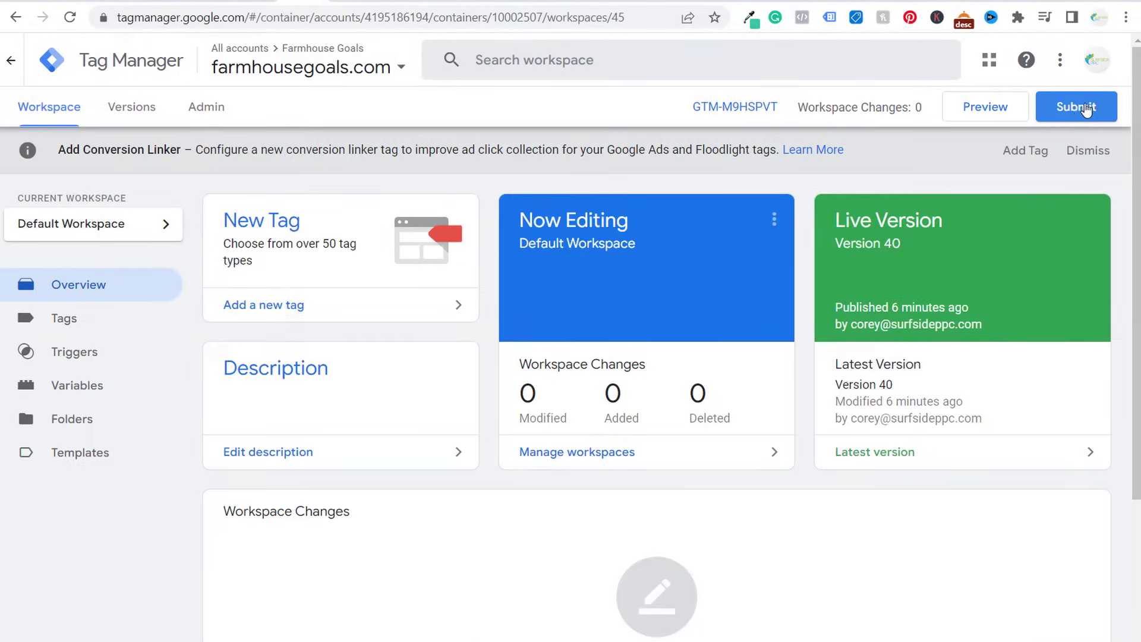
left_click(1085, 109)
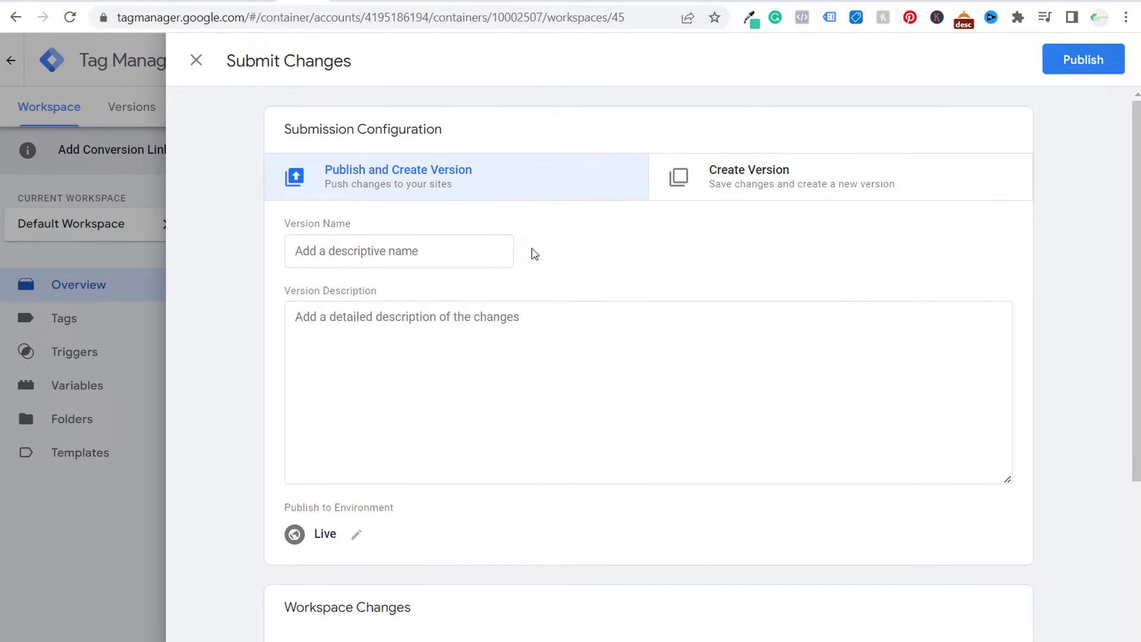
left_click(429, 252)
type("123")
left_click(403, 344)
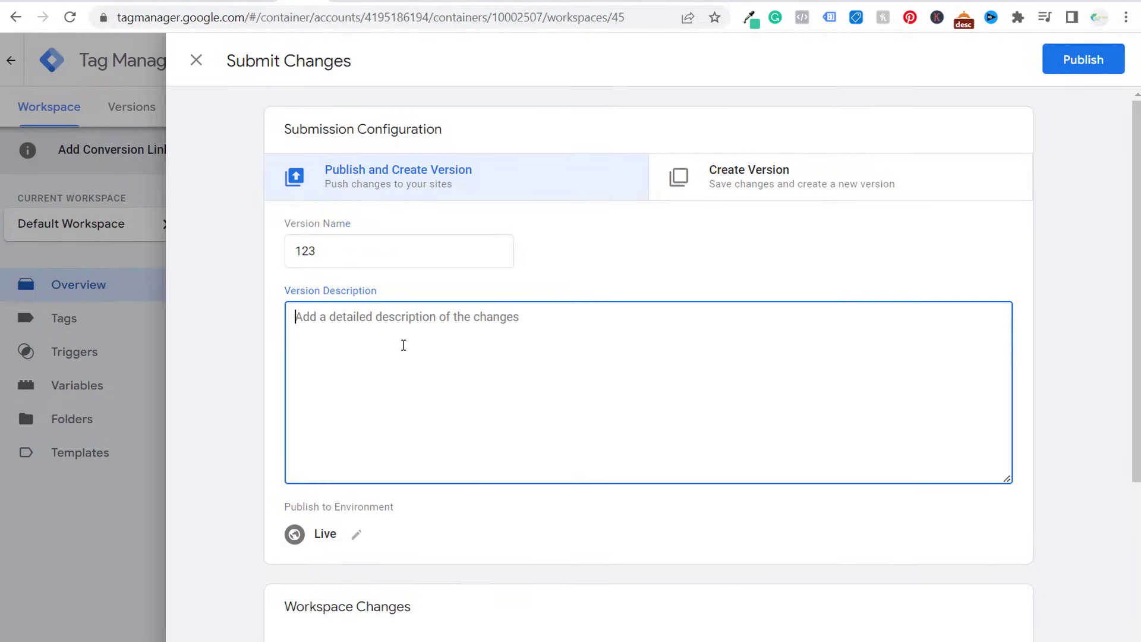
type("123")
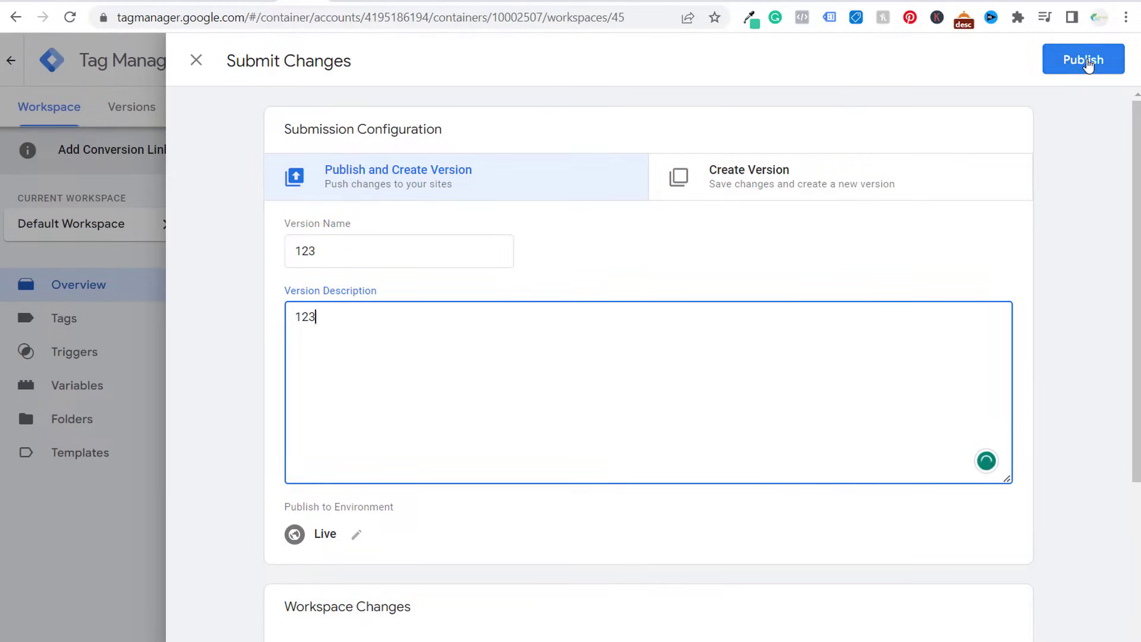
left_click(1085, 60)
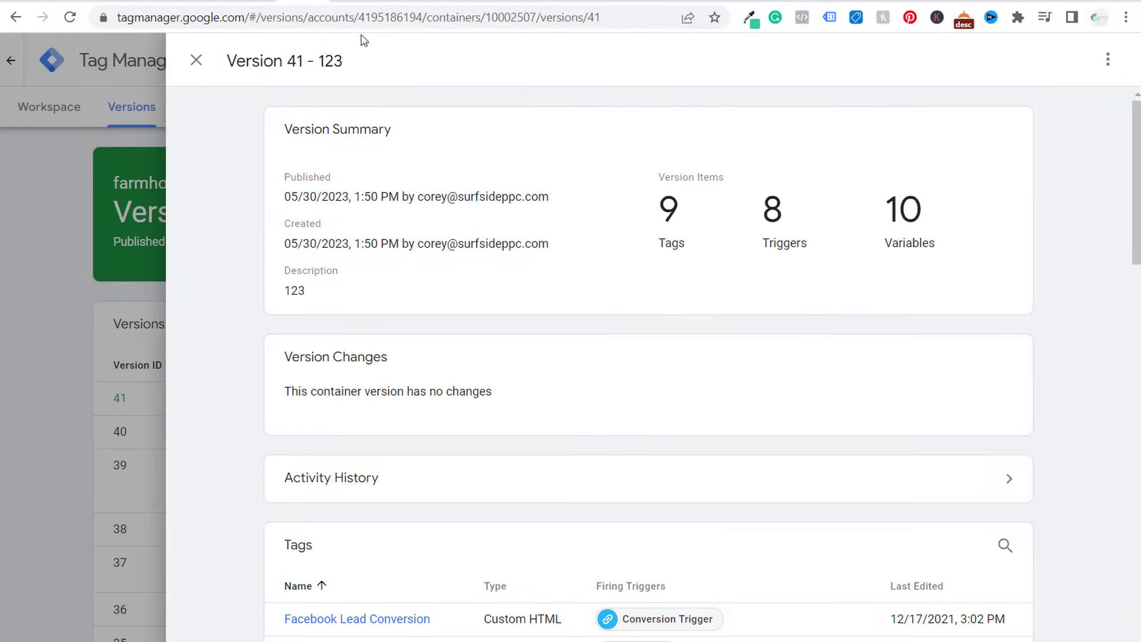
Switch to Google Ads and start a new conversion action that tracks actions on a website.
left_click(346, 3)
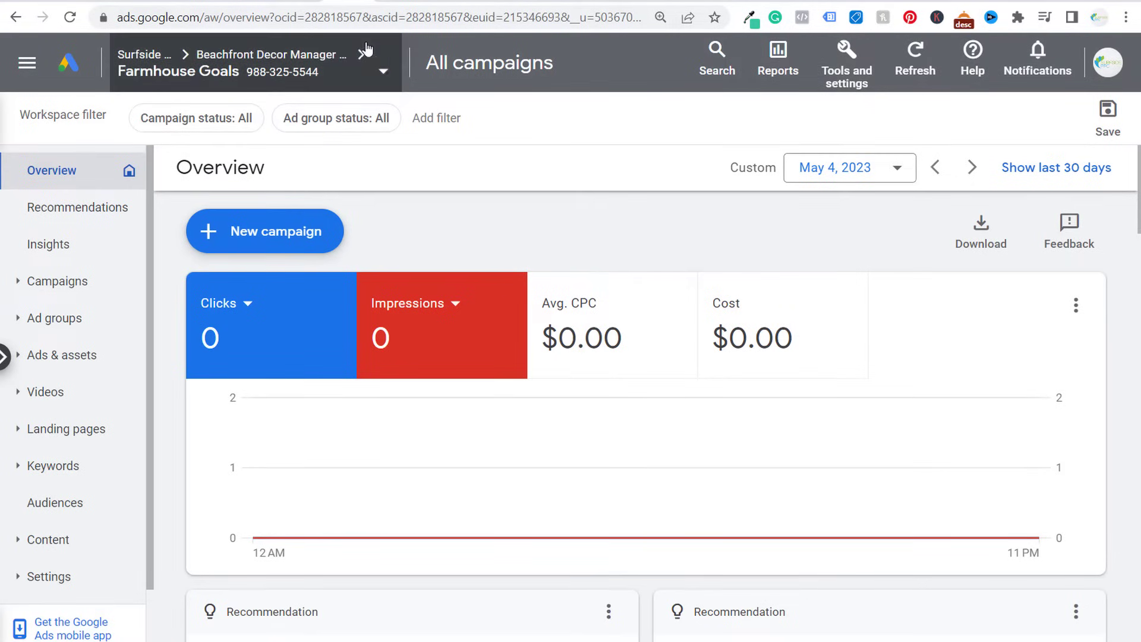
left_click(856, 57)
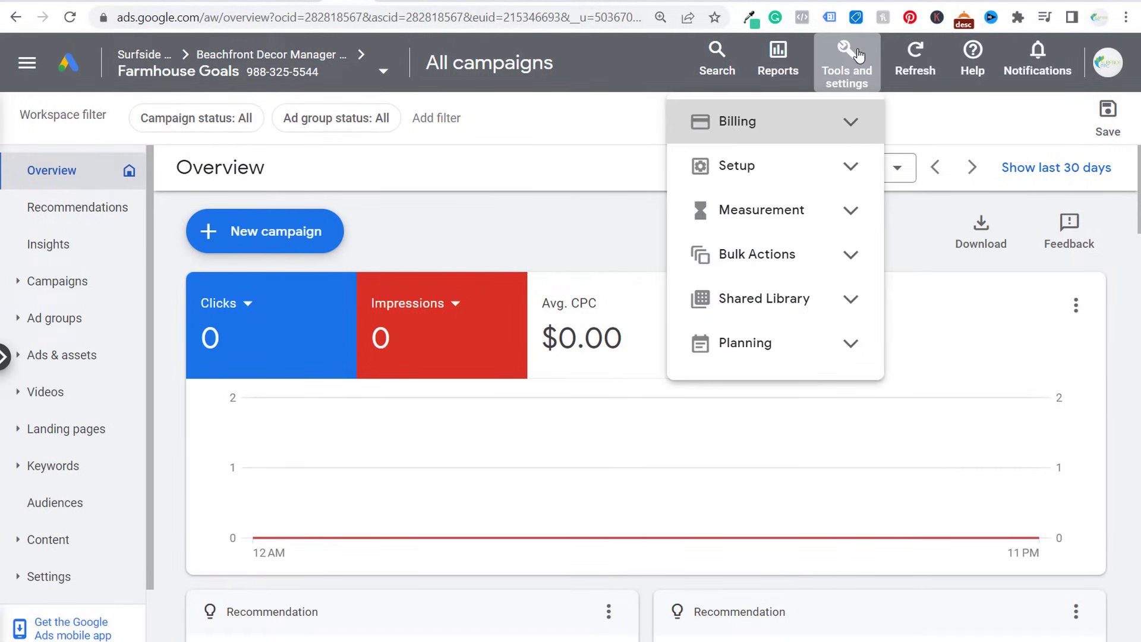
left_click(849, 211)
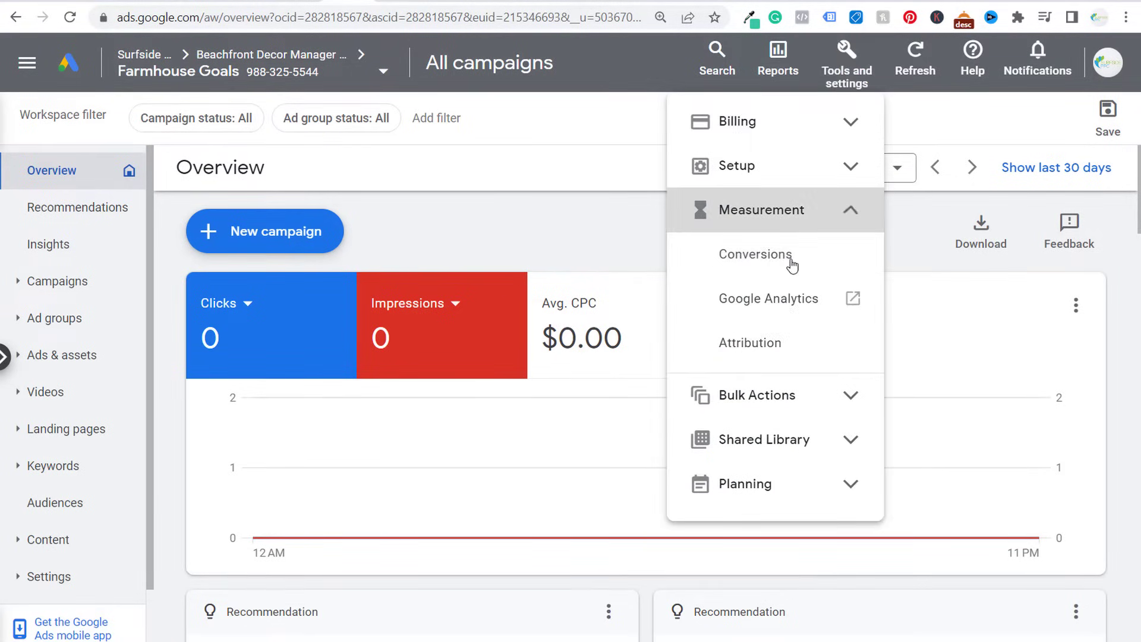
left_click(824, 256)
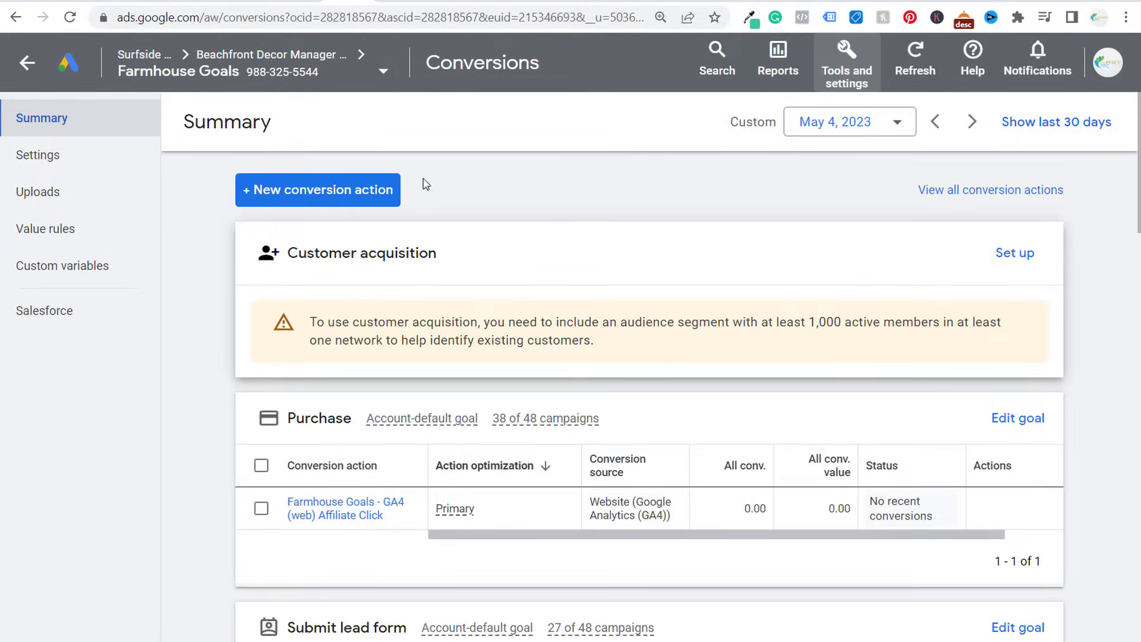
left_click(283, 199)
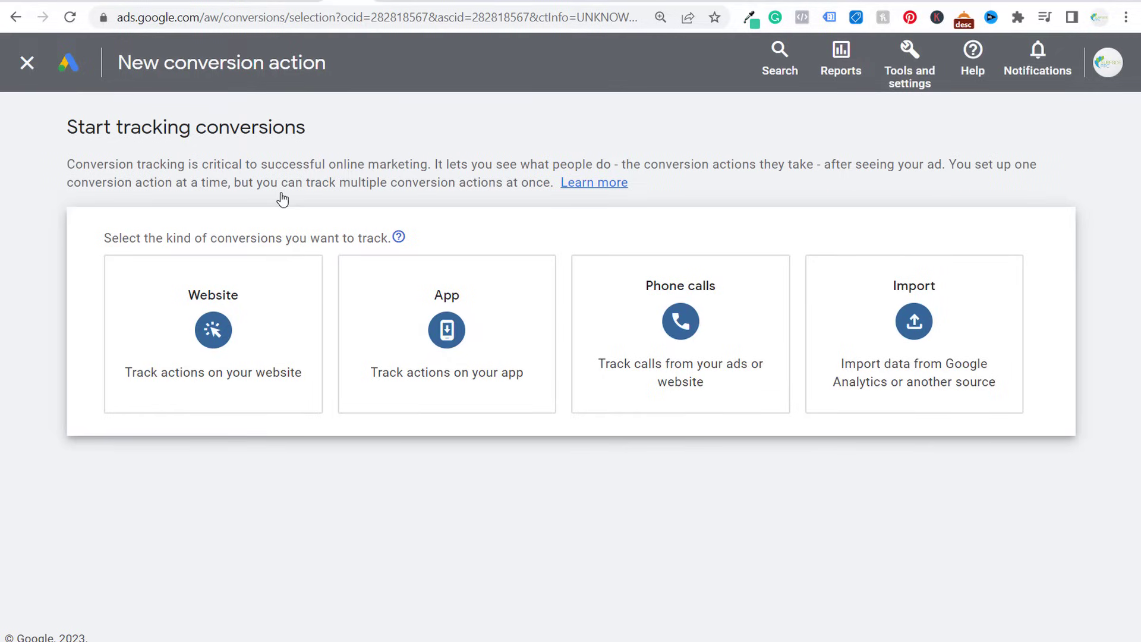
left_click(246, 321)
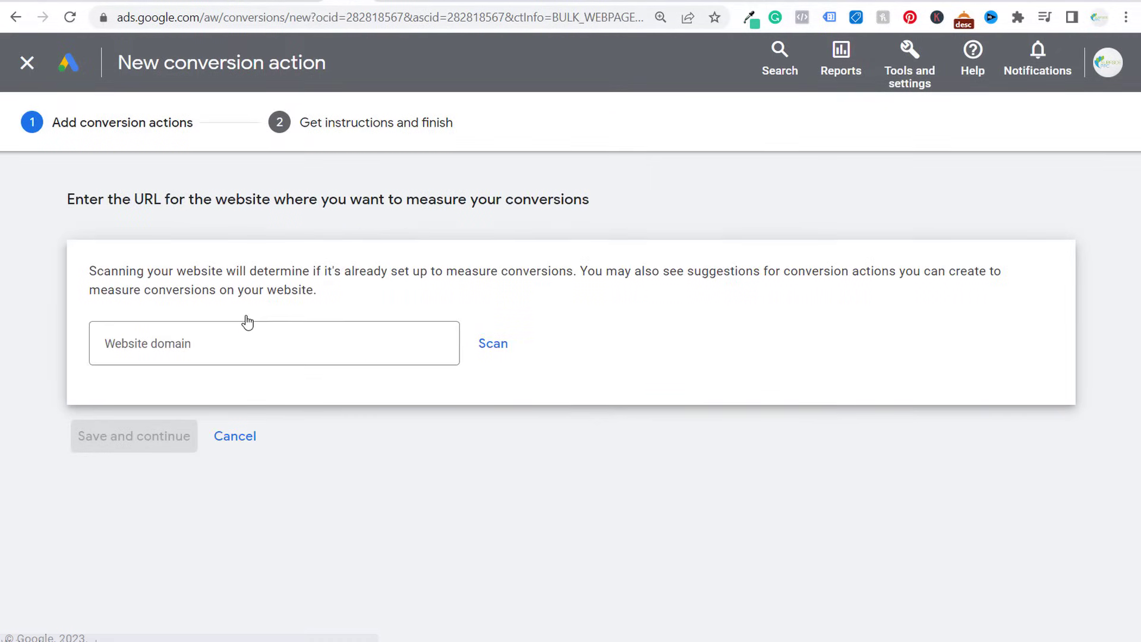
Enter farmhousegoals.com as the website domain, scan it, and bring up the manual conversion action setup.
left_click(202, 341)
type("farmhousegoals.com")
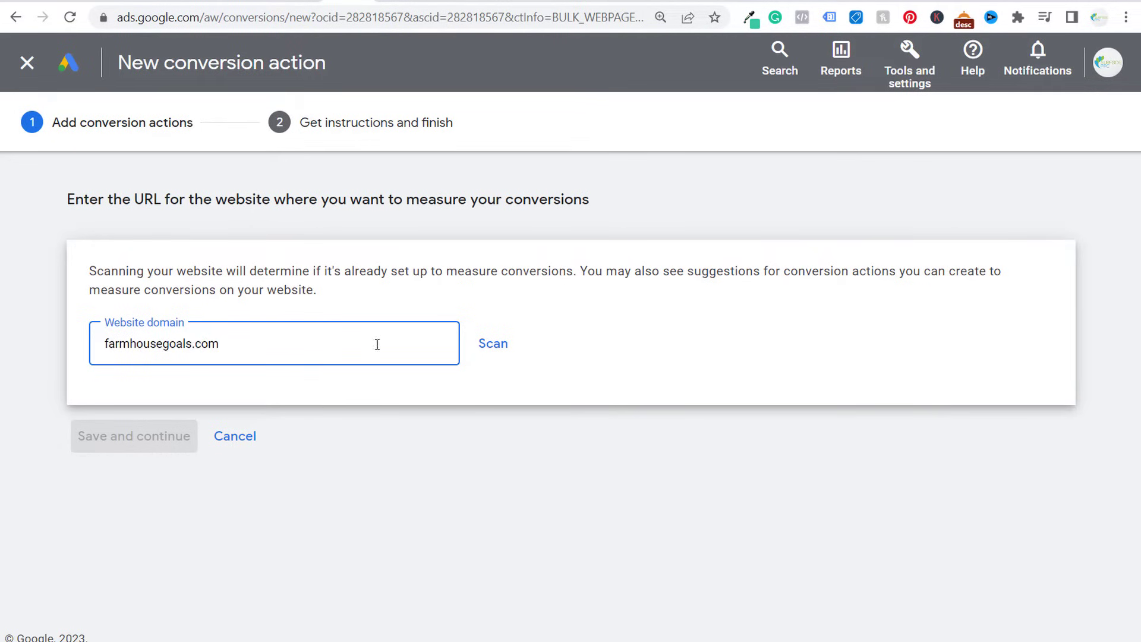
left_click(489, 343)
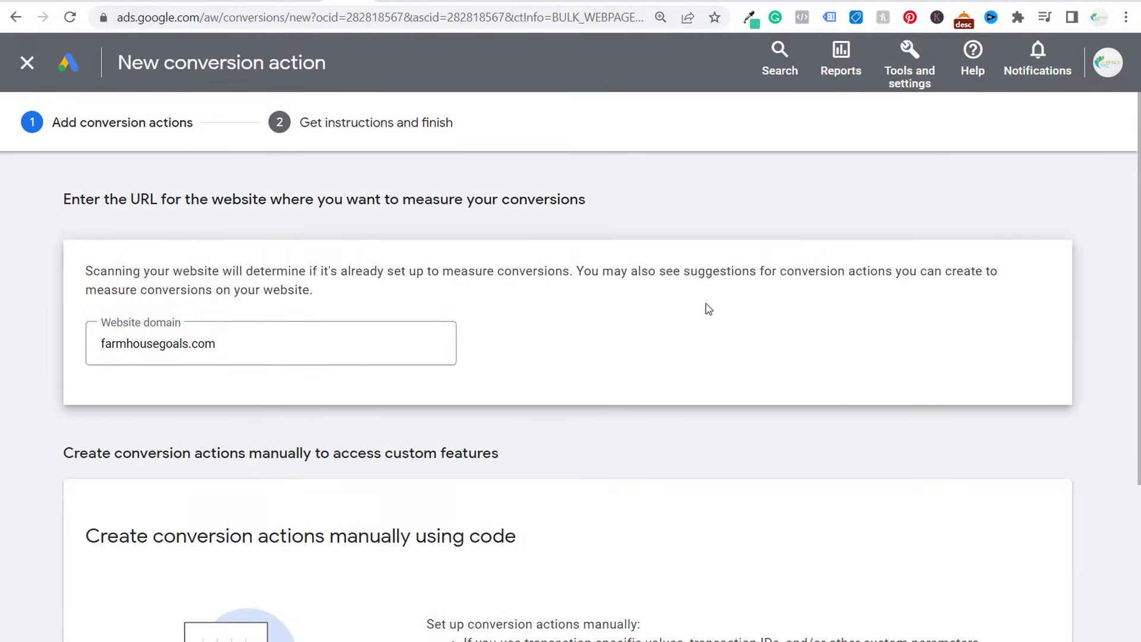
scroll(706, 308, "down", 4)
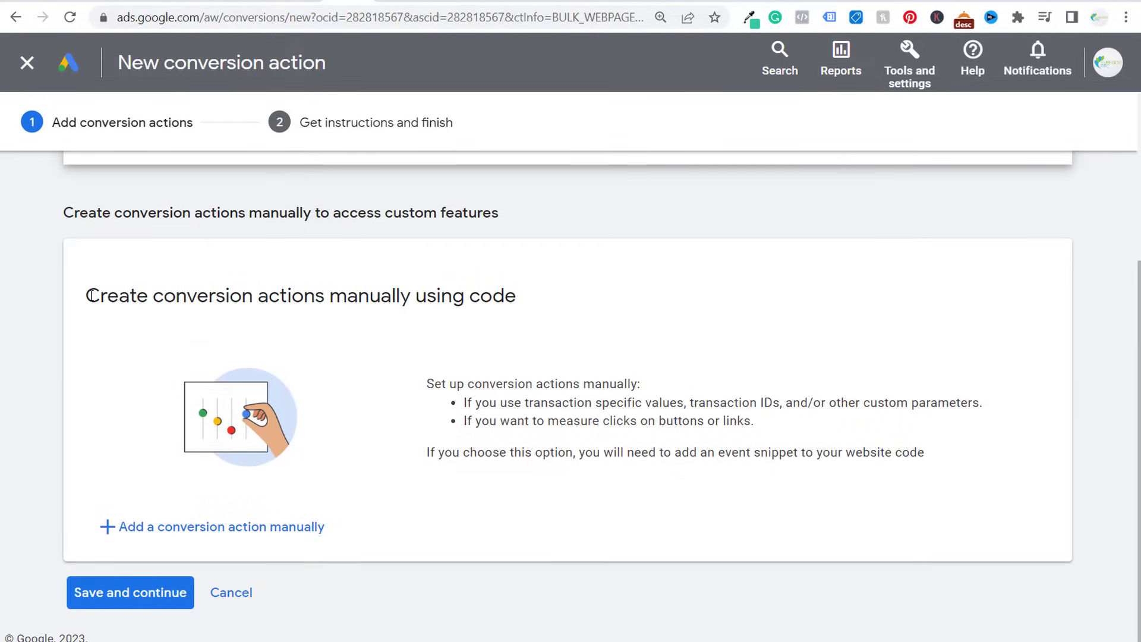
Add a conversion action manually using code and set its goal category to Sign-up.
left_click_drag(88, 295, 455, 293)
left_click(562, 298)
left_click(190, 534)
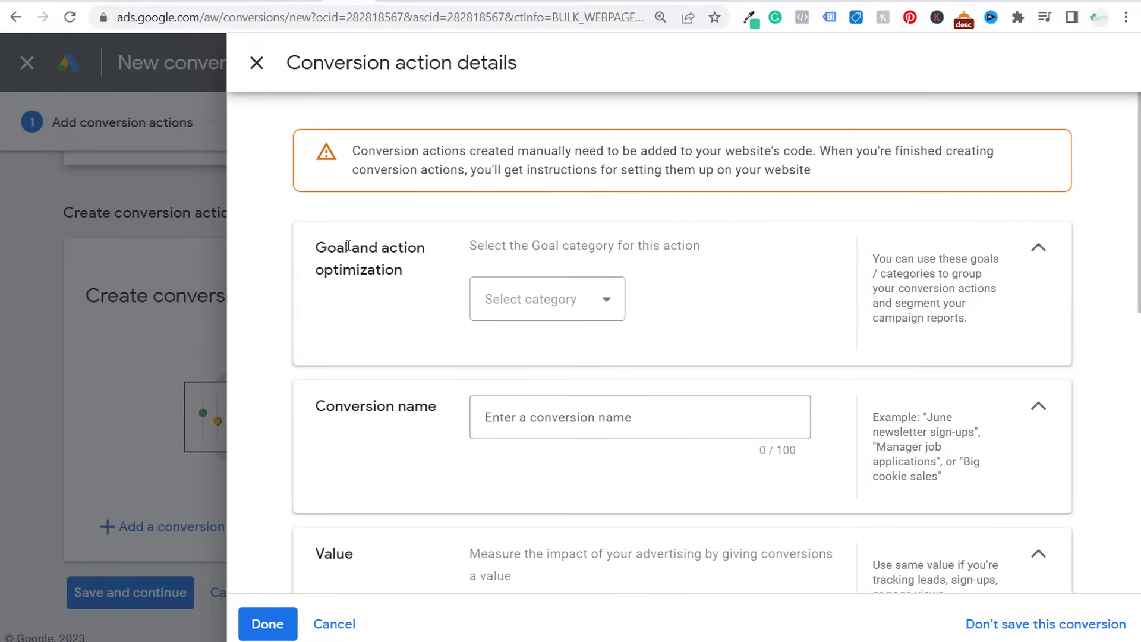
left_click(614, 302)
scroll(582, 324, "down", 3)
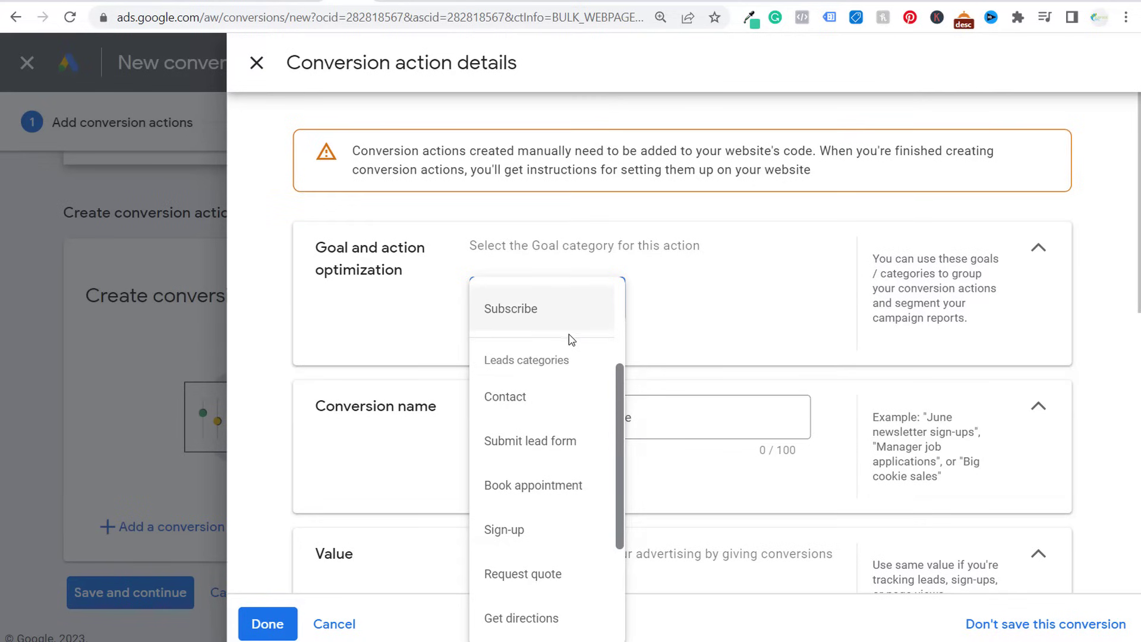
scroll(570, 335, "down", 1)
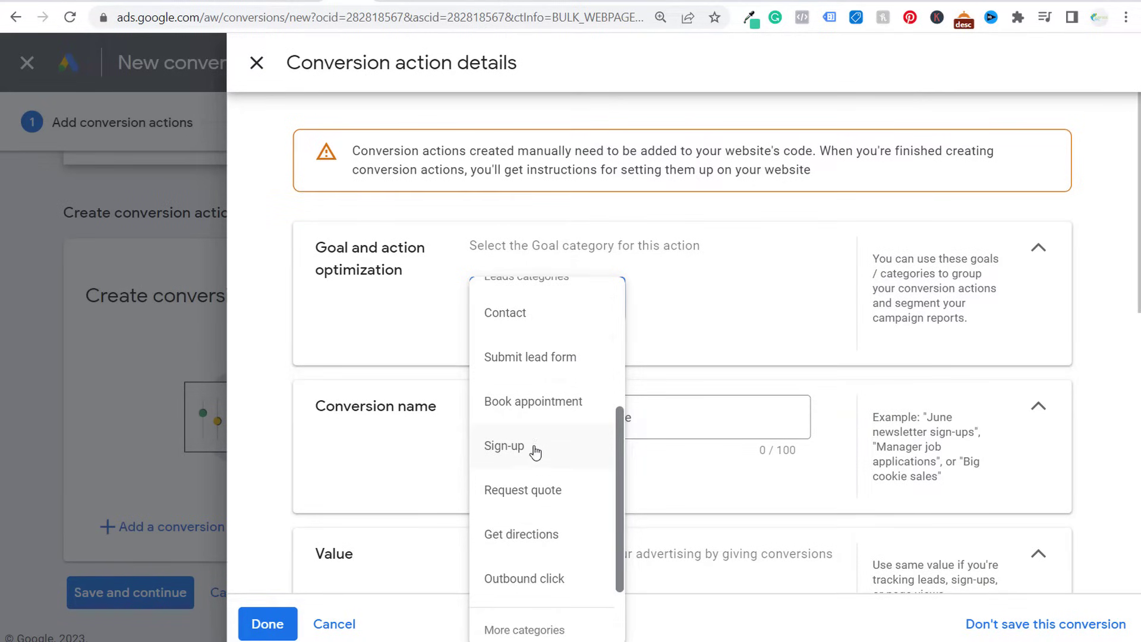
left_click(559, 464)
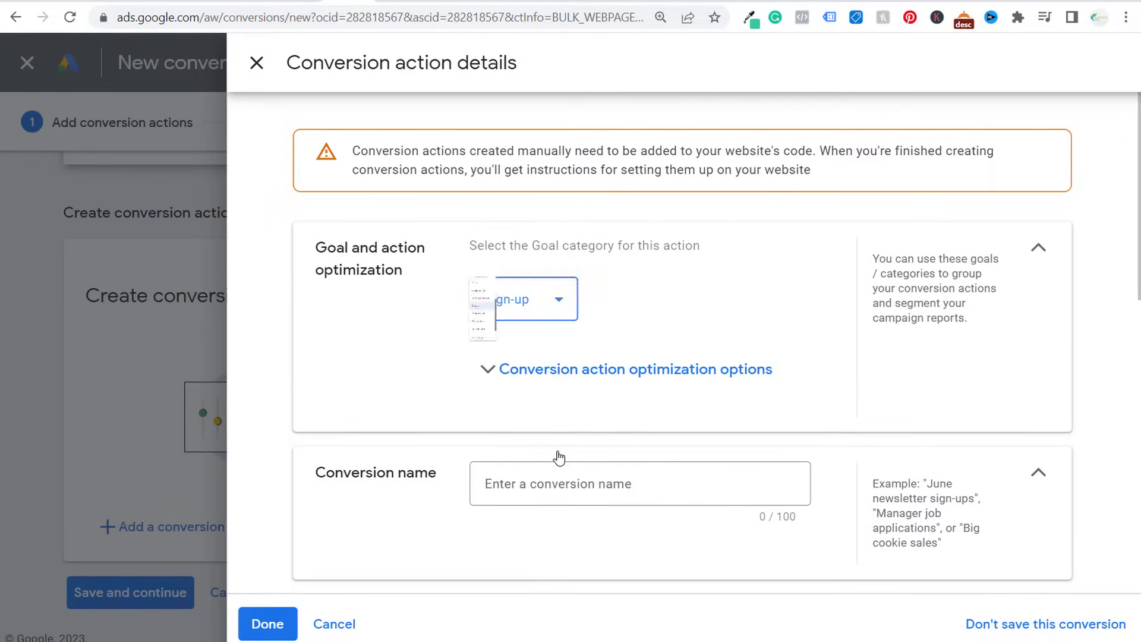
Expand the optimization options, compare the primary and secondary settings, and choose Primary action used for bidding optimization.
left_click(568, 381)
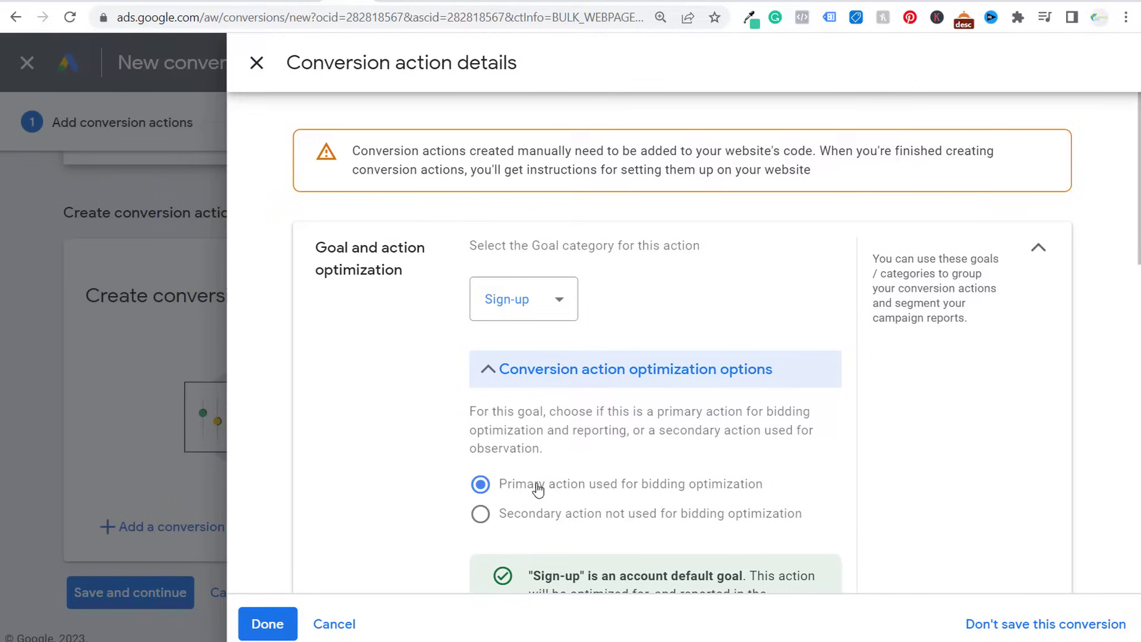
scroll(615, 472, "down", 1)
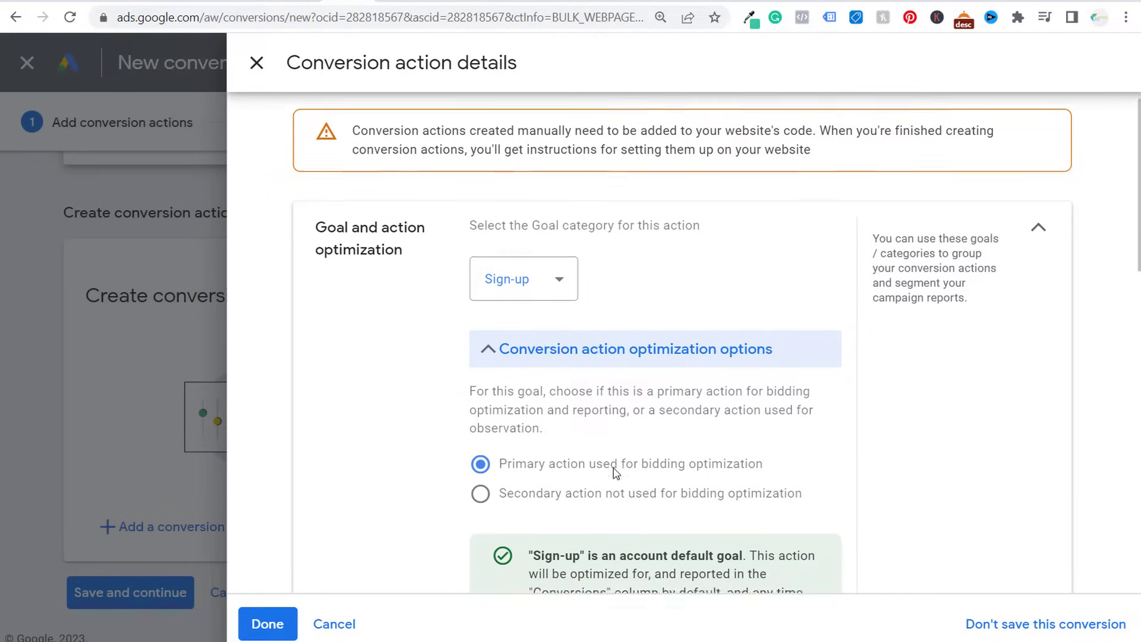
scroll(615, 473, "down", 1)
left_click(569, 432)
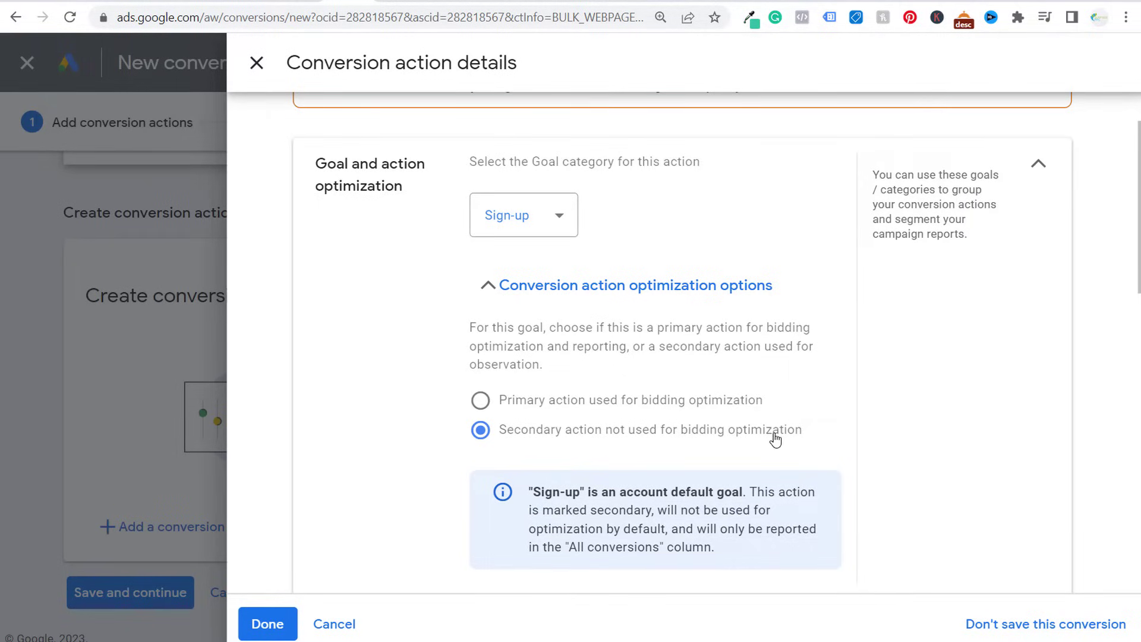
left_click(550, 402)
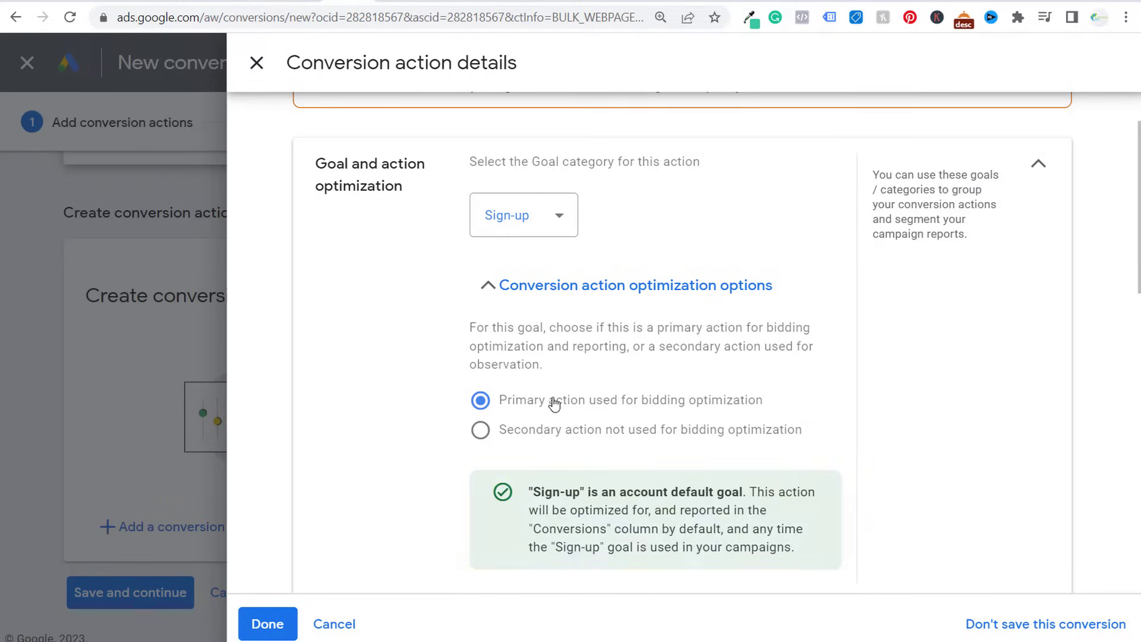
left_click(1038, 169)
Name the conversion "Start Your Free Trial Button".
left_click(580, 240)
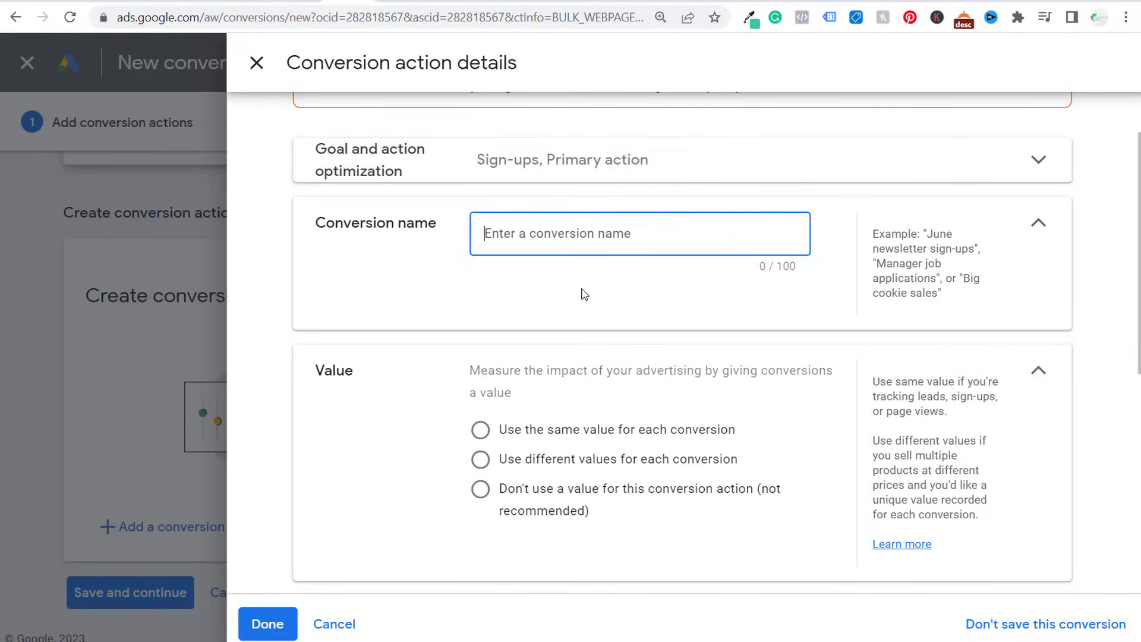
type("Start Your Fre")
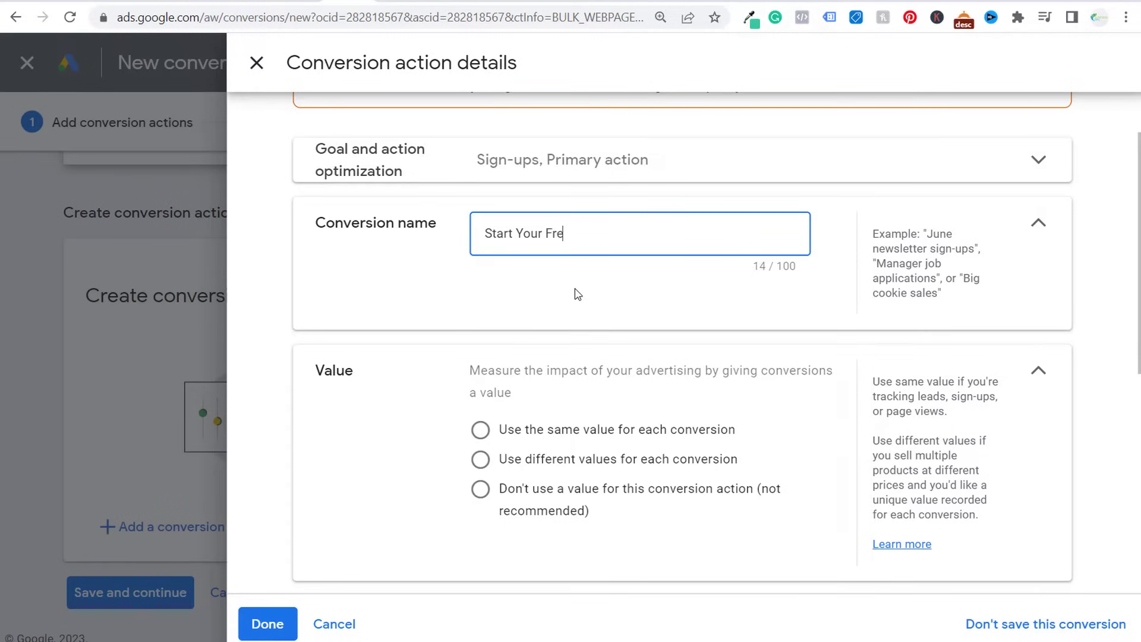
type("e TrialsButton")
left_click(421, 309)
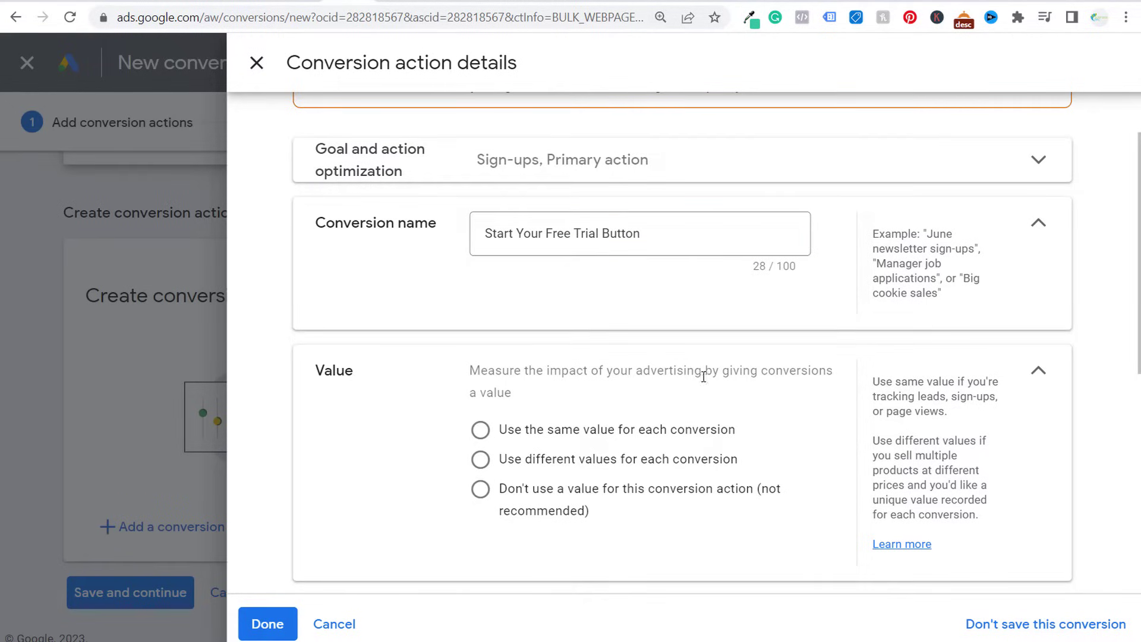
Choose to use the same value for each conversion and review the value settings.
left_click(516, 435)
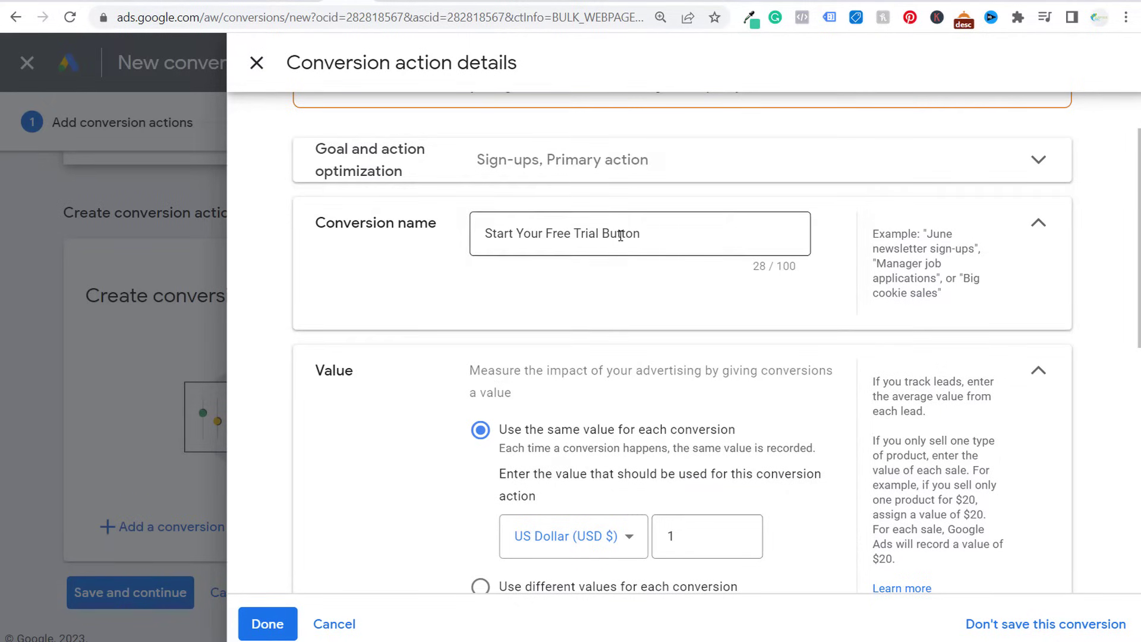
scroll(404, 512, "down", 1)
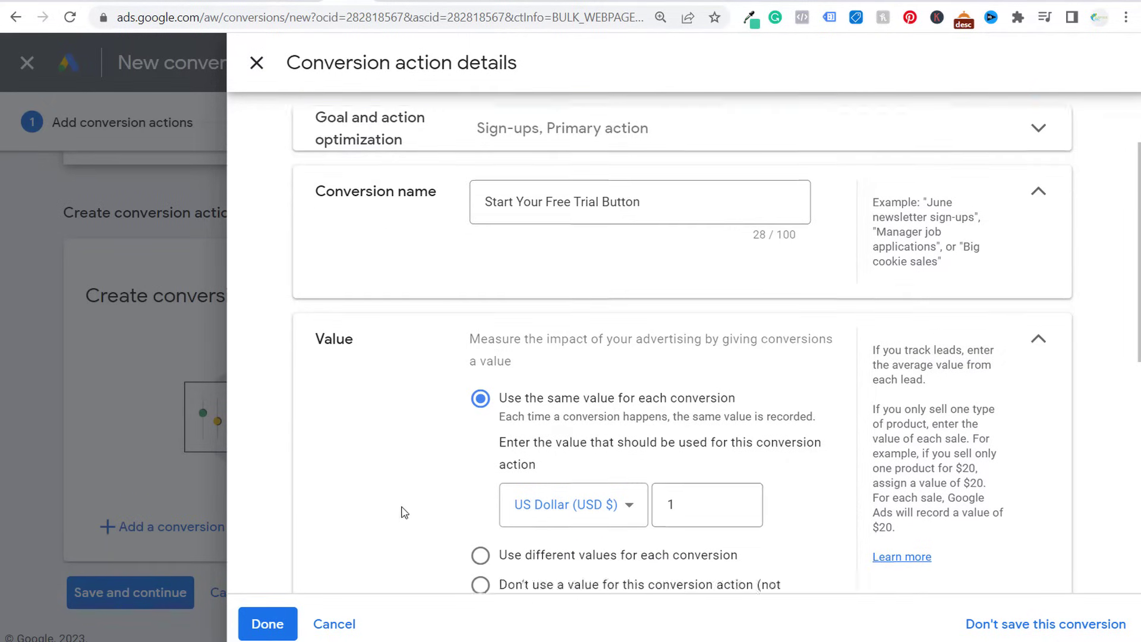
scroll(404, 512, "down", 2)
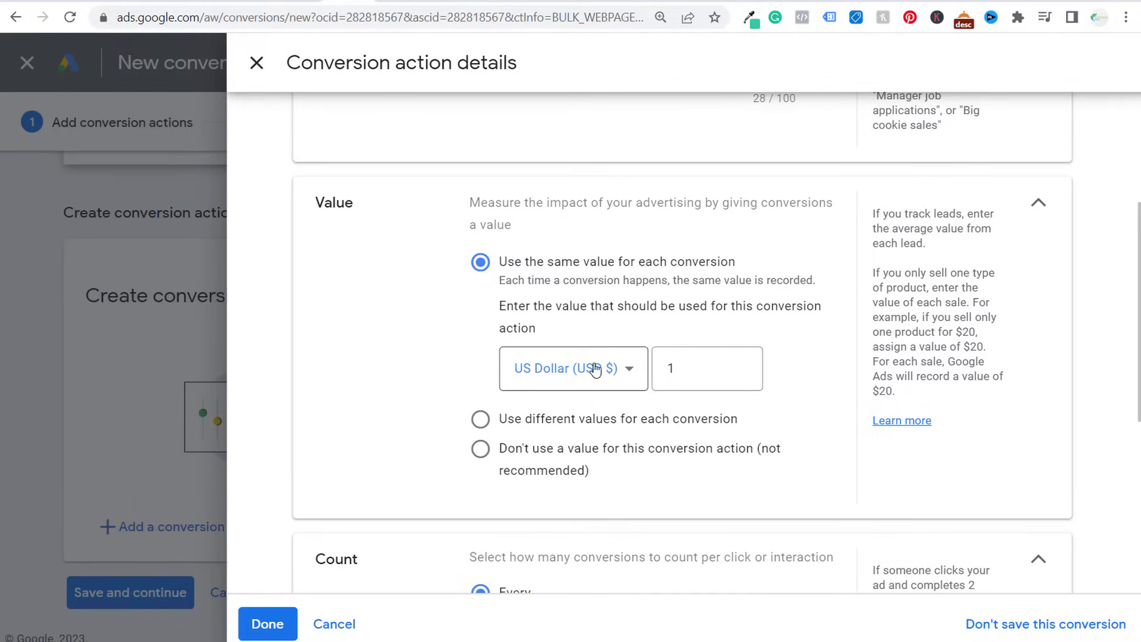
scroll(471, 351, "up", 1)
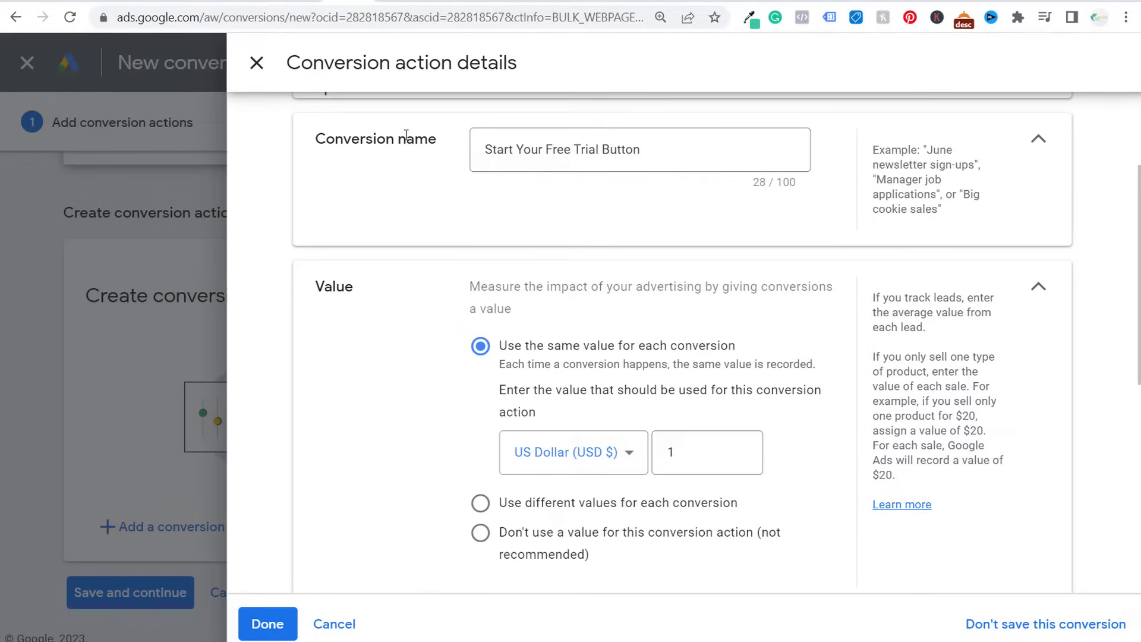
scroll(695, 404, "down", 2)
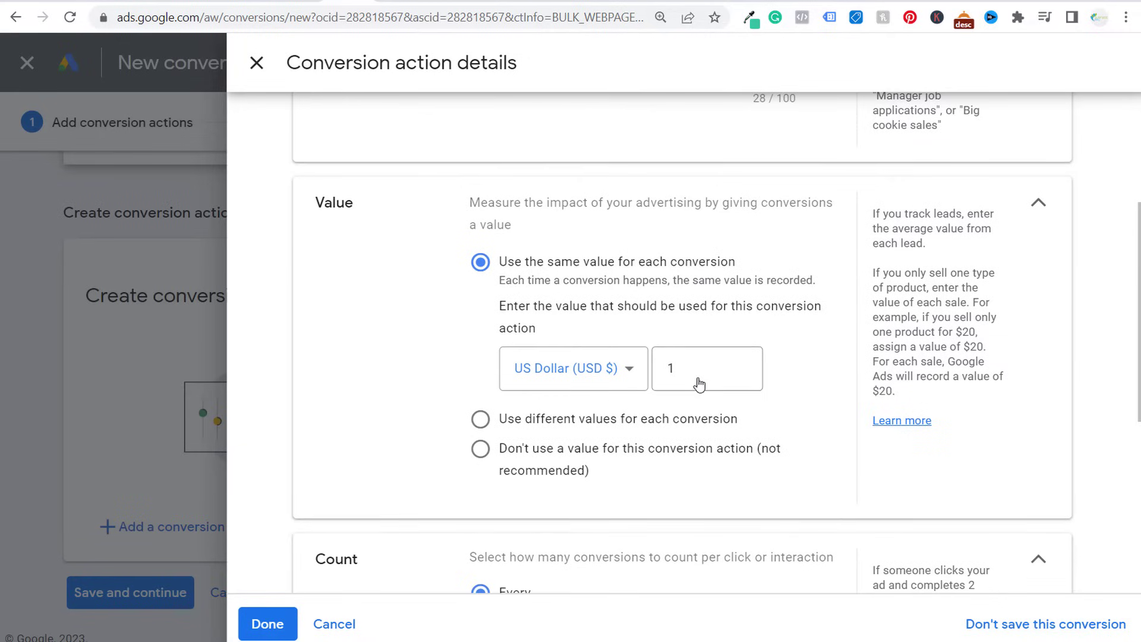
Try a conversion value of 25 US dollars, and restore the value to 1.
left_click(702, 375)
key("BackSpace")
type("25")
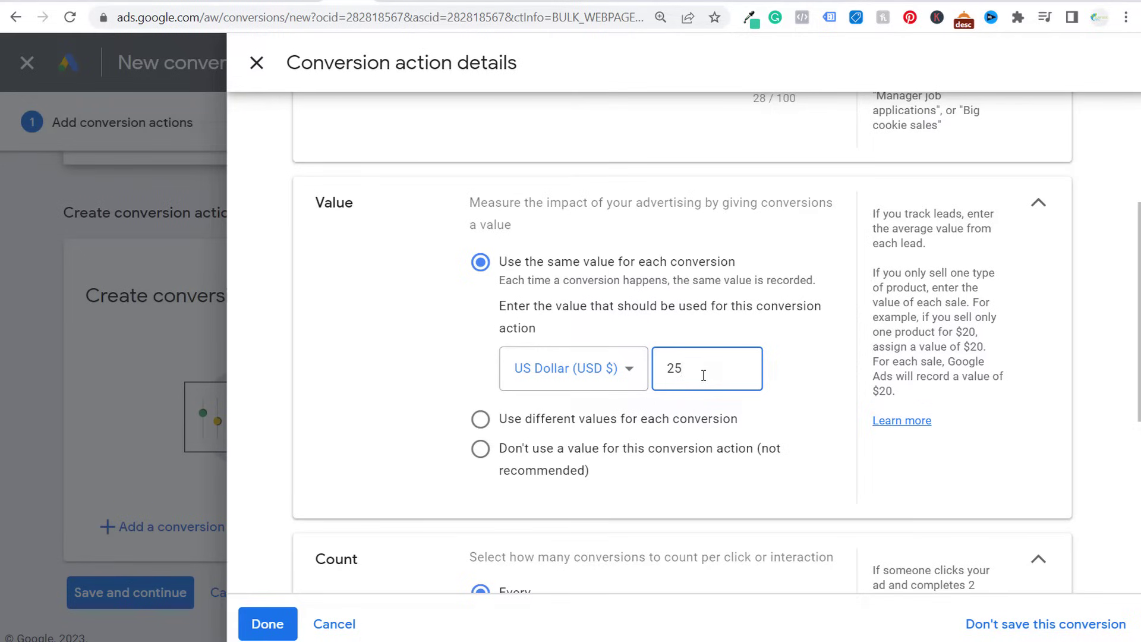
double_click(663, 379)
type("1")
left_click(375, 296)
Review the value and count settings, and set the conversion count to One.
scroll(375, 295, "down", 3)
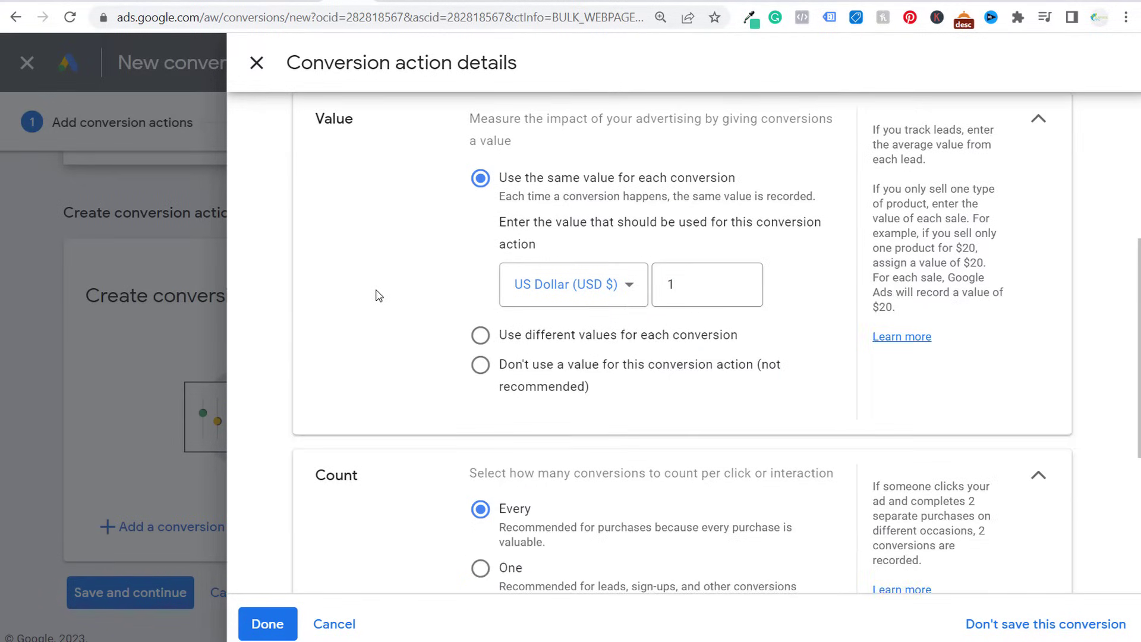
scroll(359, 410, "down", 2)
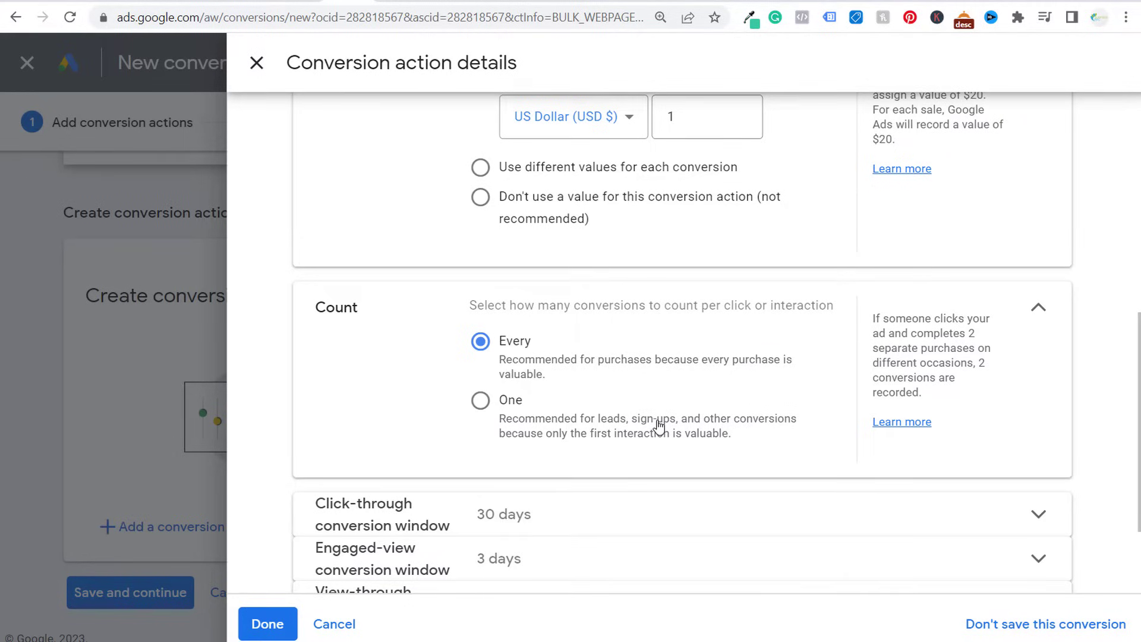
scroll(642, 321, "up", 4)
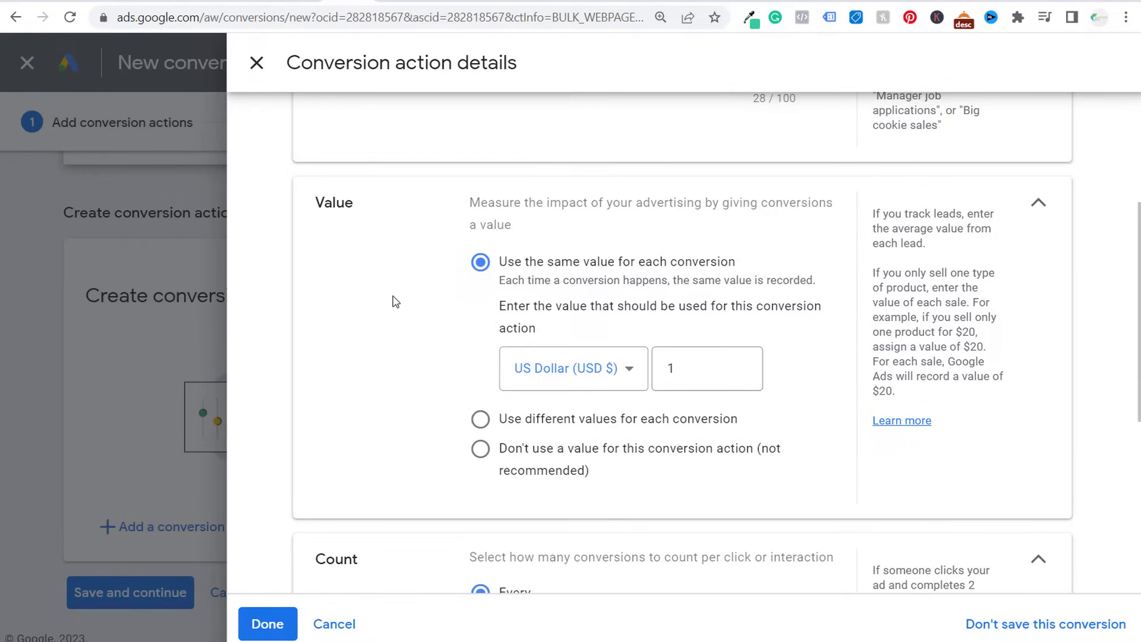
scroll(397, 297, "down", 1)
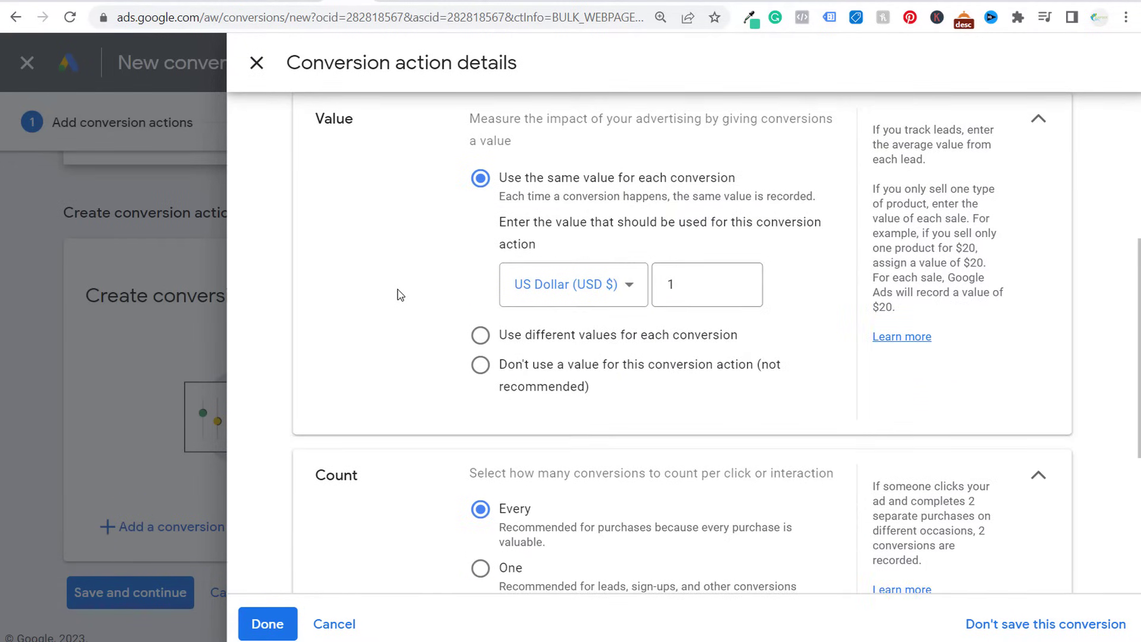
scroll(400, 294, "down", 1)
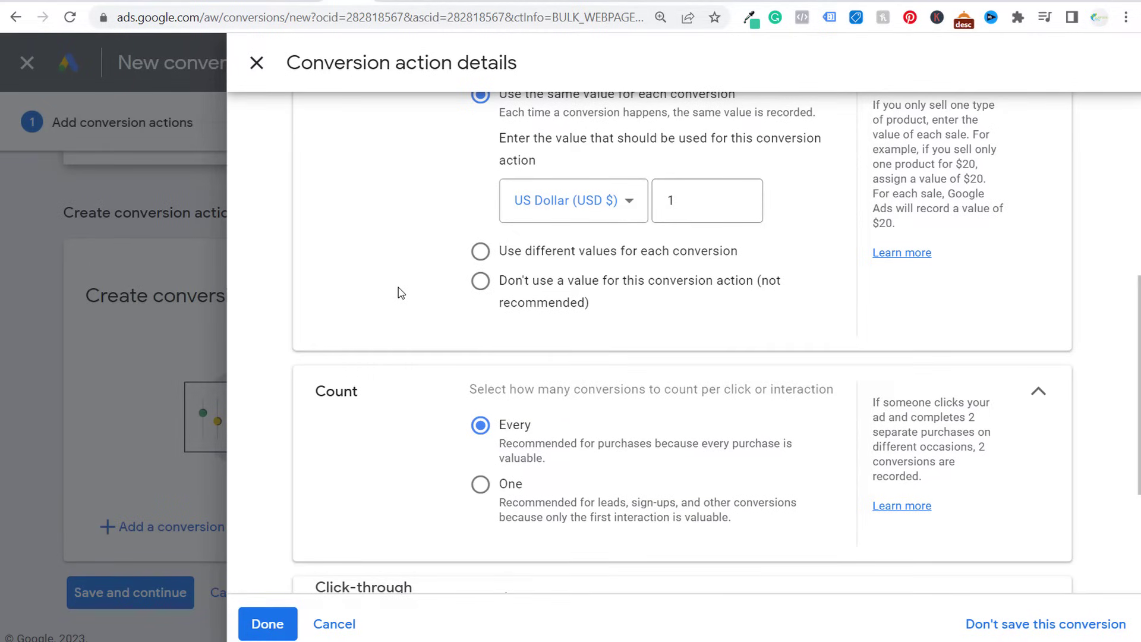
left_click(481, 486)
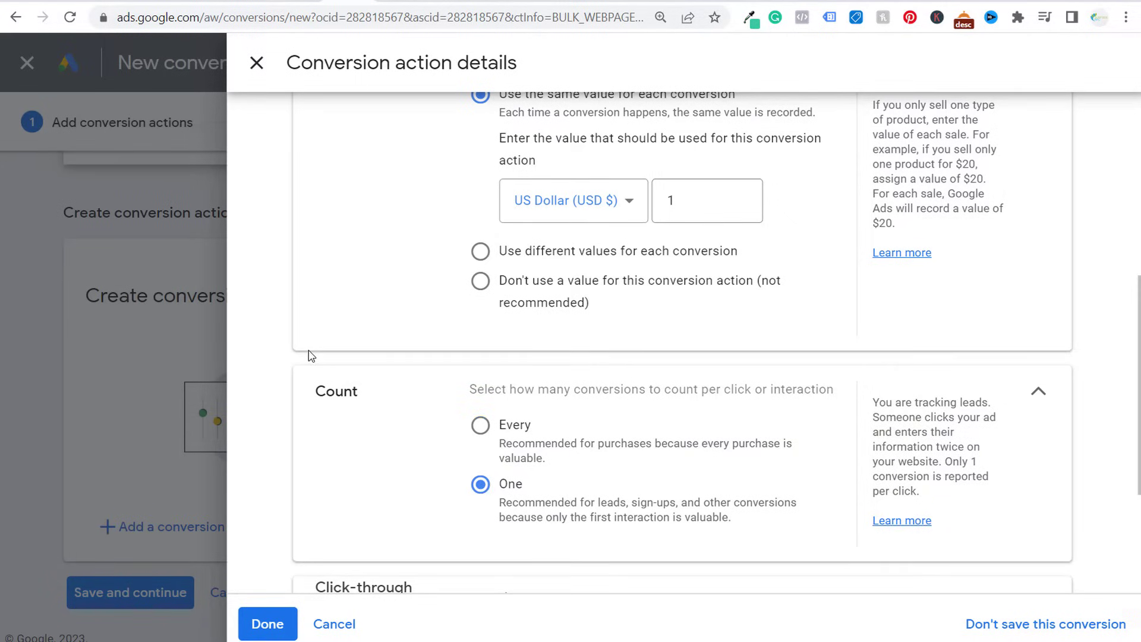
Set the click-through conversion window to 90 days and collapse its section.
scroll(368, 332, "down", 2)
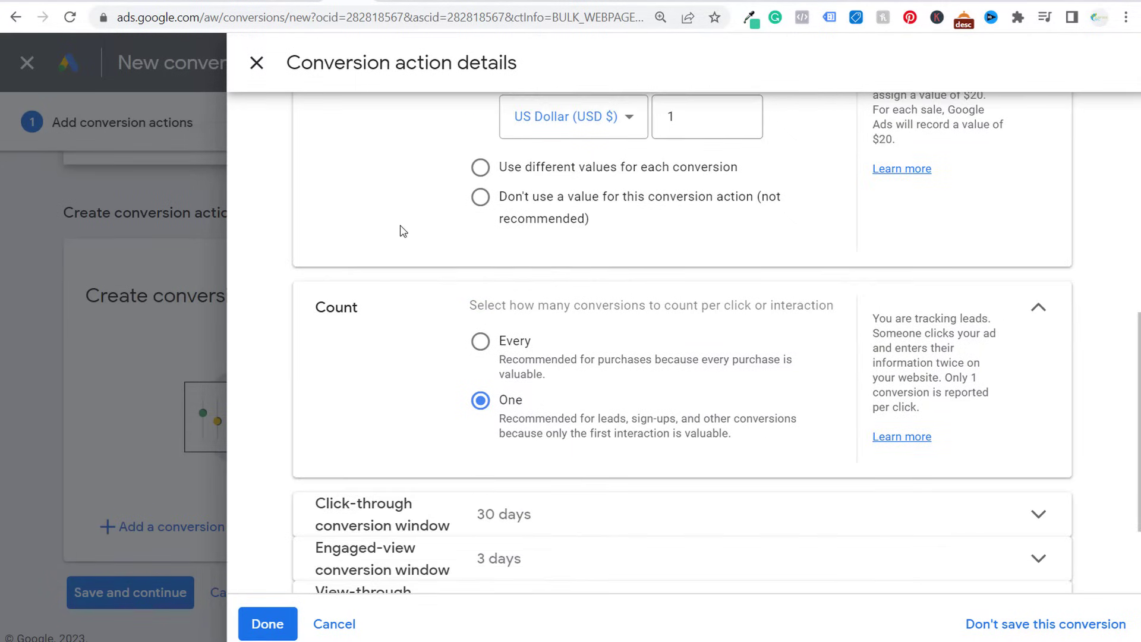
scroll(398, 208, "down", 3)
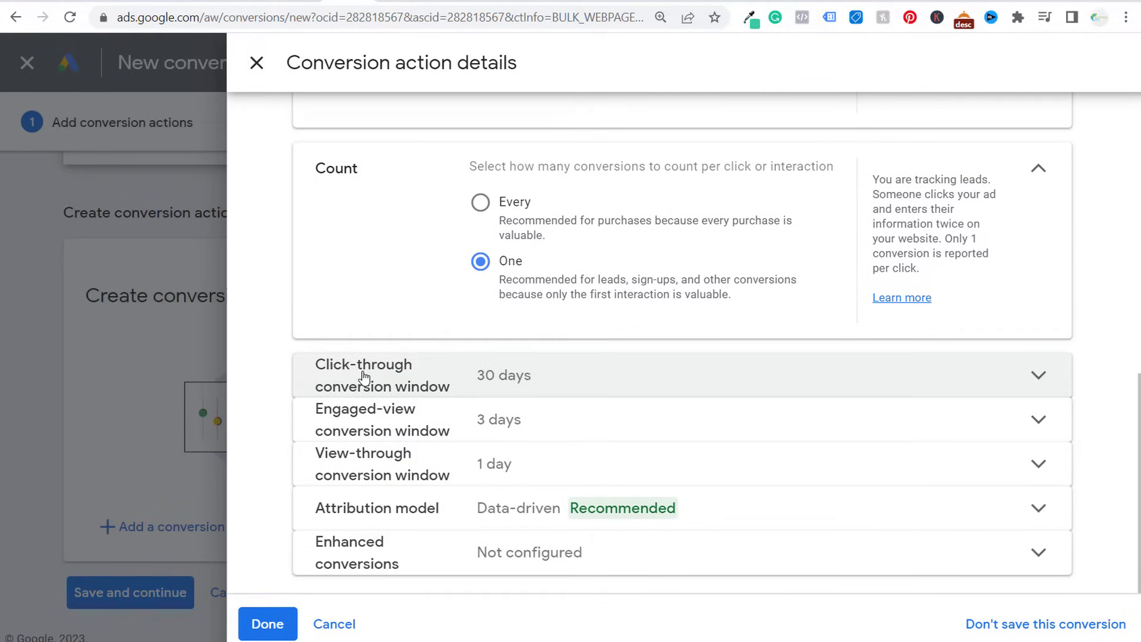
left_click(635, 375)
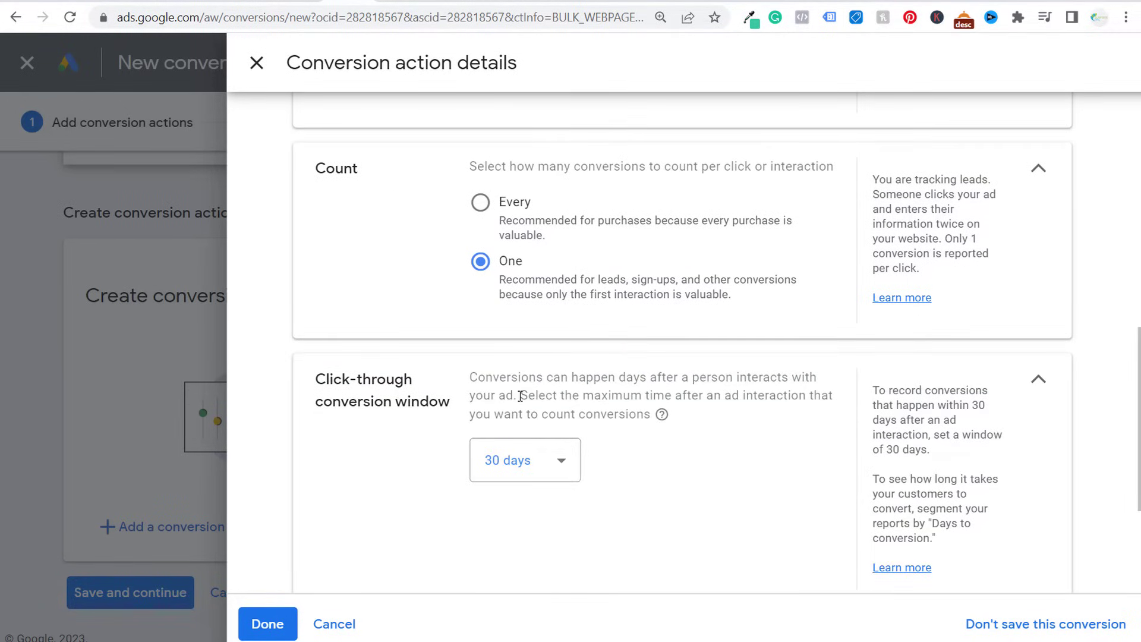
left_click_drag(525, 395, 796, 400)
left_click(796, 399)
scroll(701, 482, "down", 1)
left_click(572, 387)
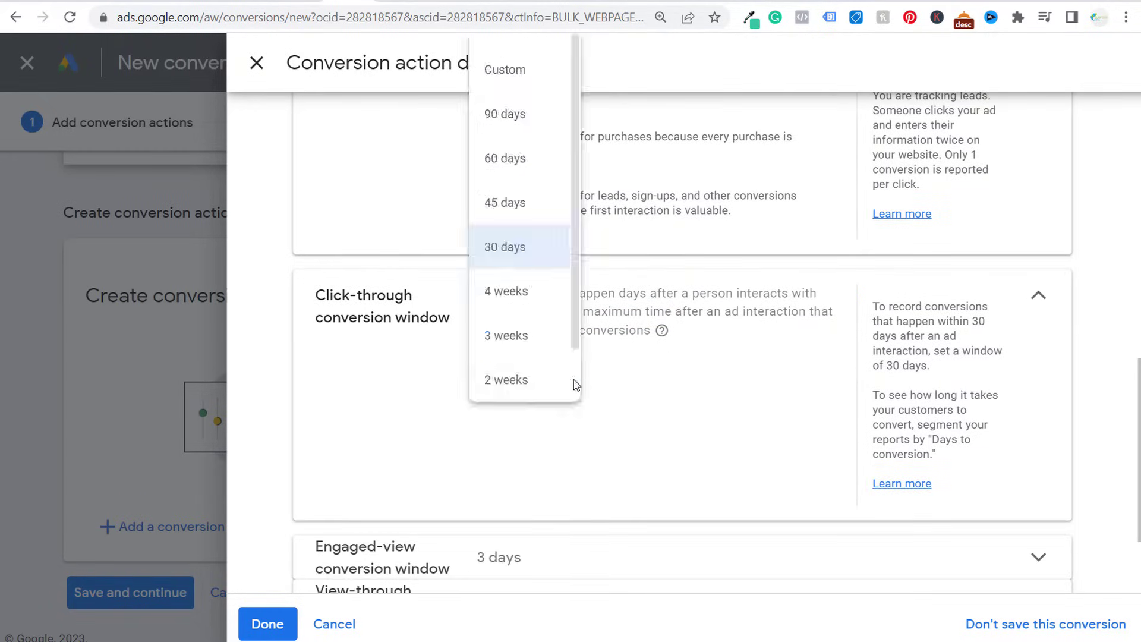
left_click(515, 116)
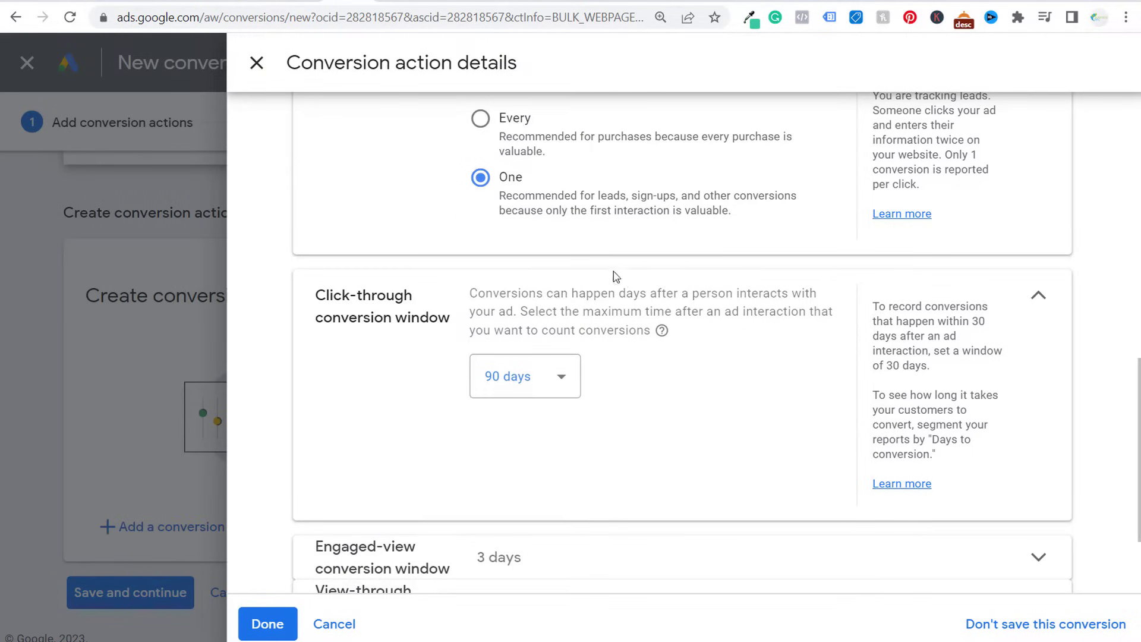
left_click(1039, 296)
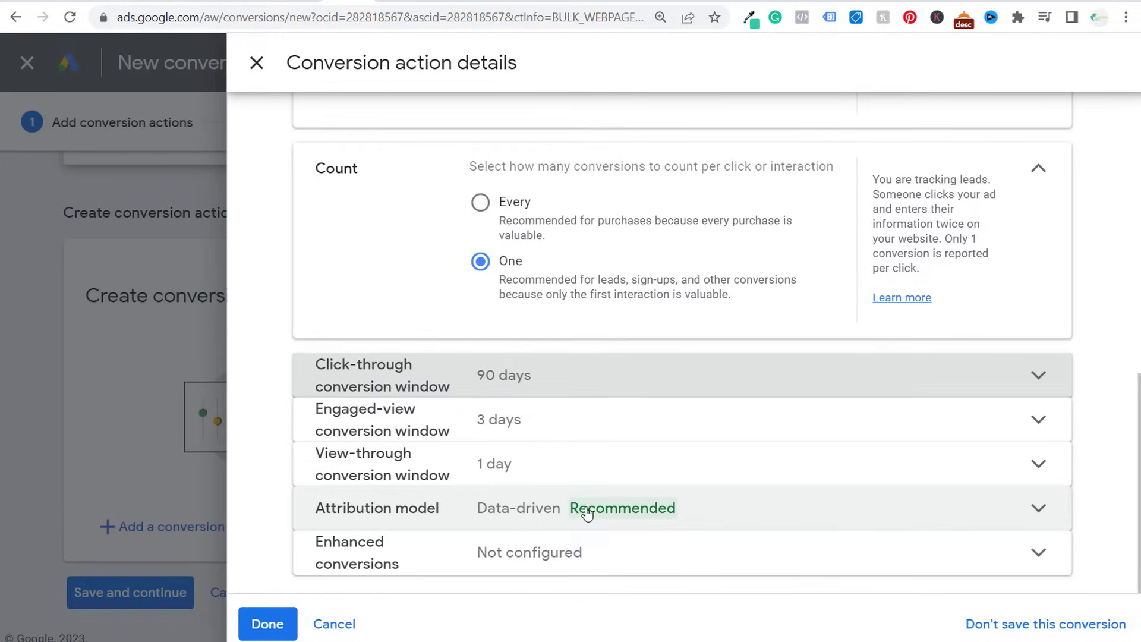
Save the sign-up conversion action and show its Google Tag Manager installation instructions.
left_click(271, 624)
scroll(471, 398, "down", 2)
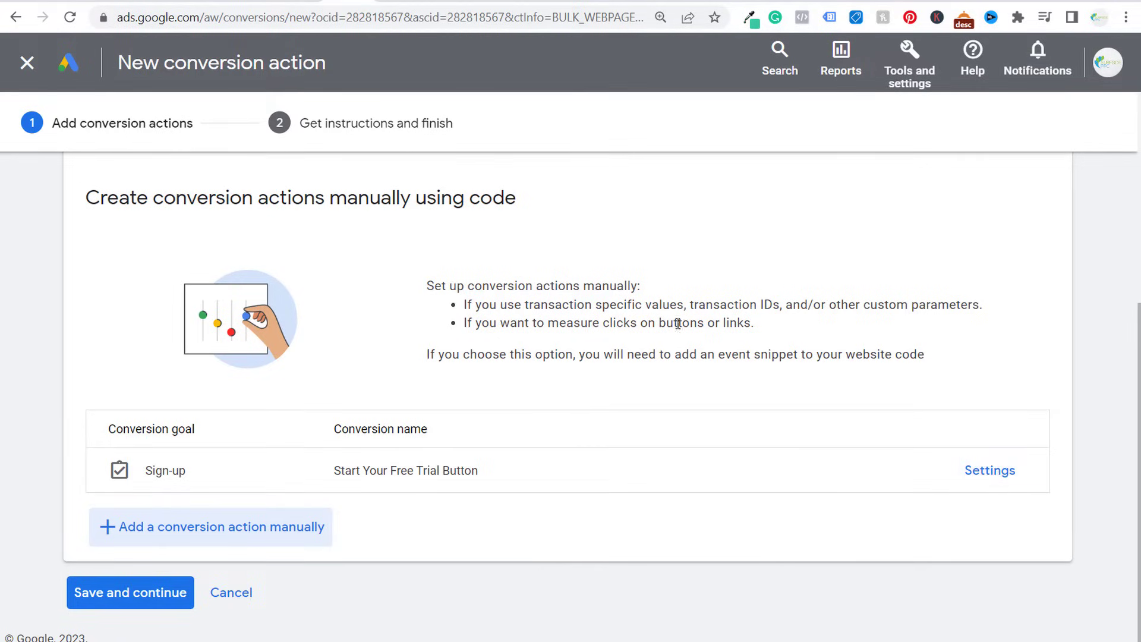
left_click(119, 593)
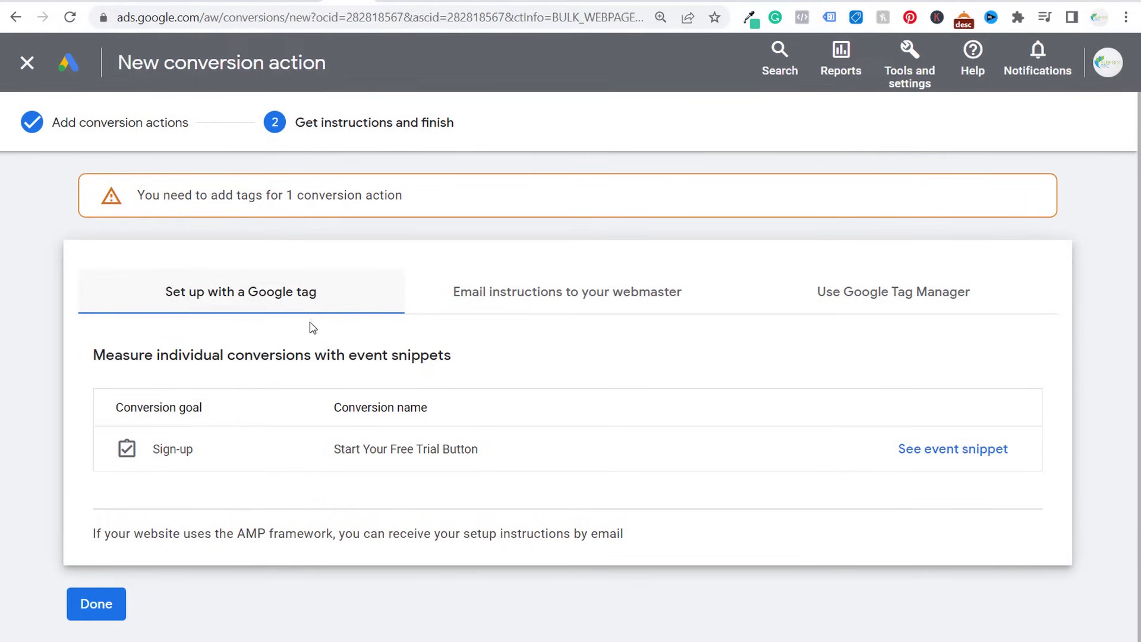
left_click(864, 308)
scroll(834, 363, "down", 2)
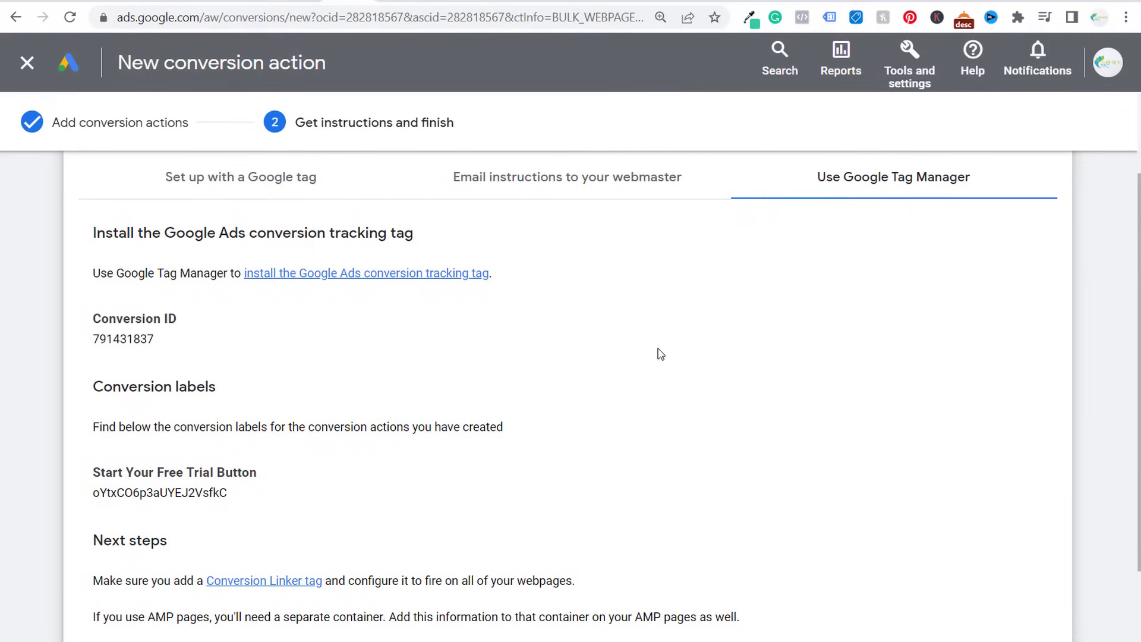
left_click_drag(96, 232, 417, 240)
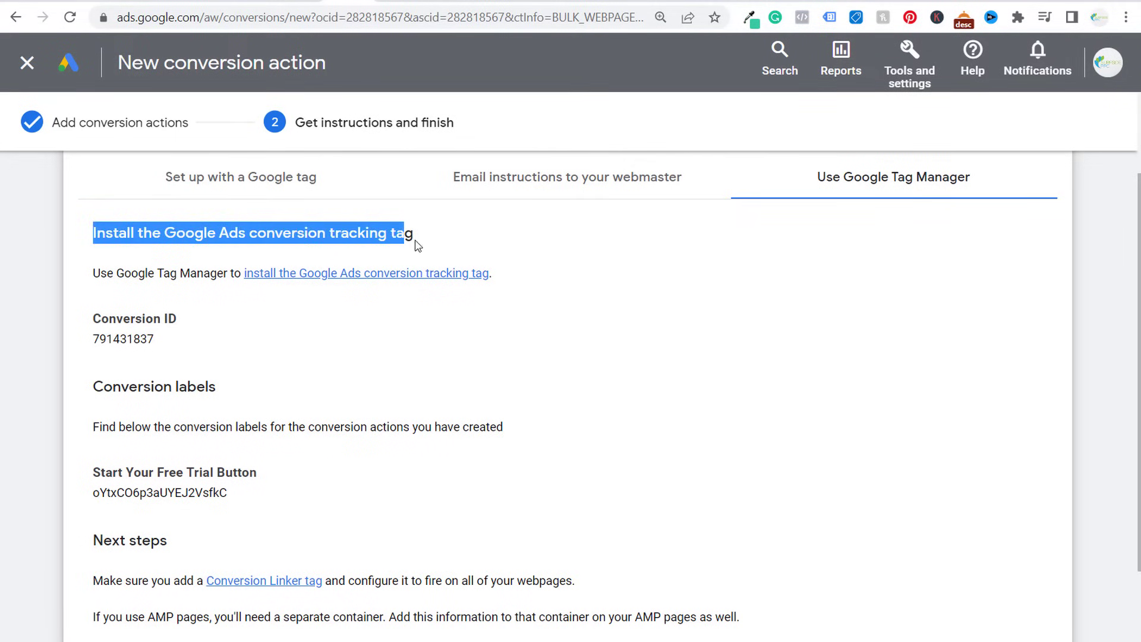
left_click(469, 248)
Switch to Google Tag Manager, close the published version's details, and return to the workspace overview.
left_click(300, 5)
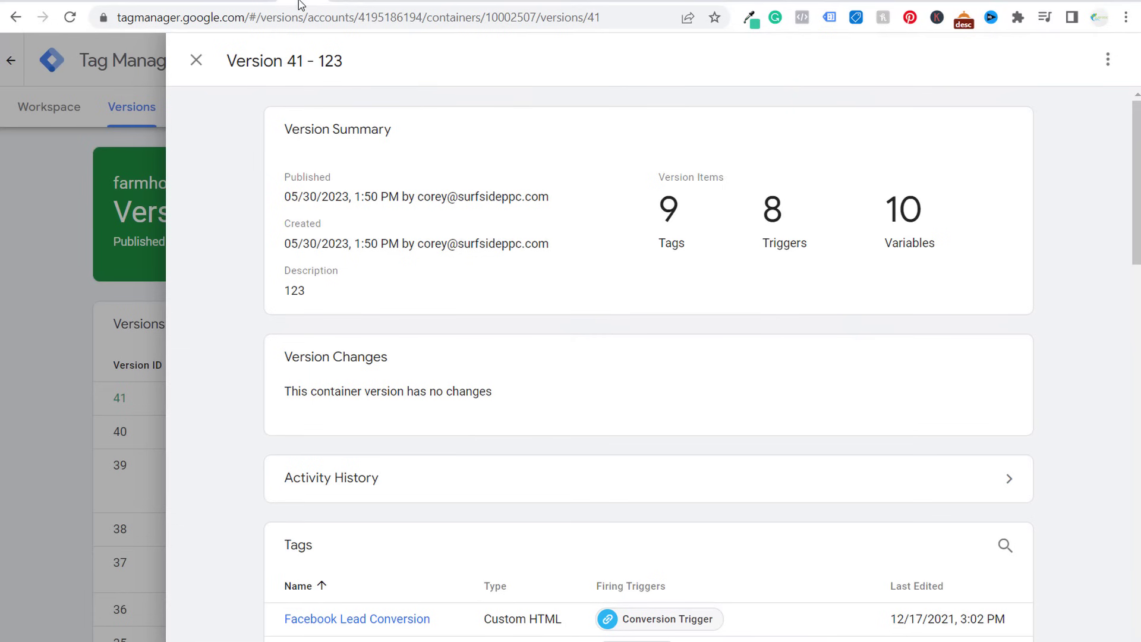
left_click(202, 62)
left_click(42, 108)
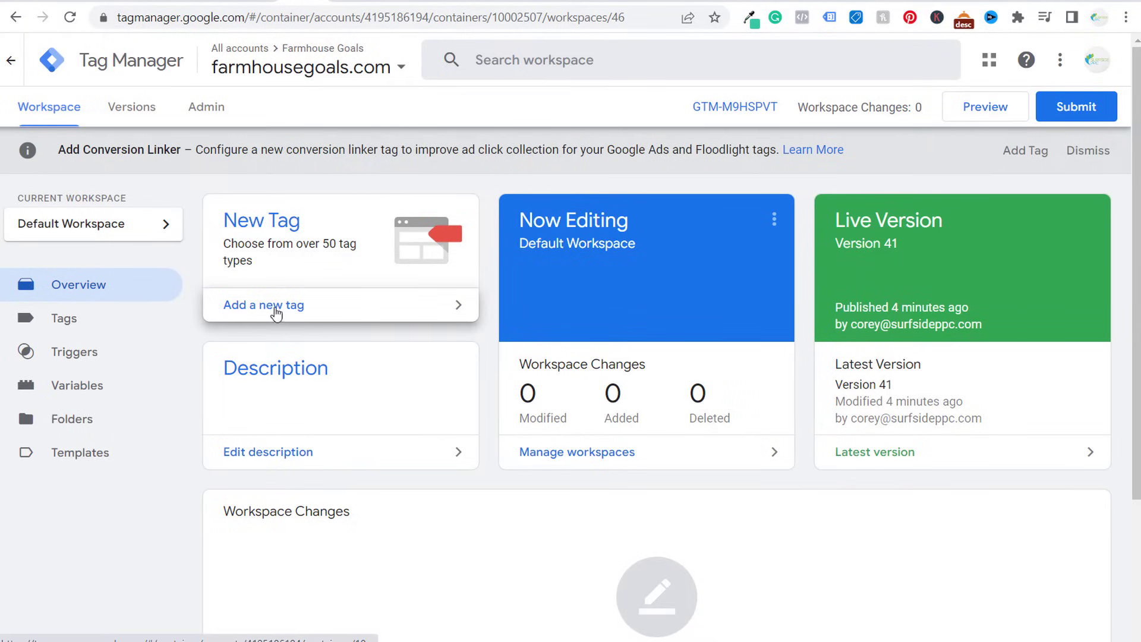
Enable the Click Text built-in variable in the workspace's variable configuration and return to the variables list.
left_click(69, 392)
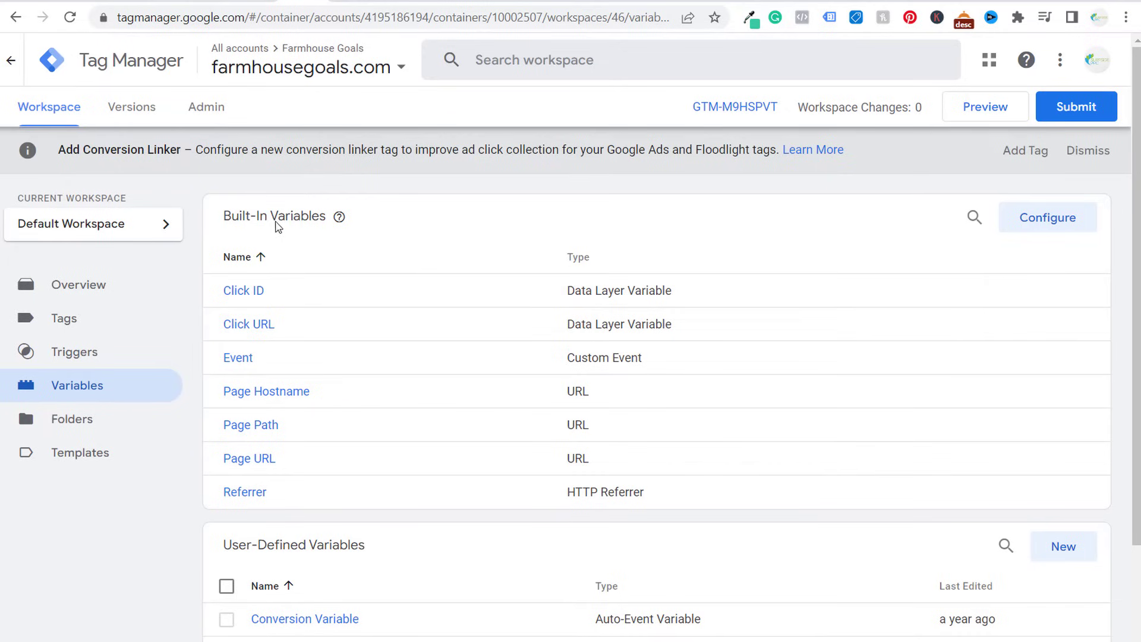
left_click(1065, 228)
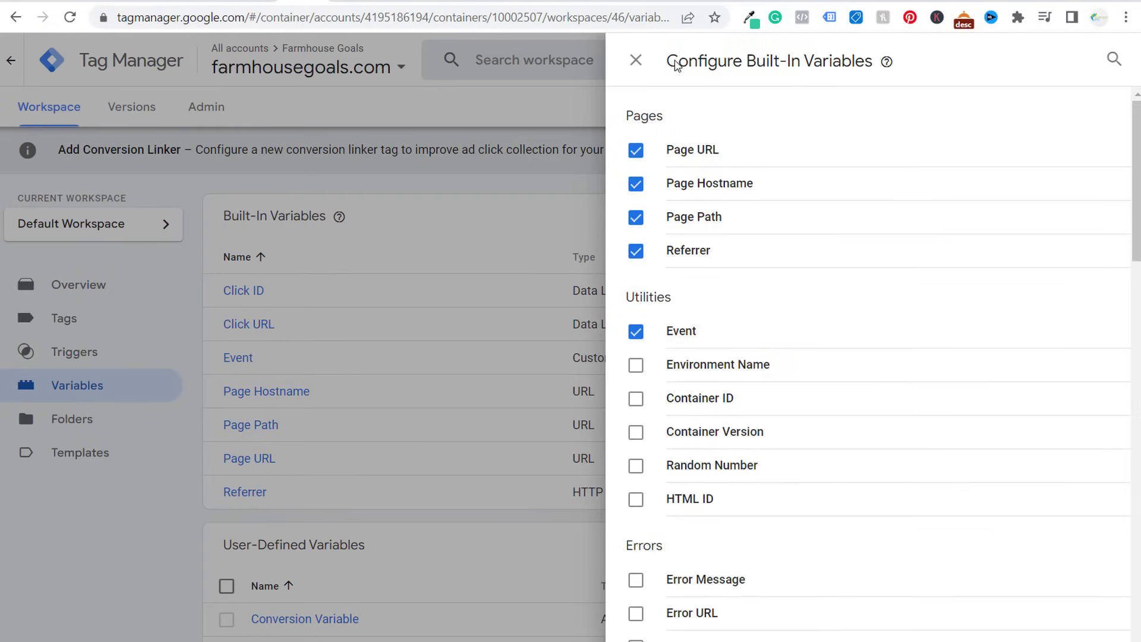
scroll(904, 339, "down", 7)
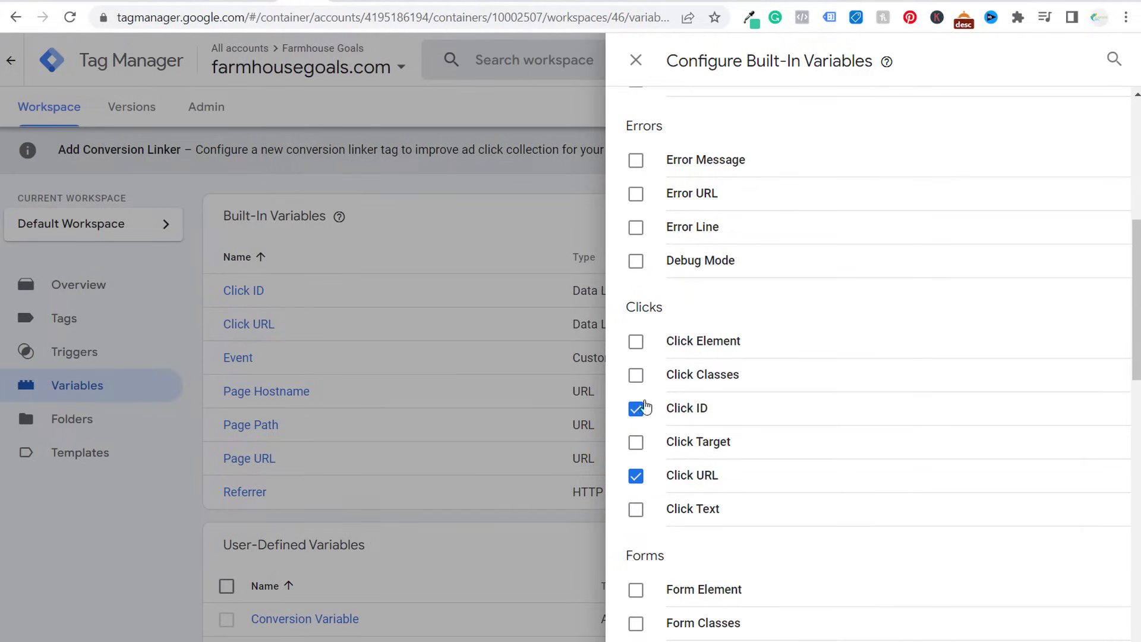
left_click(637, 513)
left_click(637, 512)
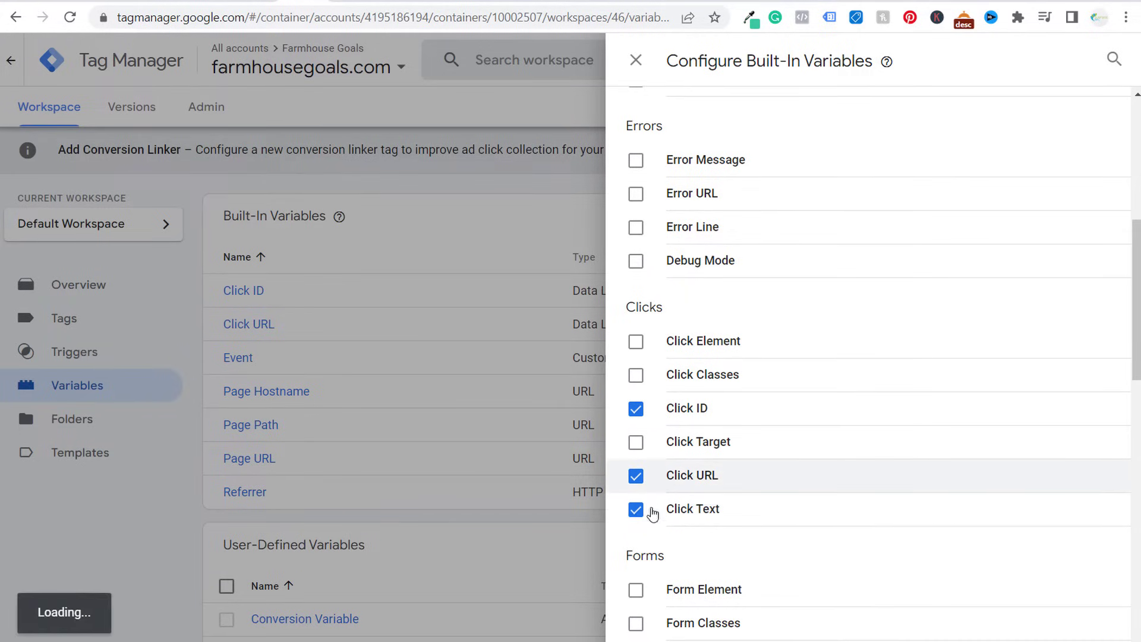
left_click(636, 60)
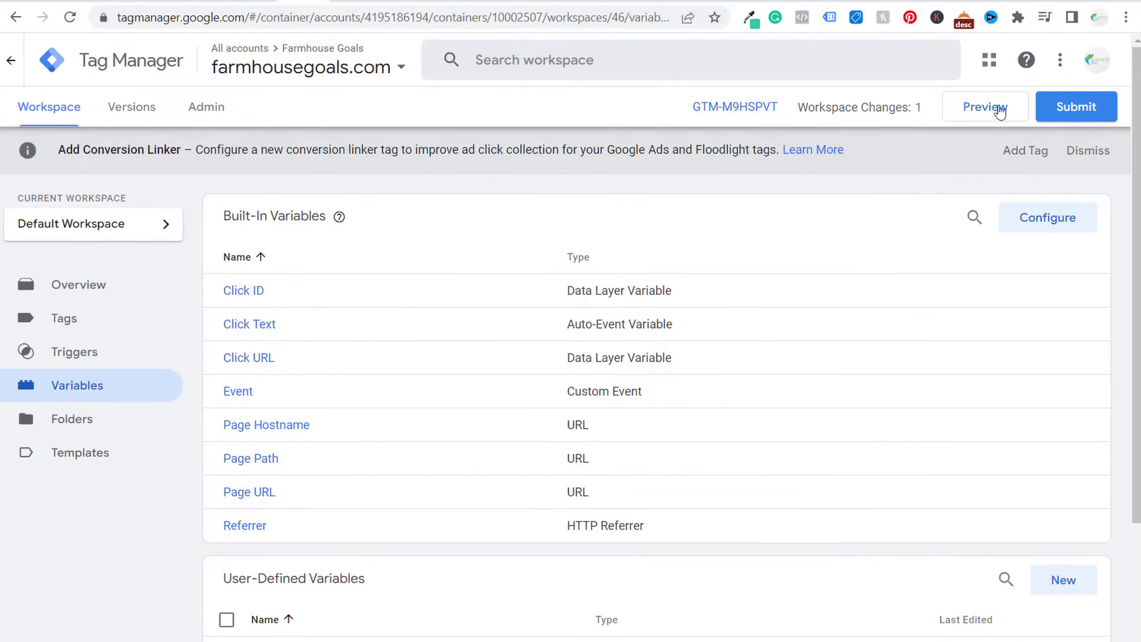
Create a new tag of type Google Ads Conversion Tracking in the Default Workspace.
left_click(126, 318)
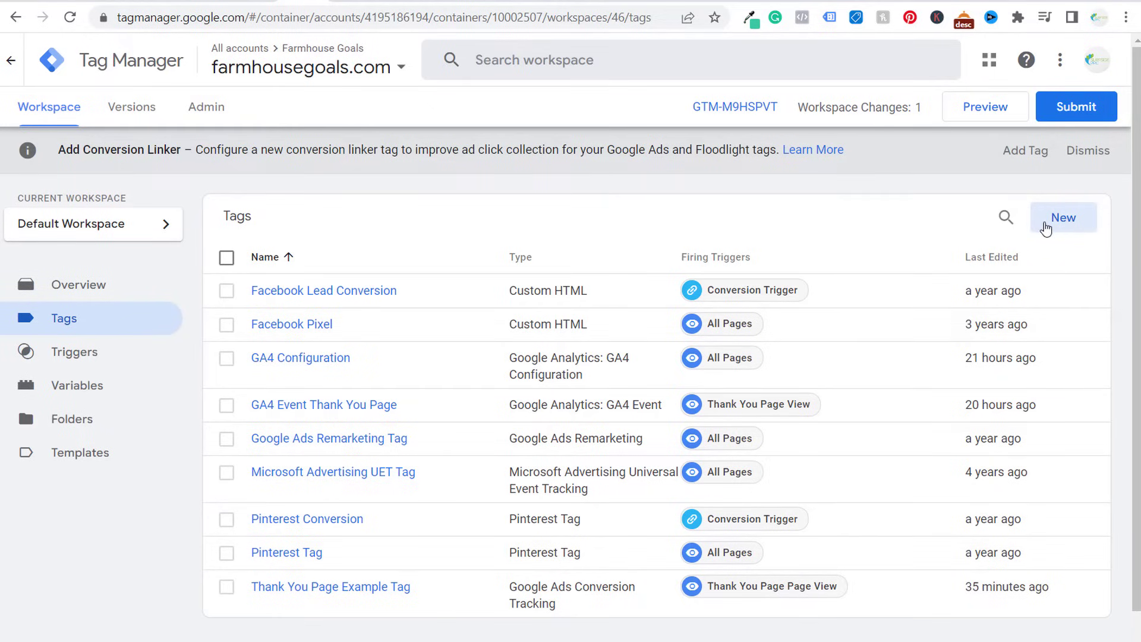
left_click(109, 279)
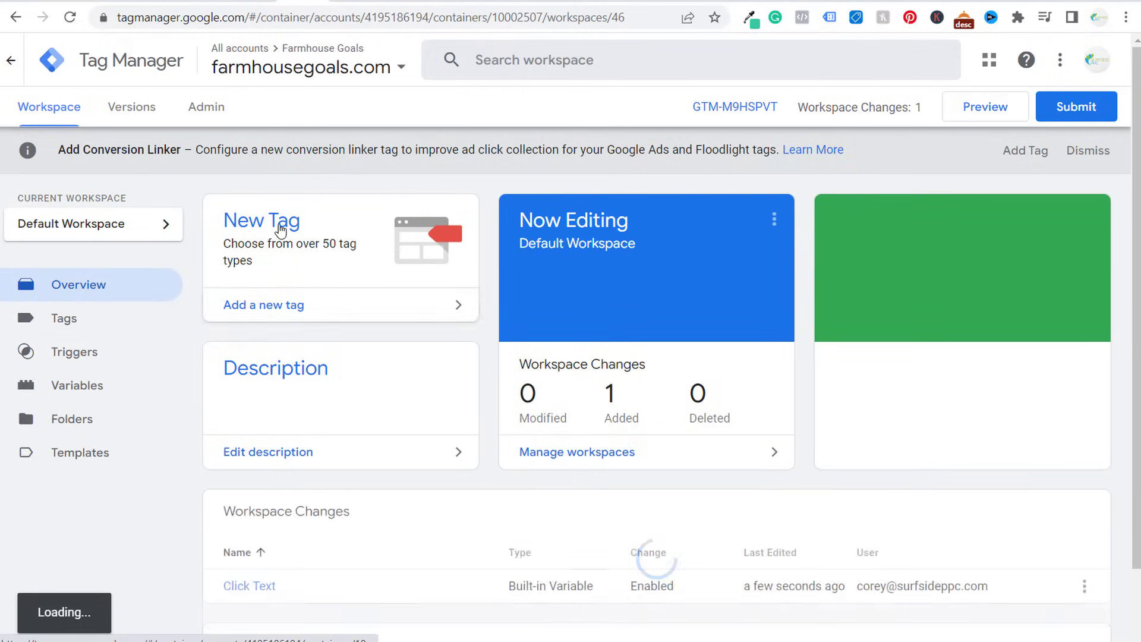
left_click(440, 303)
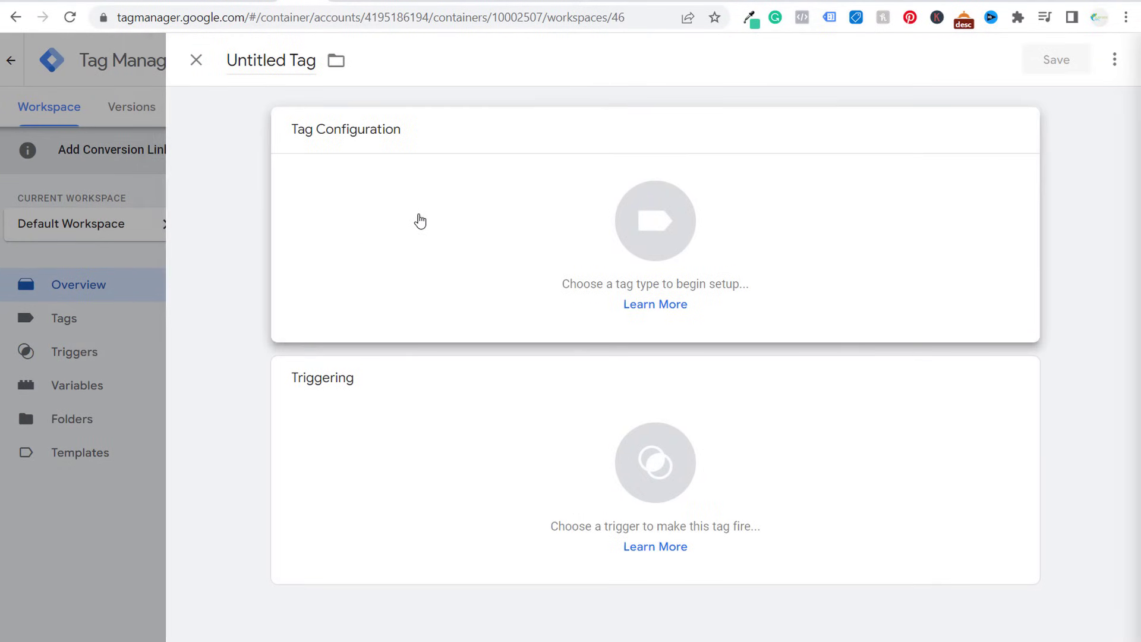
left_click(418, 219)
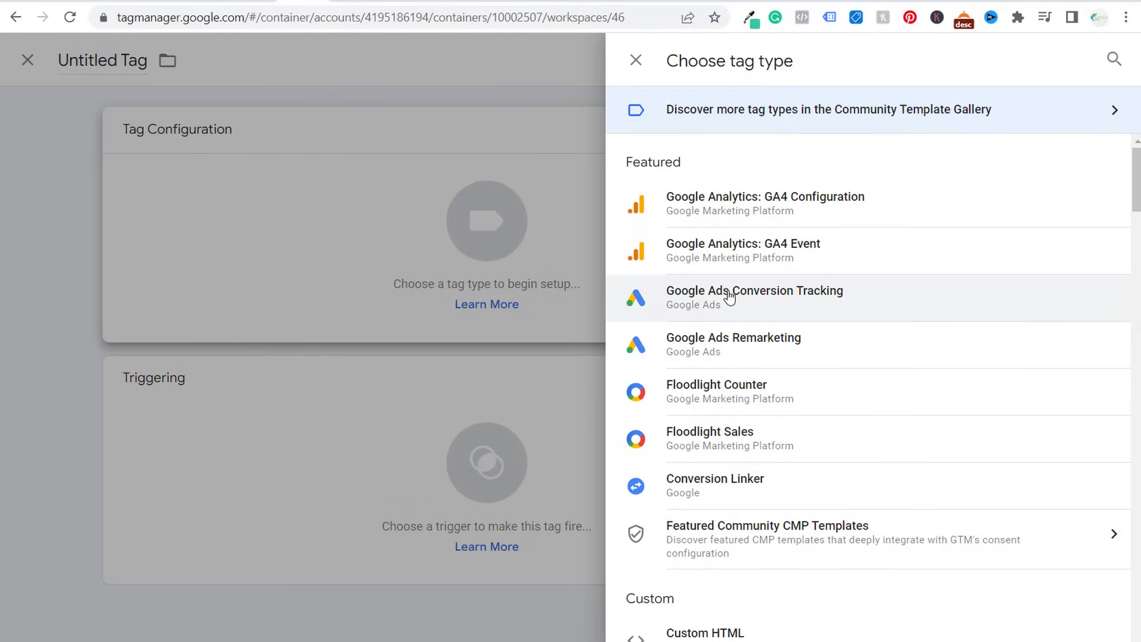
left_click(809, 293)
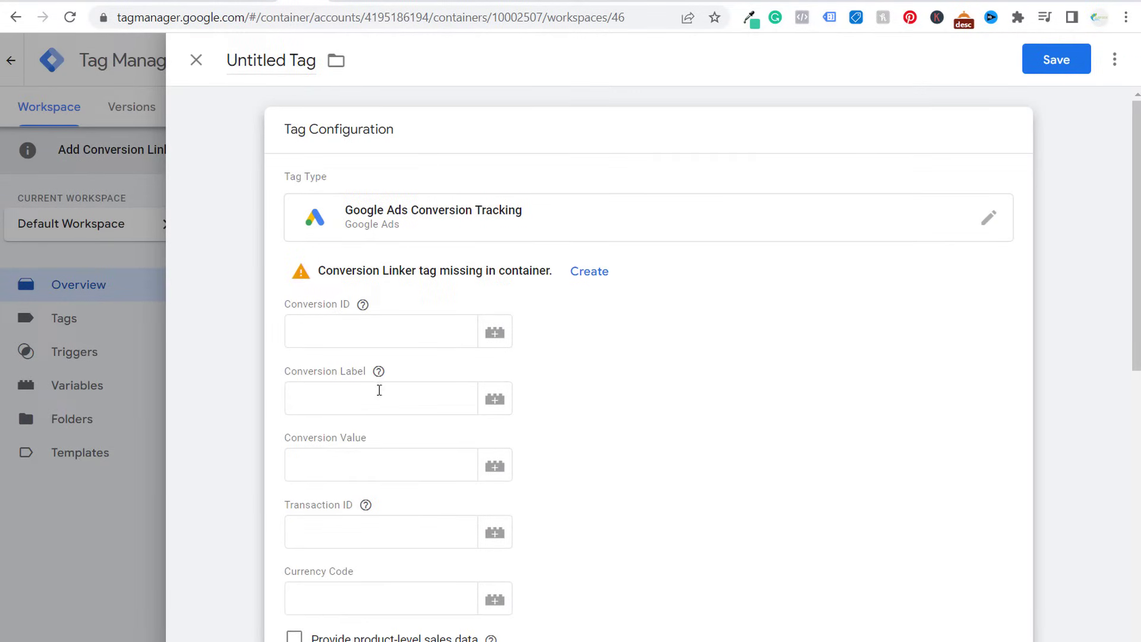
Name the new tag "Free Trial Button Google Ads Conversion".
left_click(253, 61)
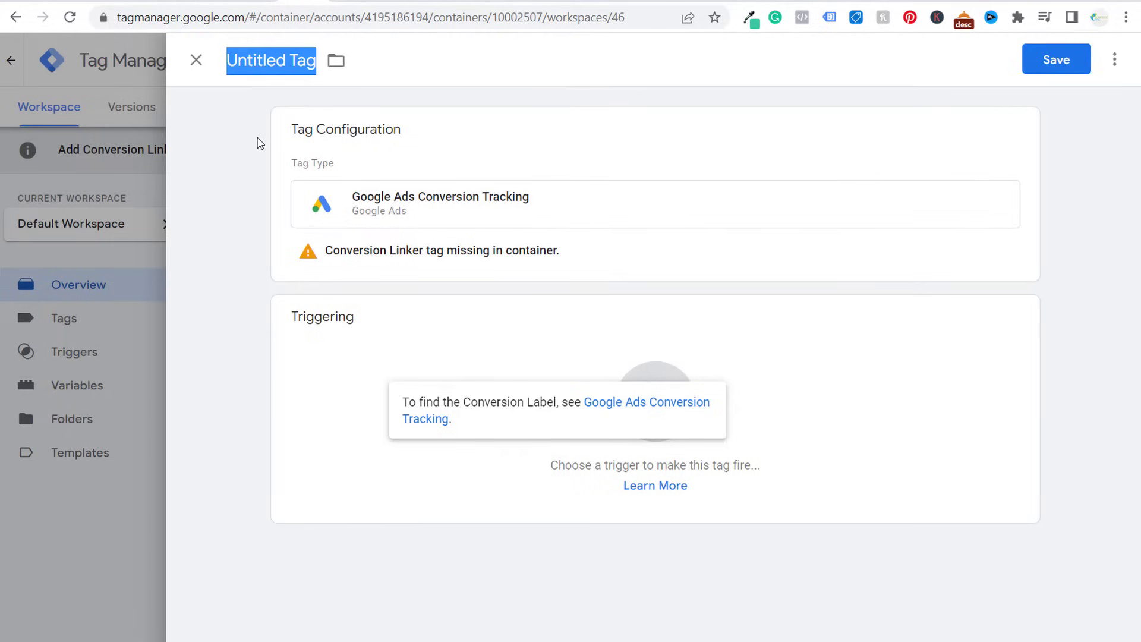
type("Free Trial ")
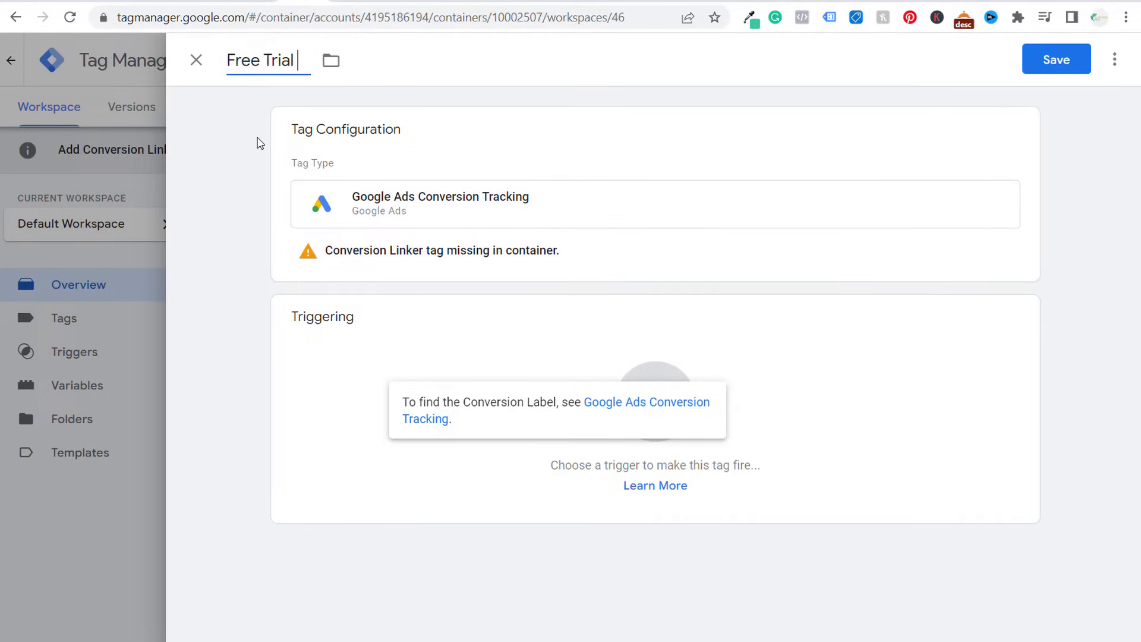
type("Button Google Ads Conversion")
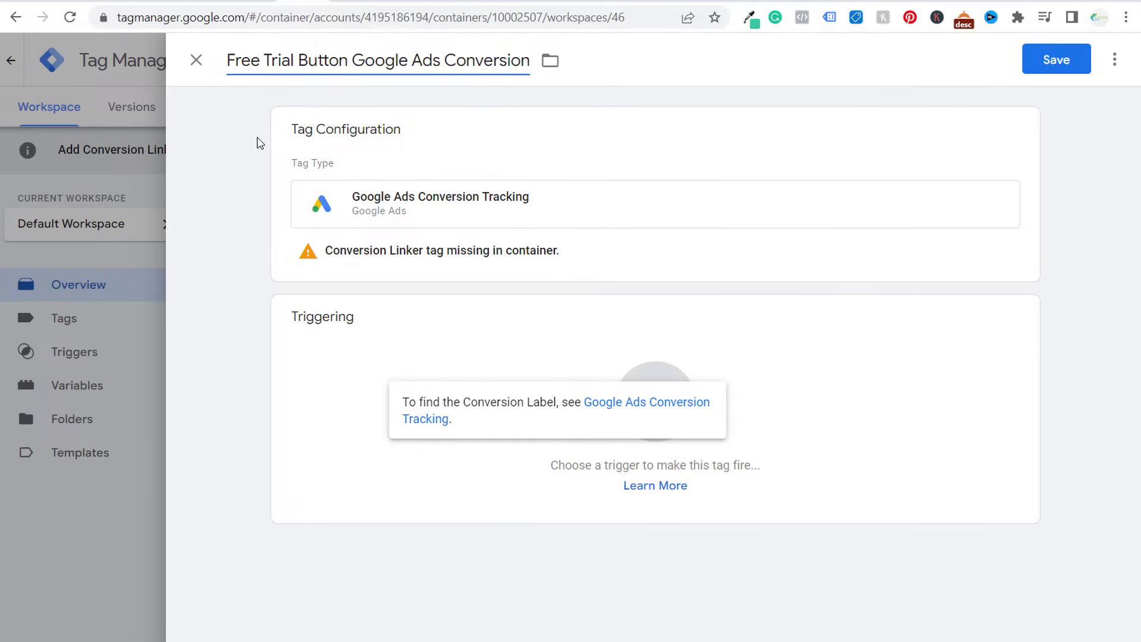
left_click(539, 150)
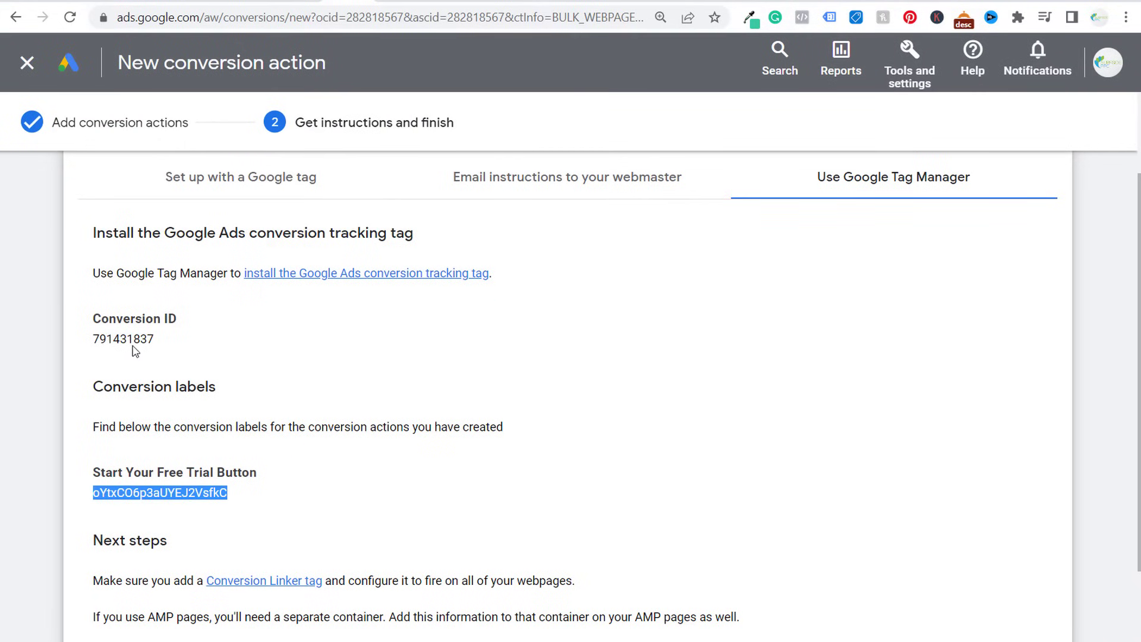
Copy the Conversion ID from the Google Ads instructions into the tag's Conversion ID field in Google Tag Manager.
double_click(130, 338)
key("ctrl+c")
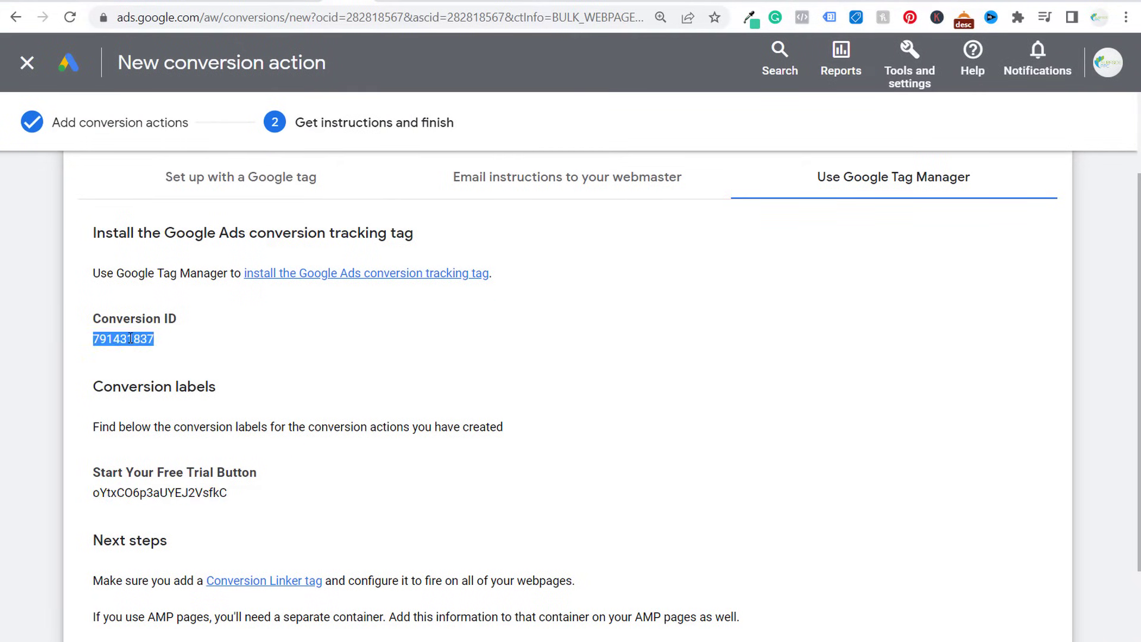
left_click(301, 1)
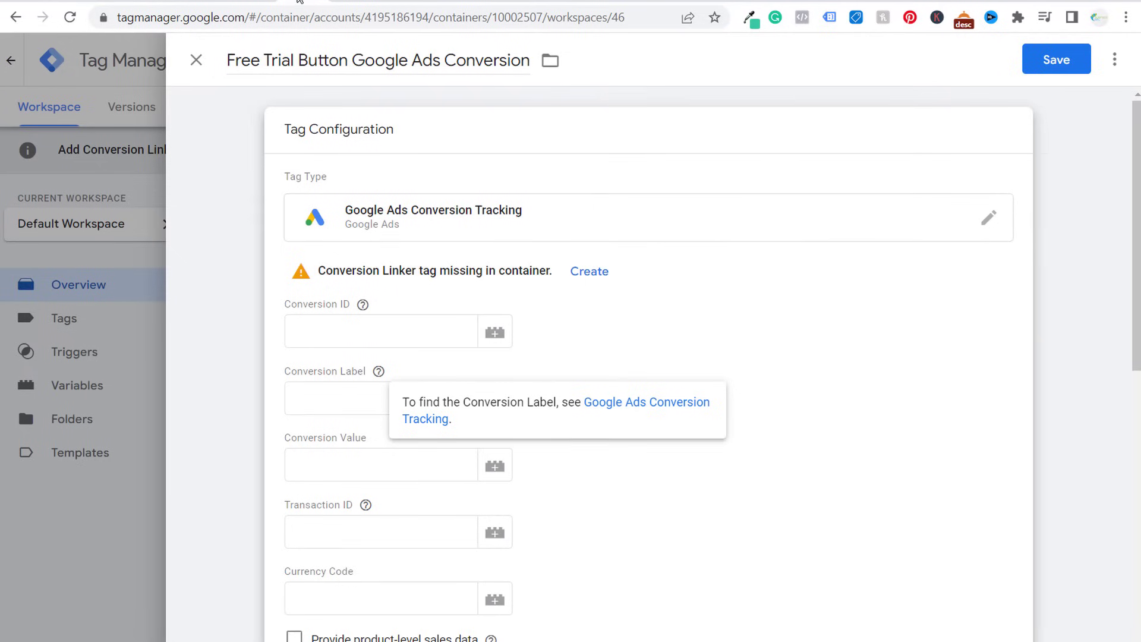
left_click(369, 334)
key("ctrl+v")
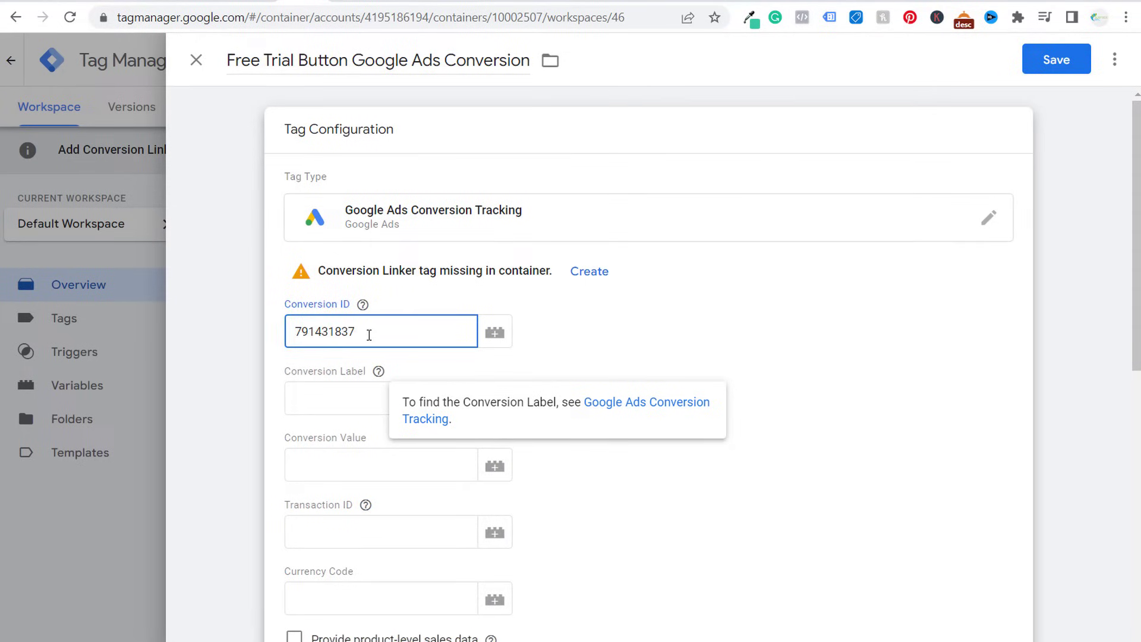
Copy the Start Your Free Trial Button's conversion label from Google Ads into the tag's Conversion Label field and close the configuration editor.
left_click(353, 3)
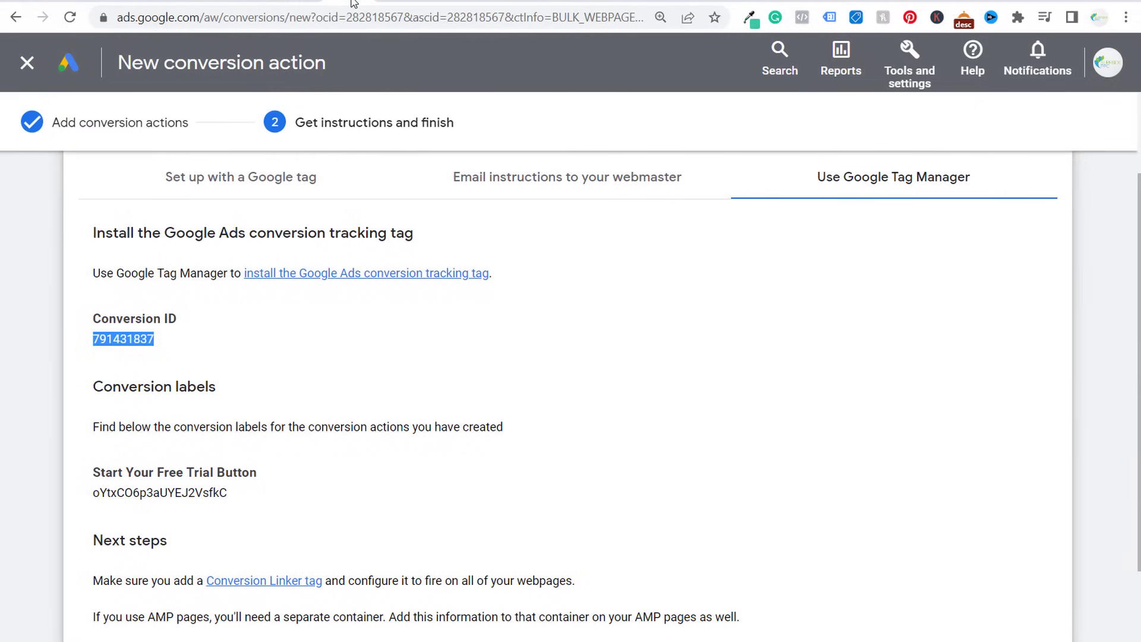
double_click(170, 491)
key("ctrl+c")
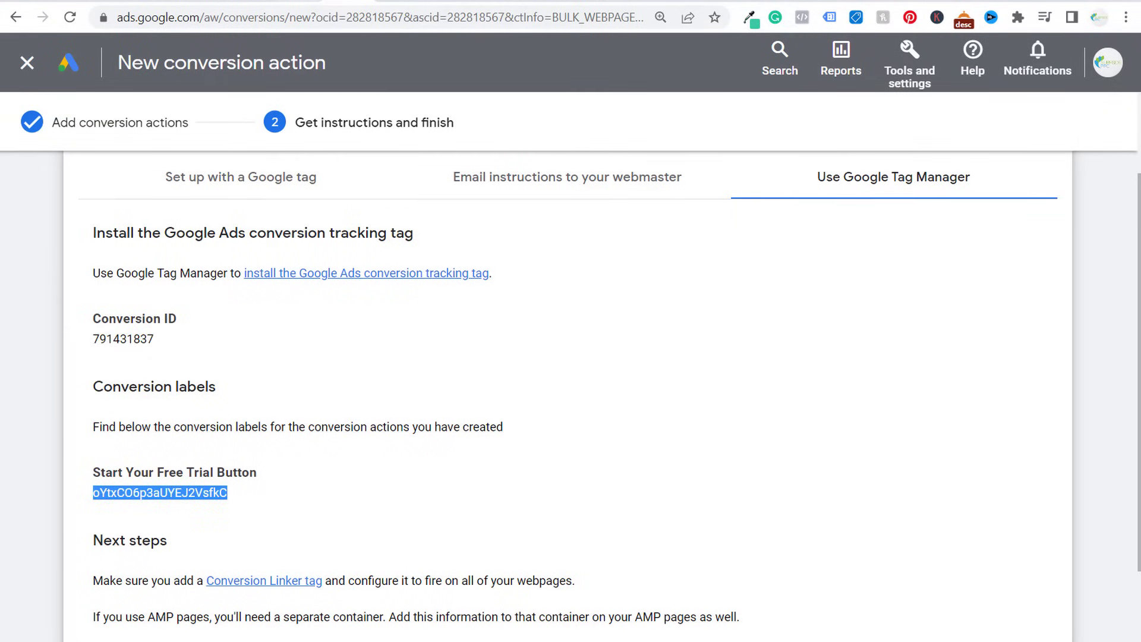
key("ctrl+Tab")
left_click(321, 389)
key("ctrl+v")
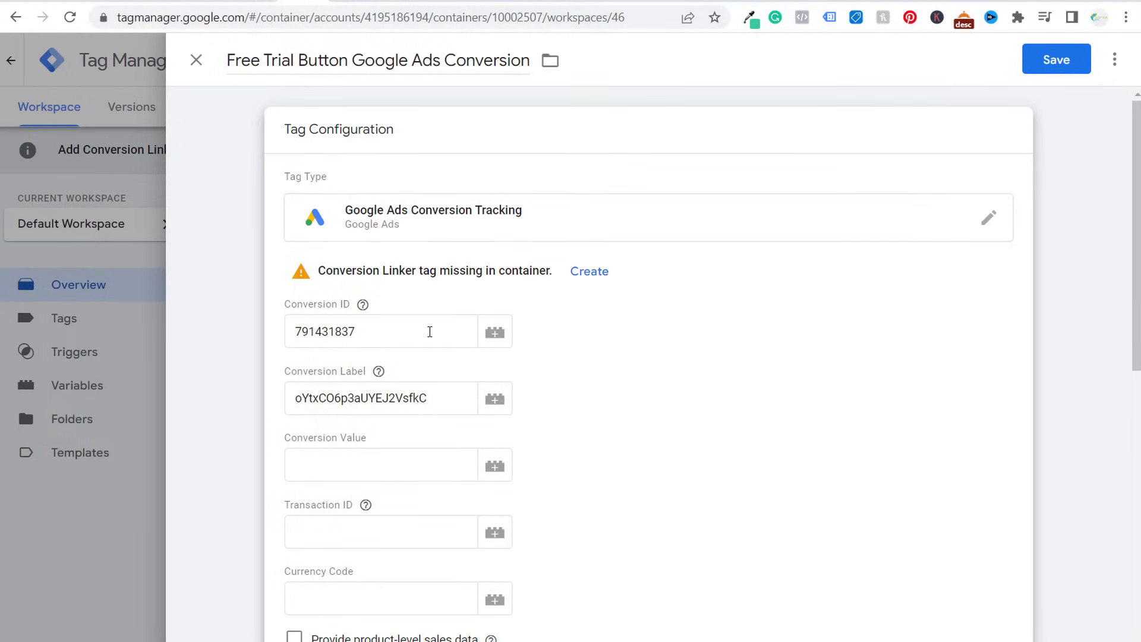
left_click(203, 238)
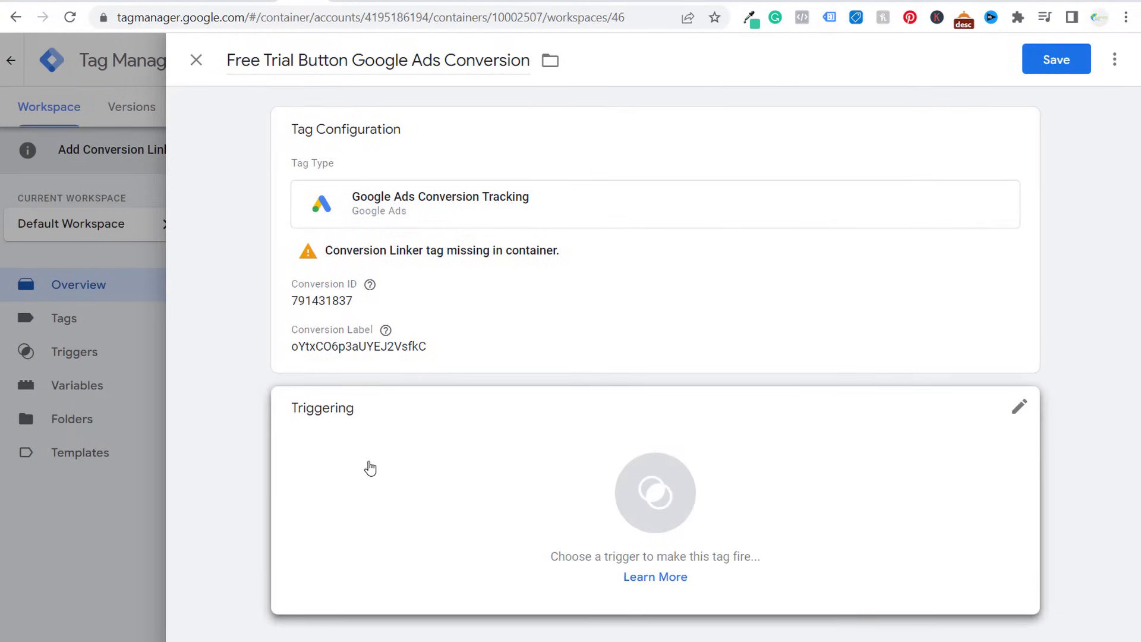
Open the tag's trigger selection and copy the button text "Start Your Free Trial" from the giveaway page's HTML in WordPress.
left_click(463, 488)
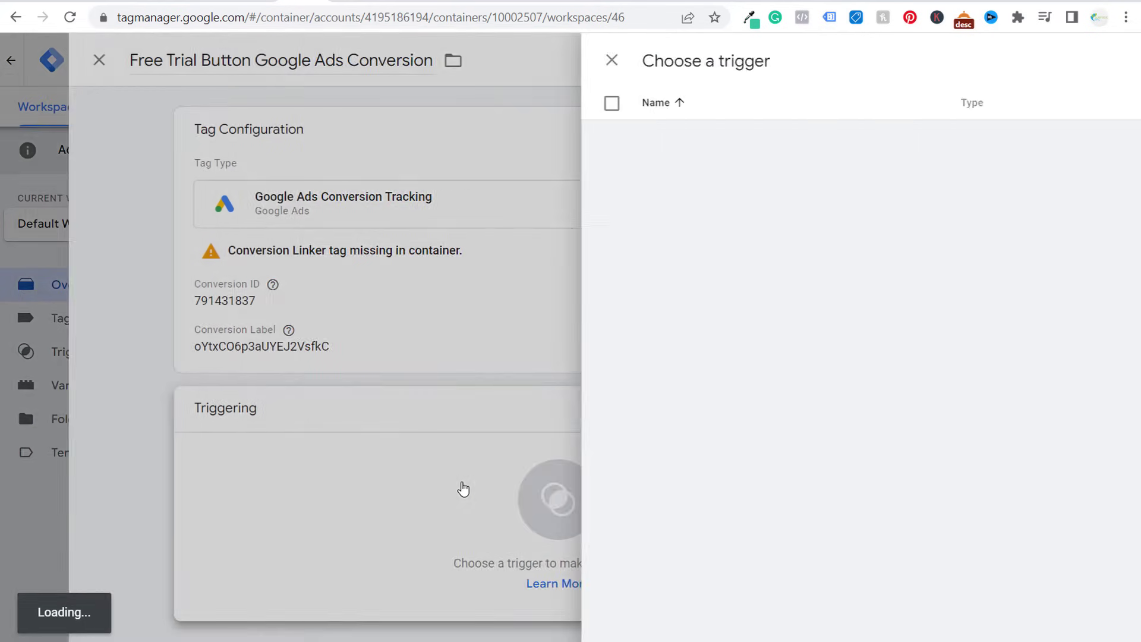
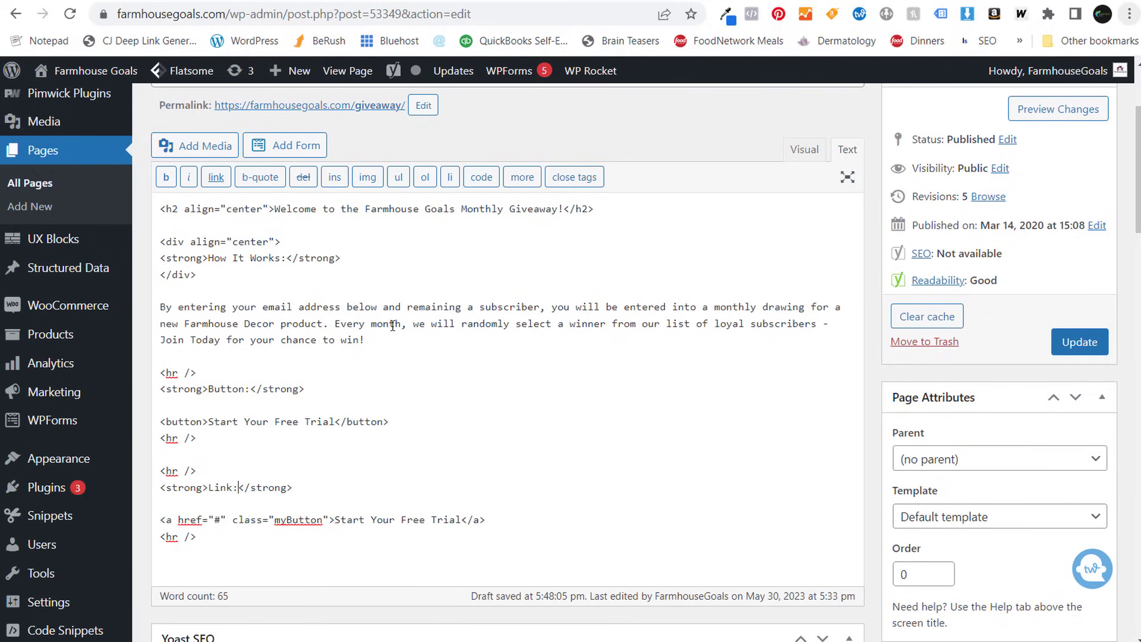
left_click_drag(208, 422, 334, 418)
key("ctrl+c")
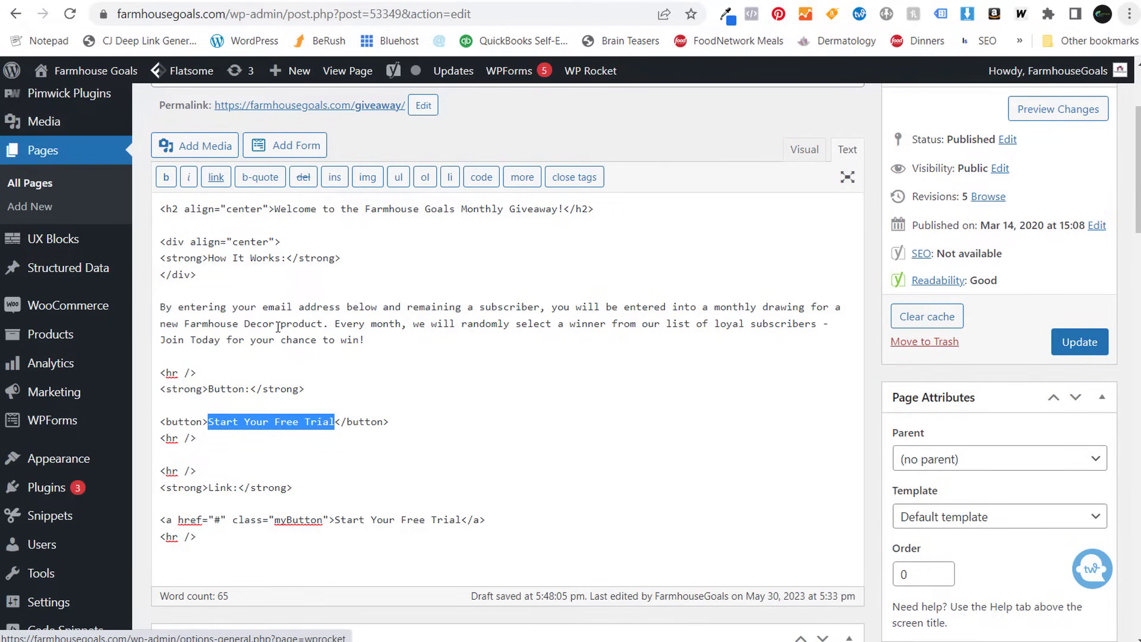
left_click(580, 546)
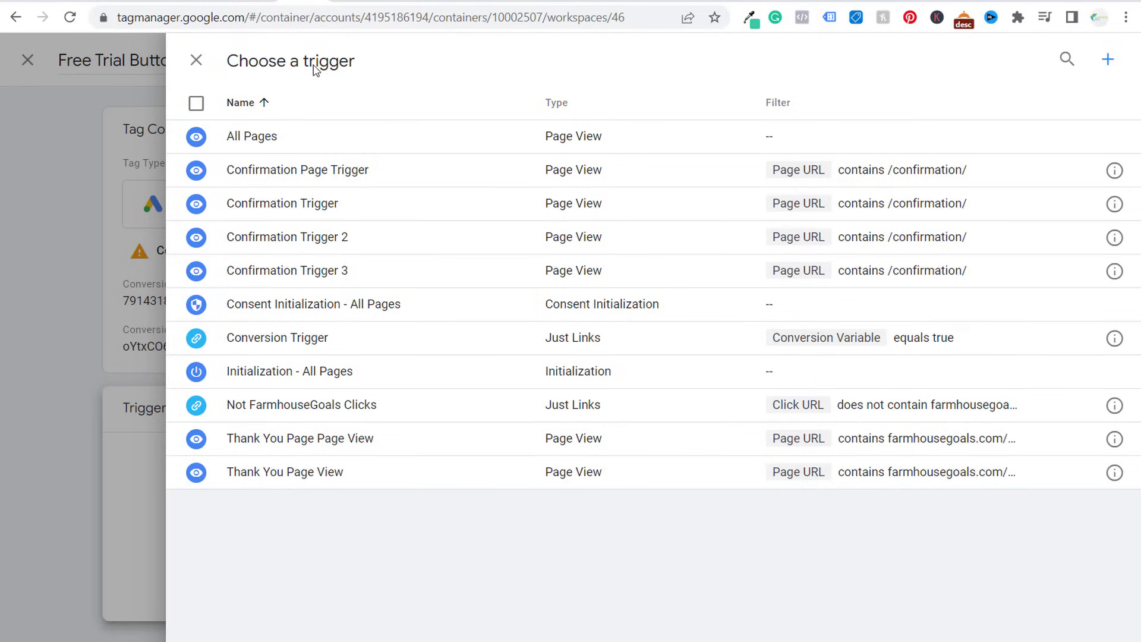
Create a new trigger of type Click - All Elements that fires on Some Clicks.
left_click(1107, 60)
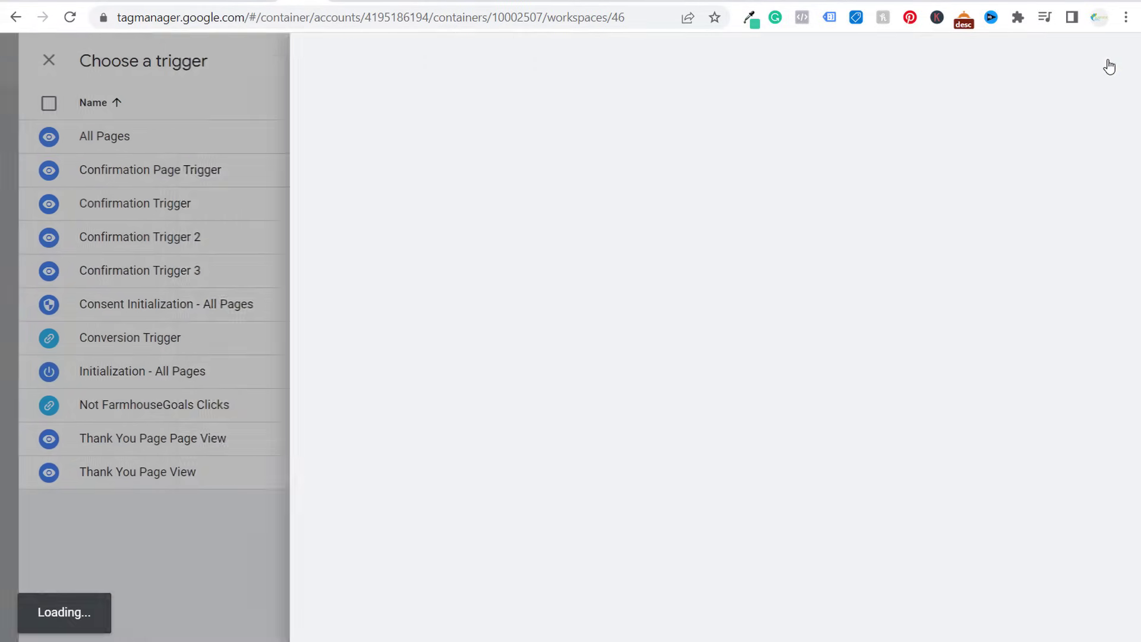
left_click(409, 187)
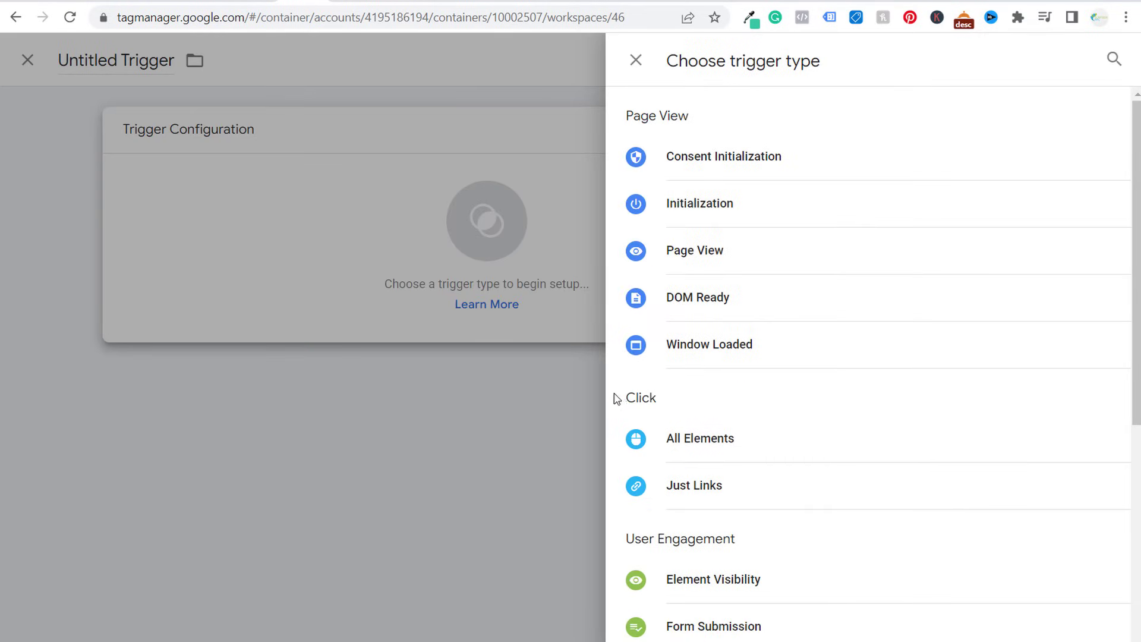
left_click(748, 445)
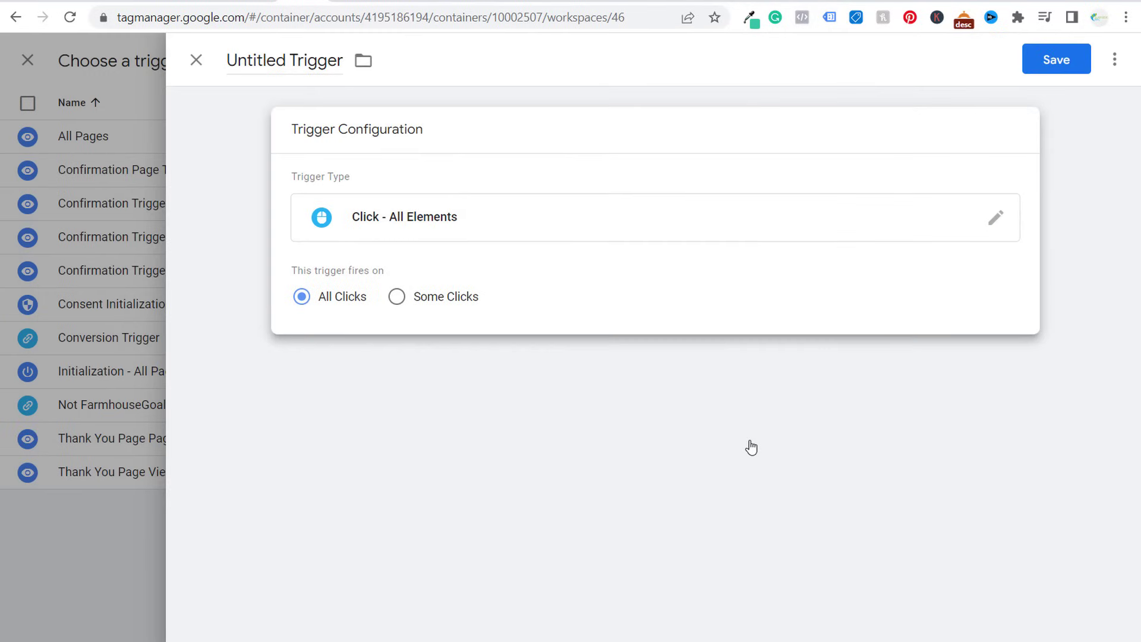
left_click(417, 306)
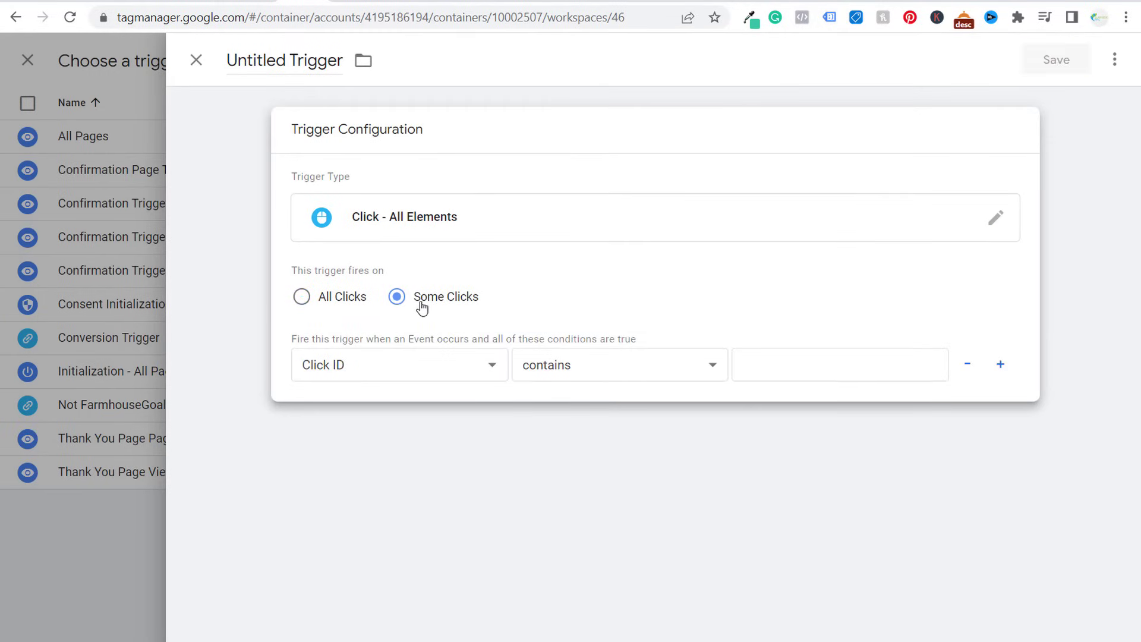
Set the trigger's firing condition to Click Text equals "Start Your Free Trial".
left_click(499, 366)
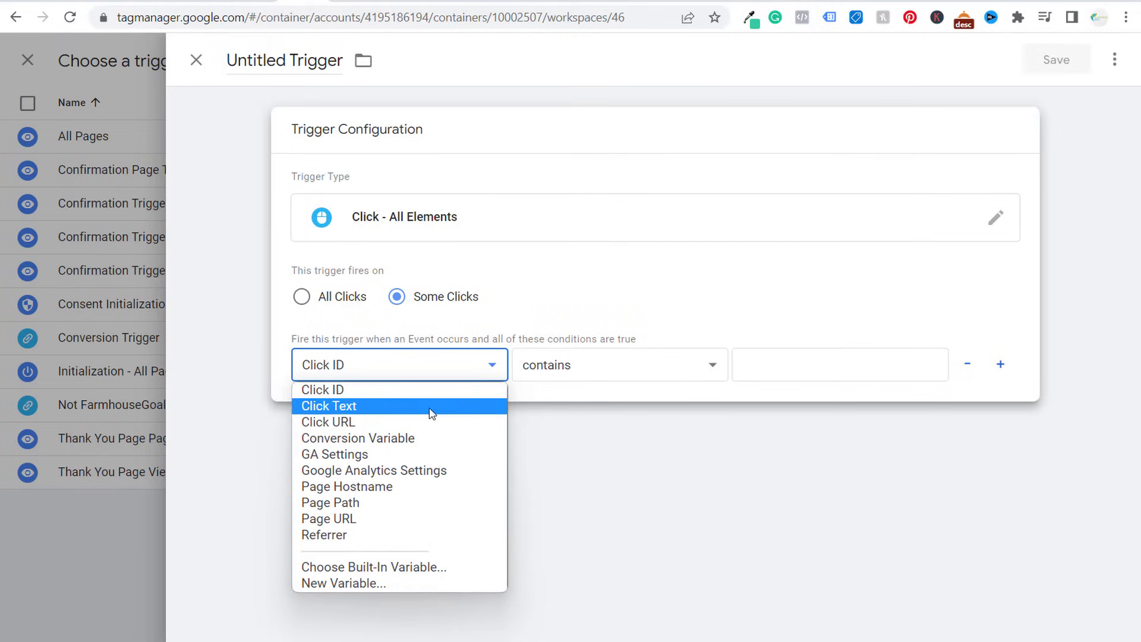
left_click(364, 409)
left_click(657, 372)
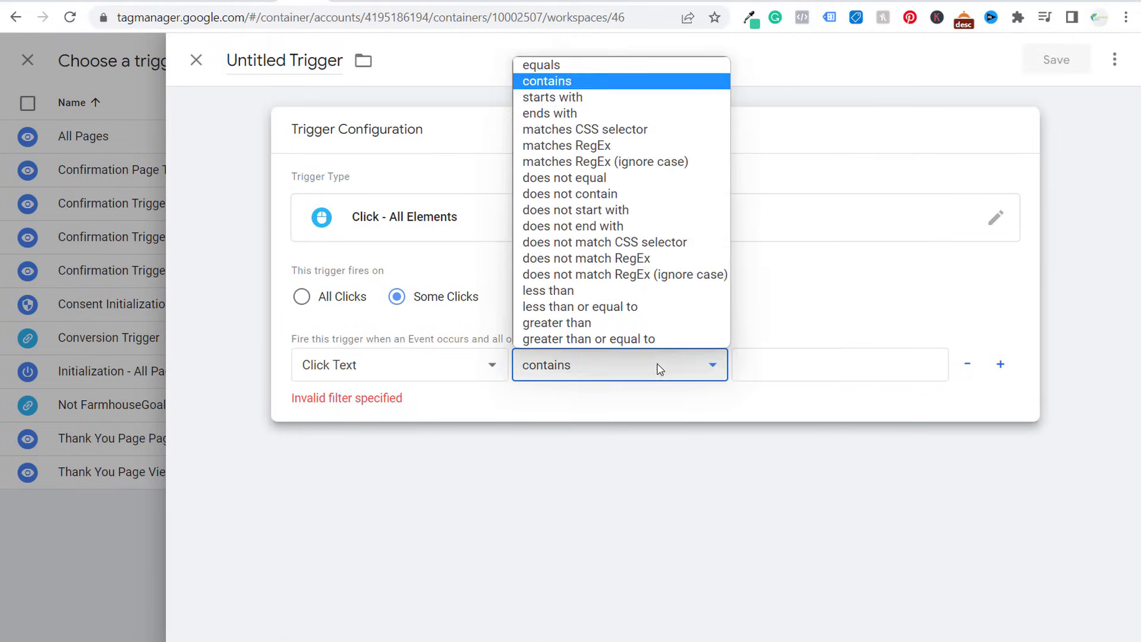
left_click(589, 67)
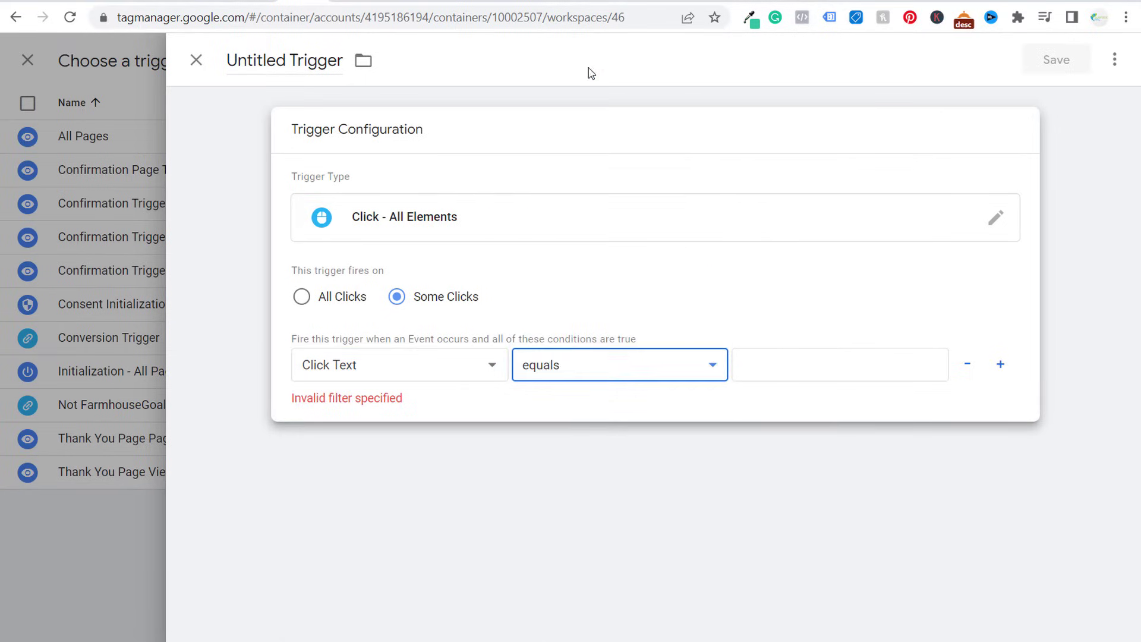
left_click(768, 356)
key("ctrl+v")
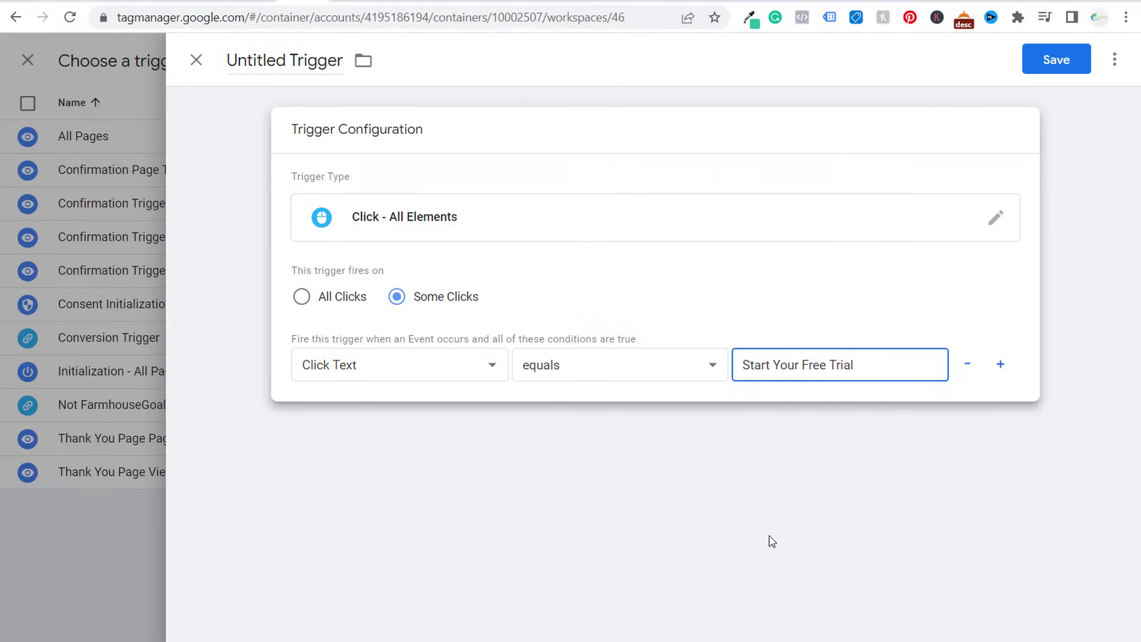
Review the built-in variables available for the firing condition and reselect Click Text as the condition's variable.
left_click(460, 373)
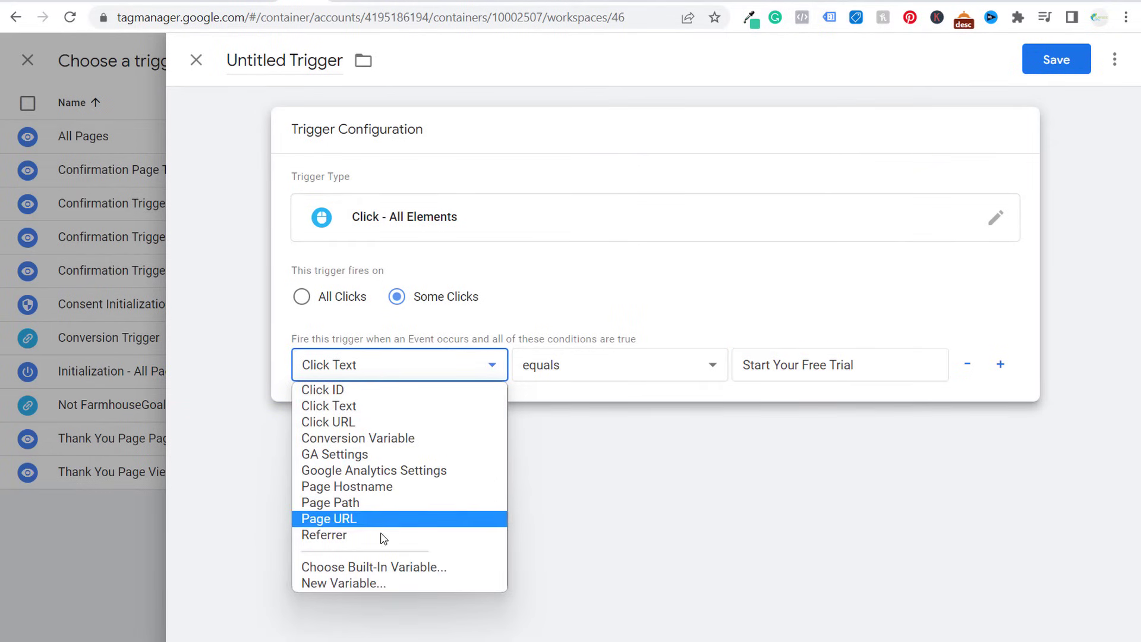
left_click(333, 568)
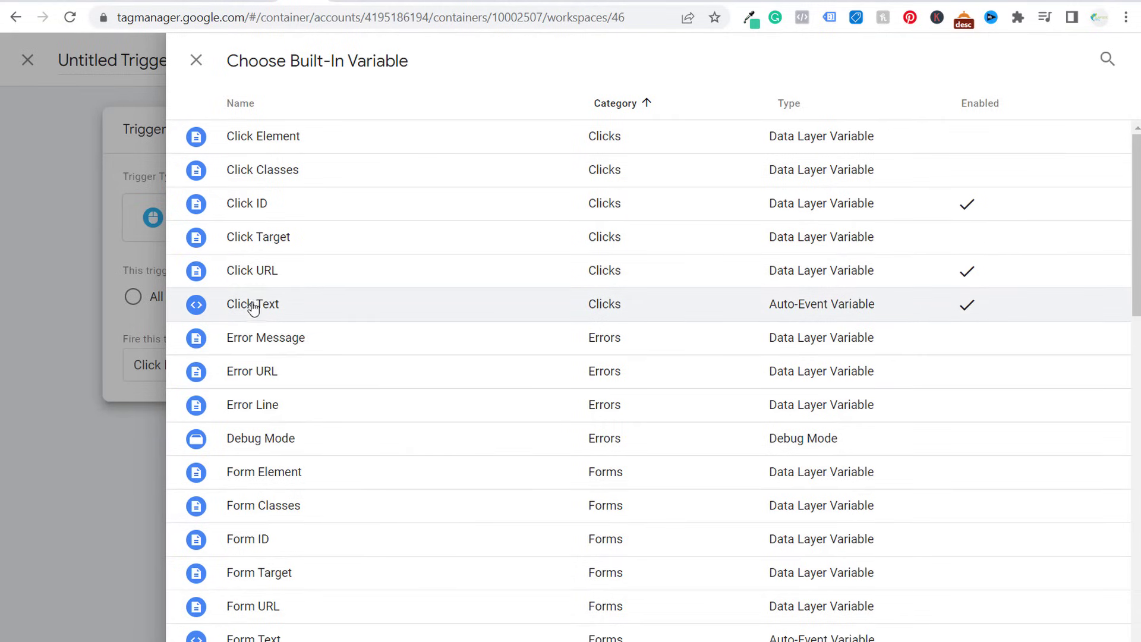
left_click(196, 60)
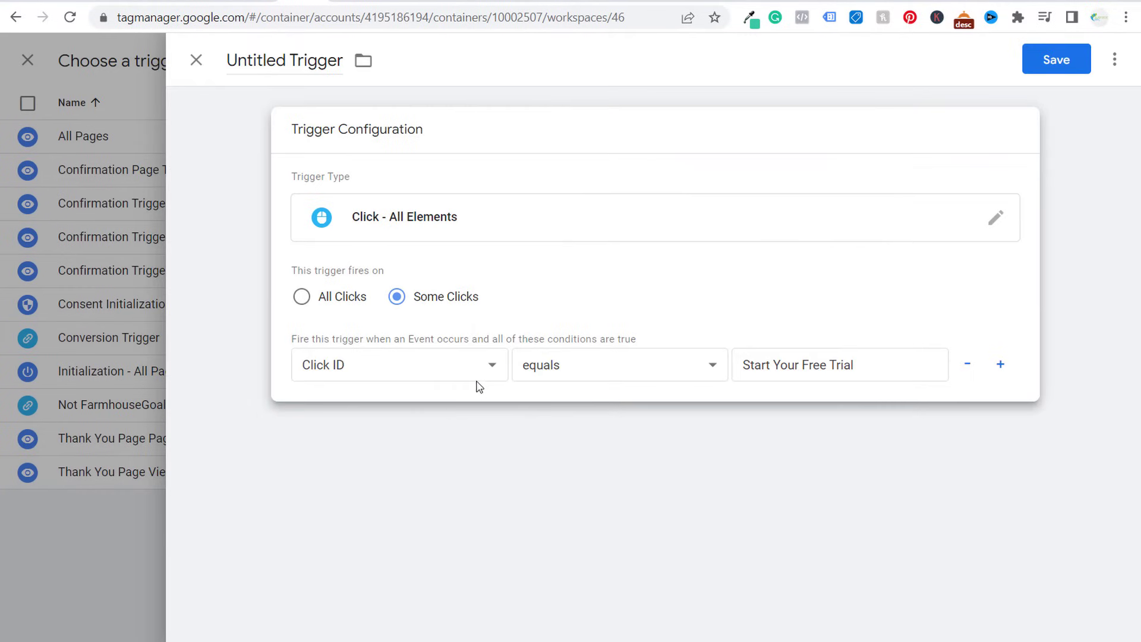
left_click(480, 368)
left_click(414, 405)
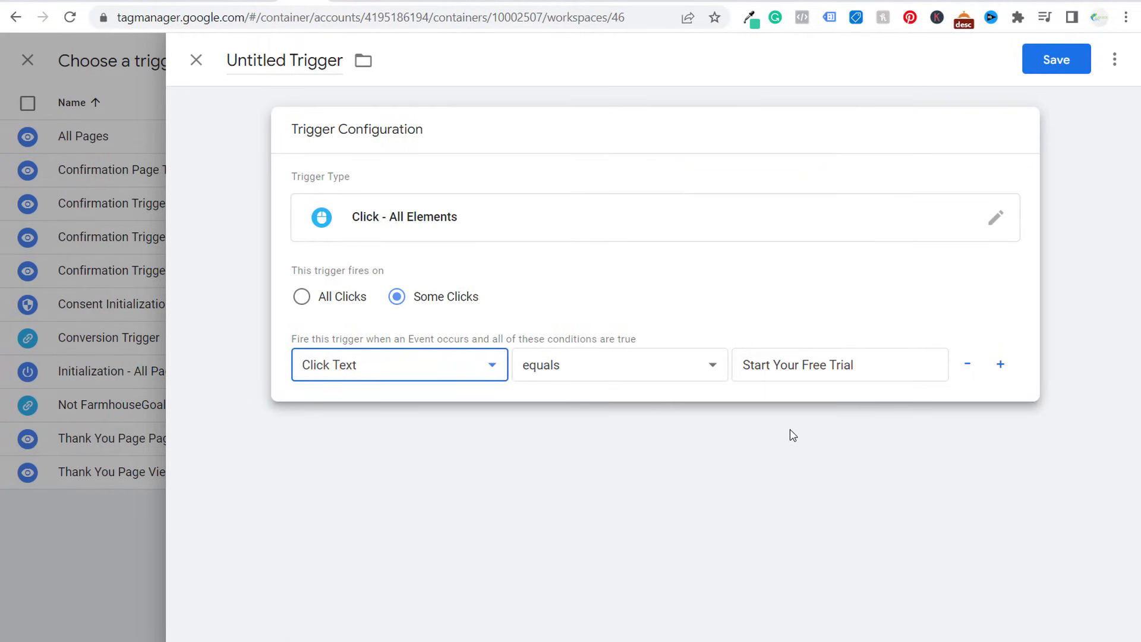
left_click(438, 367)
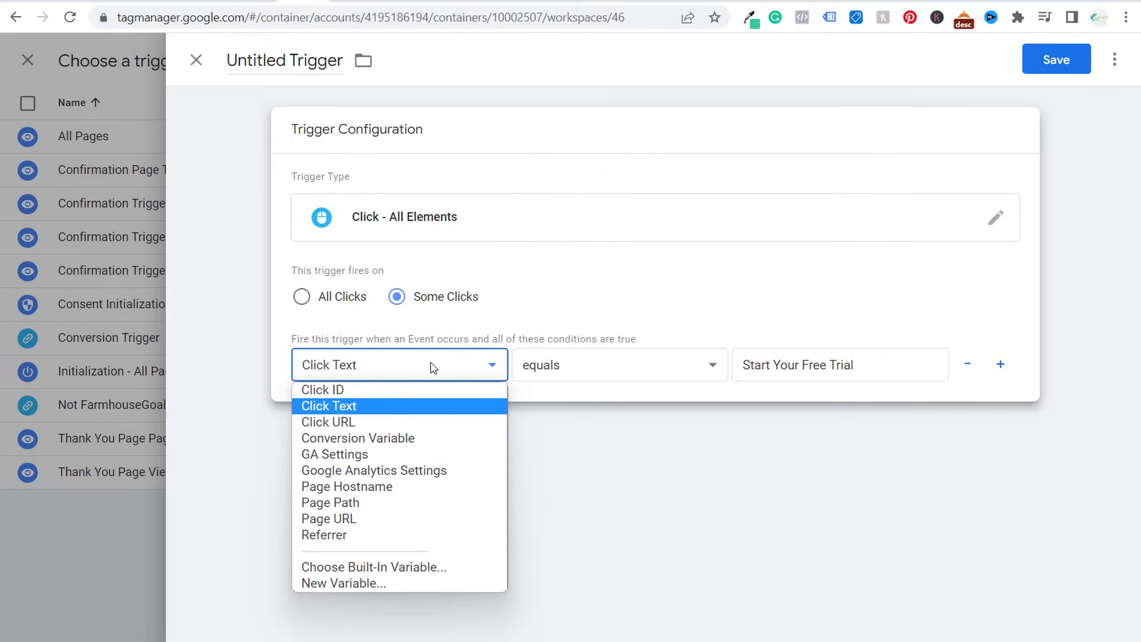
left_click(366, 408)
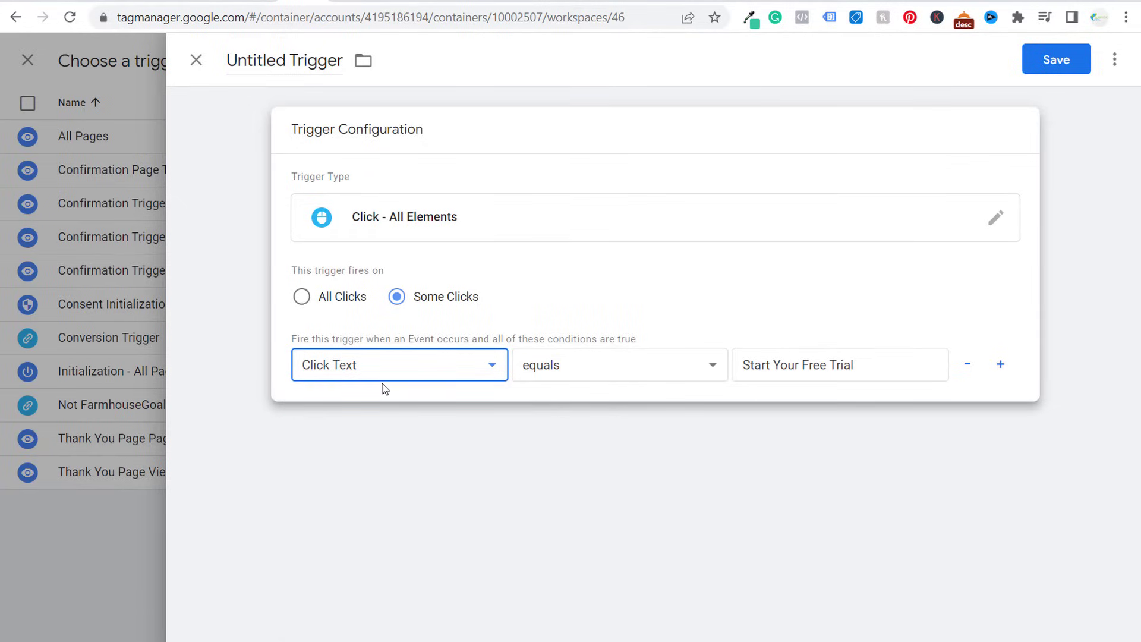
Name the trigger "Start Your Free Trial Buttons" and save it.
left_click(309, 60)
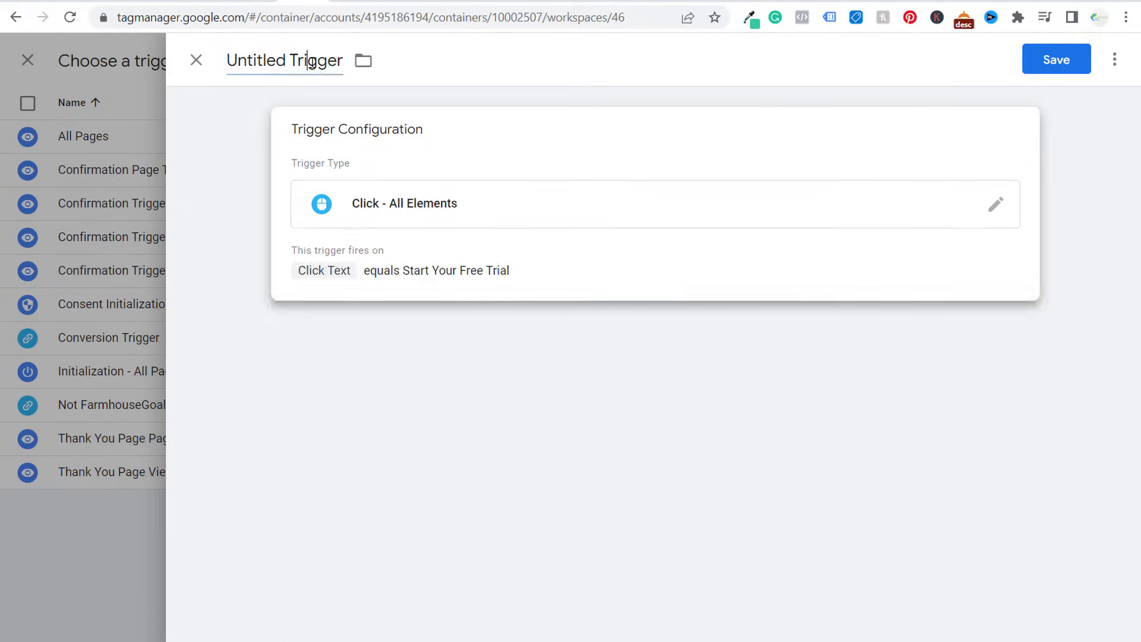
type("Start Your Free Trial Buttons")
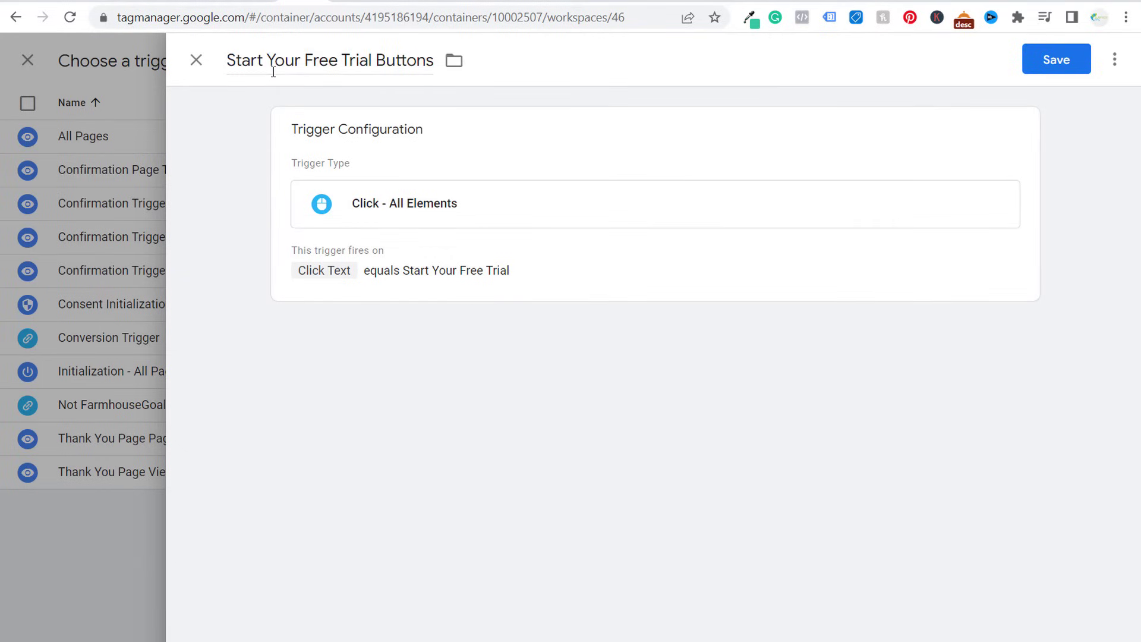
left_click(1076, 59)
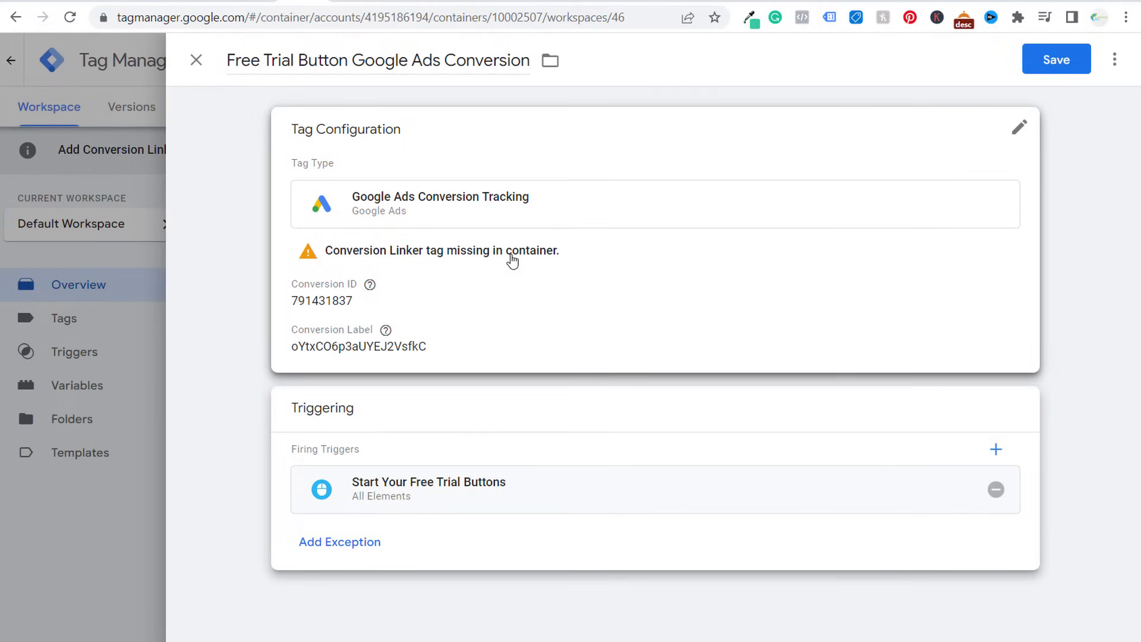
Review the Google Tag Manager installation instructions in Google Ads and save the Free Trial Button Google Ads Conversion tag in Tag Manager.
left_click(359, 2)
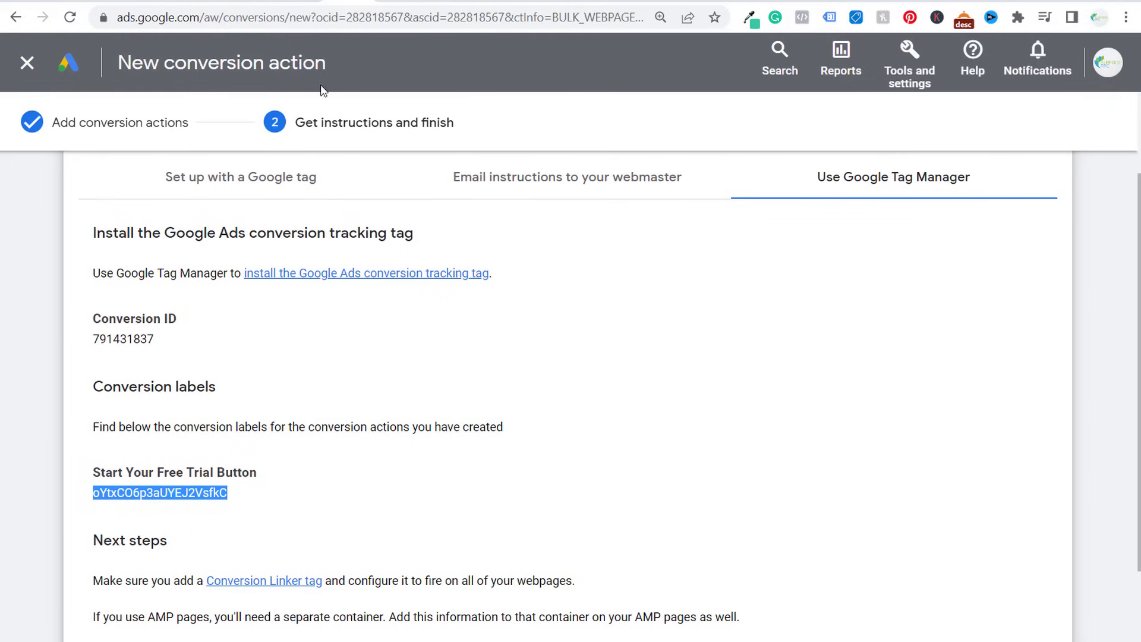
left_click(298, 369)
left_click_drag(113, 233, 416, 235)
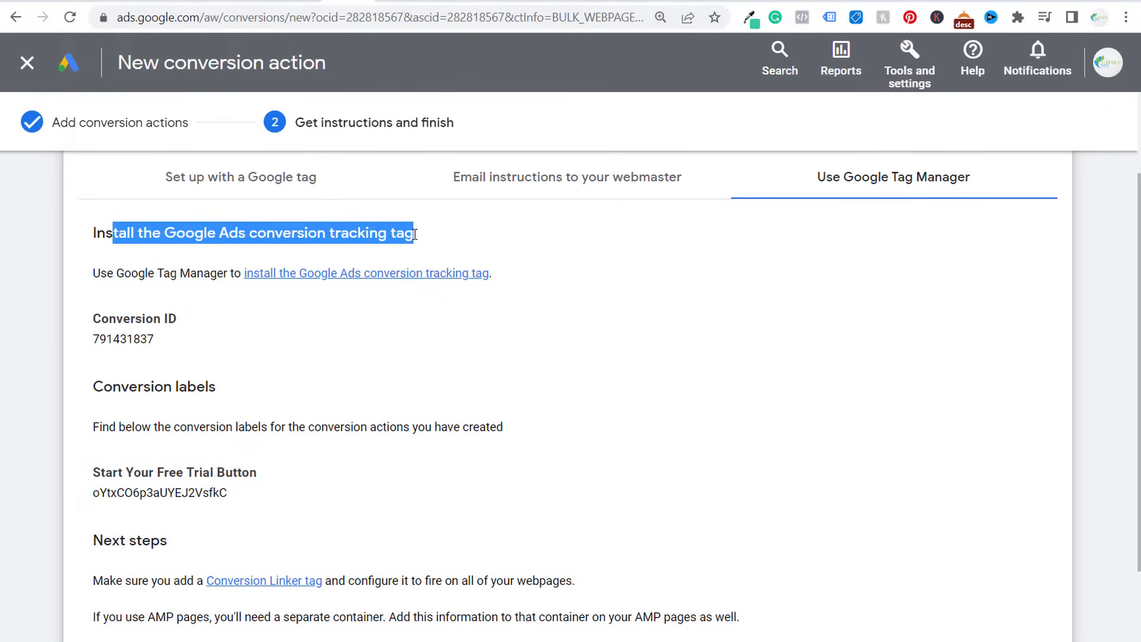
left_click(501, 239)
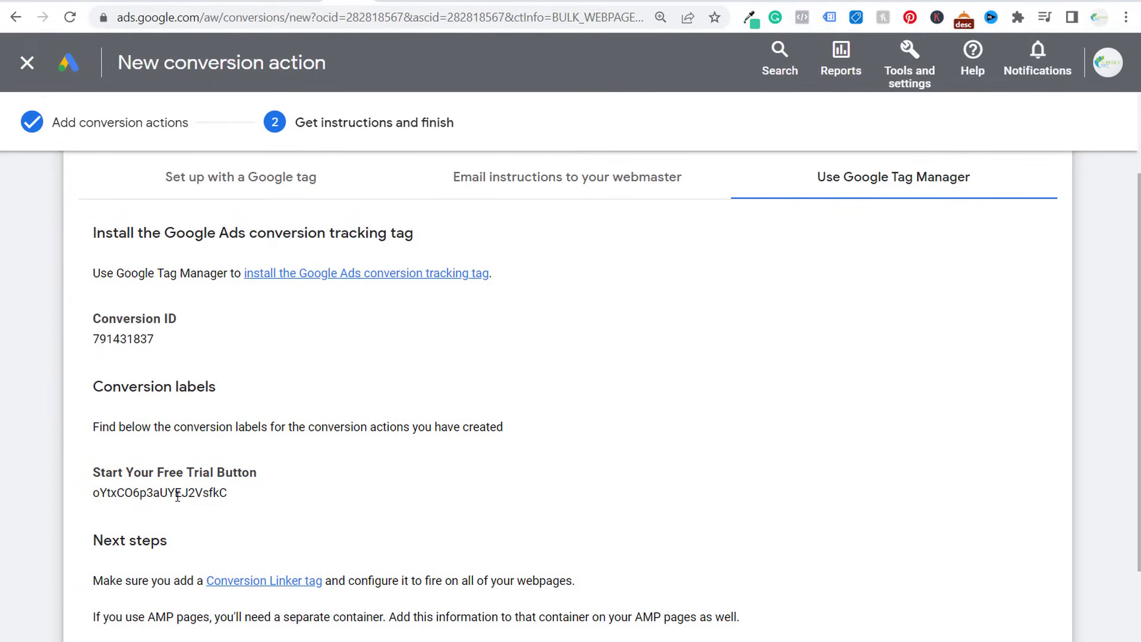
scroll(797, 410, "down", 2)
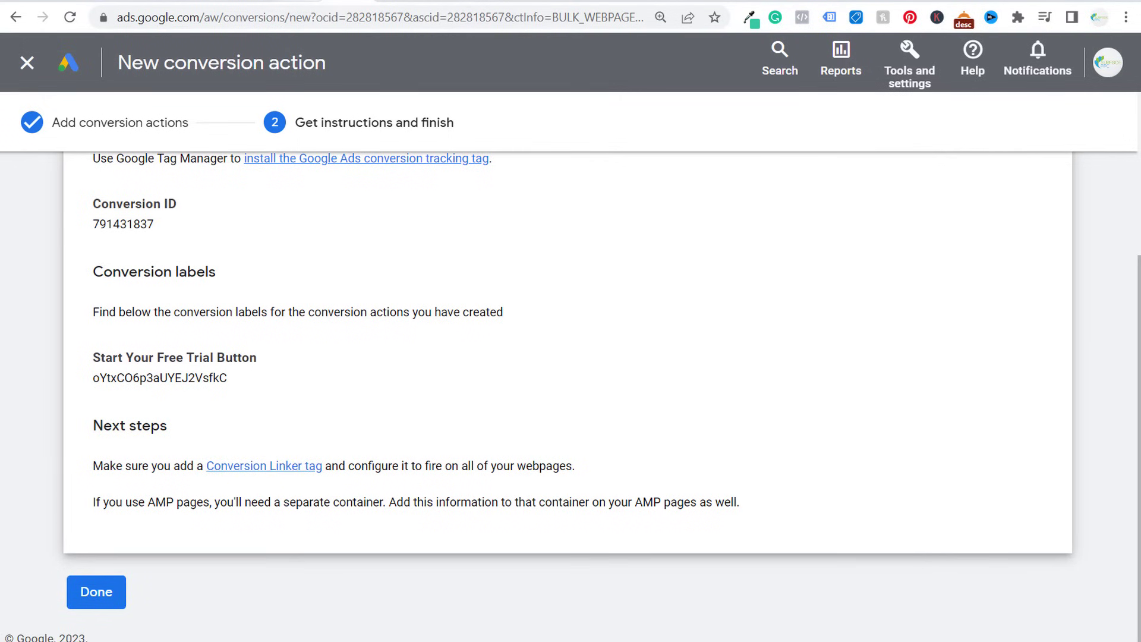
key("ctrl+Tab")
left_click(1066, 64)
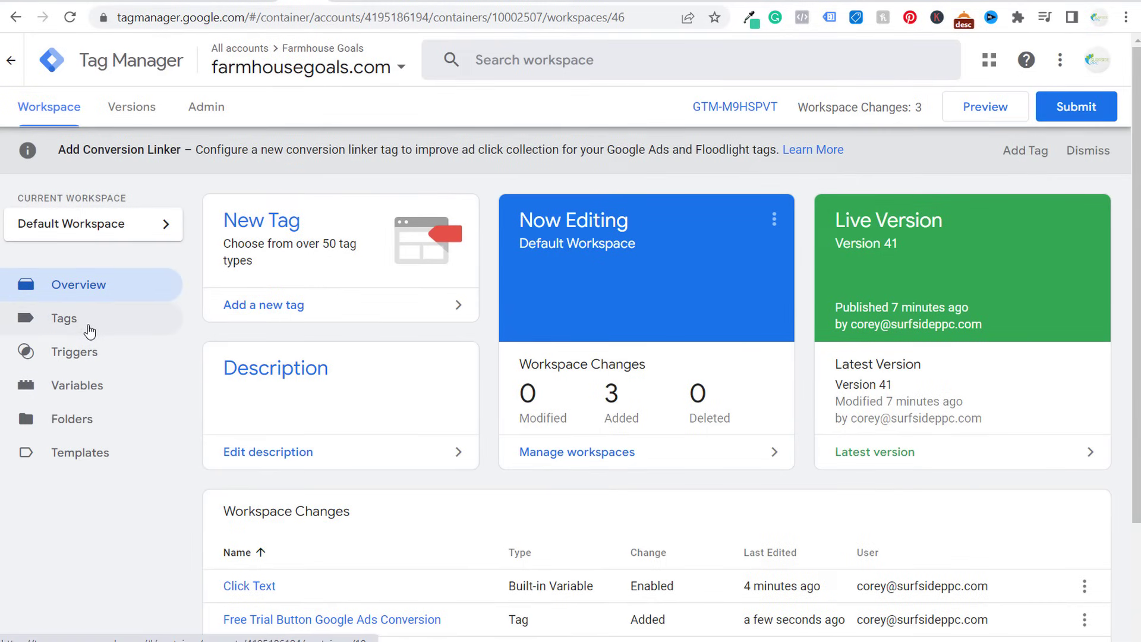
Create a new tag of type Conversion Linker in the farmhousegoals.com workspace.
left_click(397, 305)
left_click(454, 232)
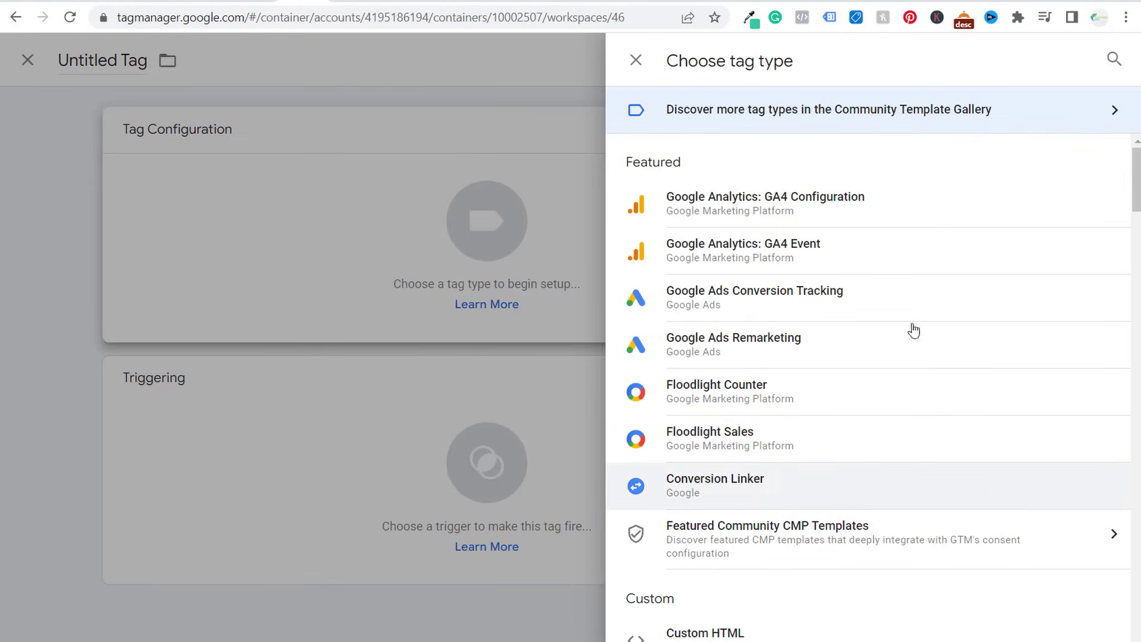
left_click(1113, 61)
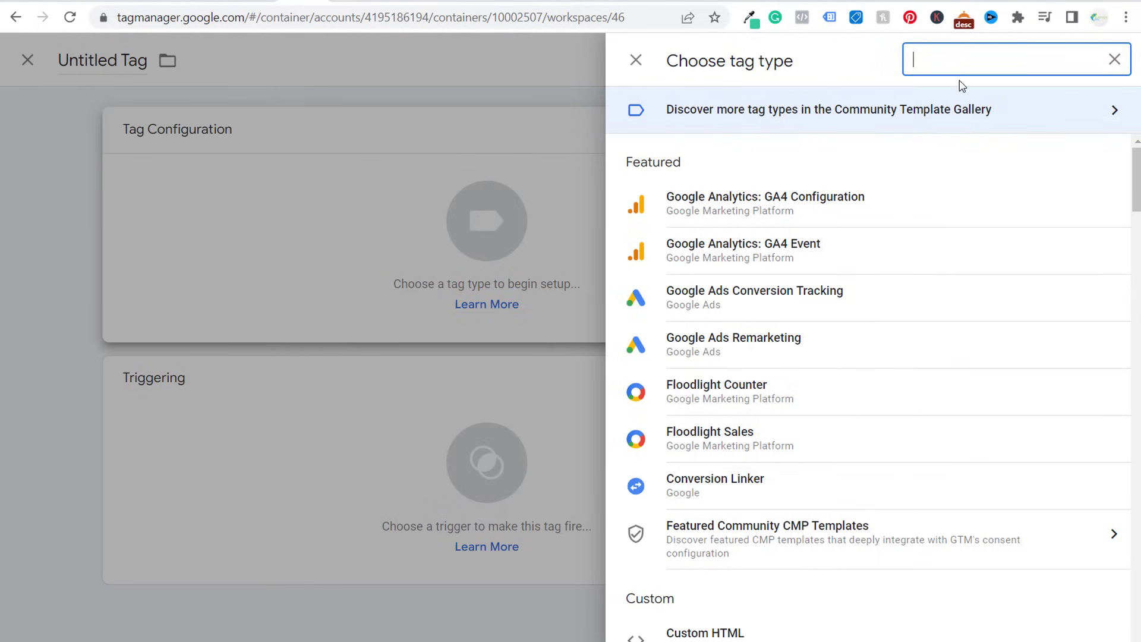
left_click(735, 490)
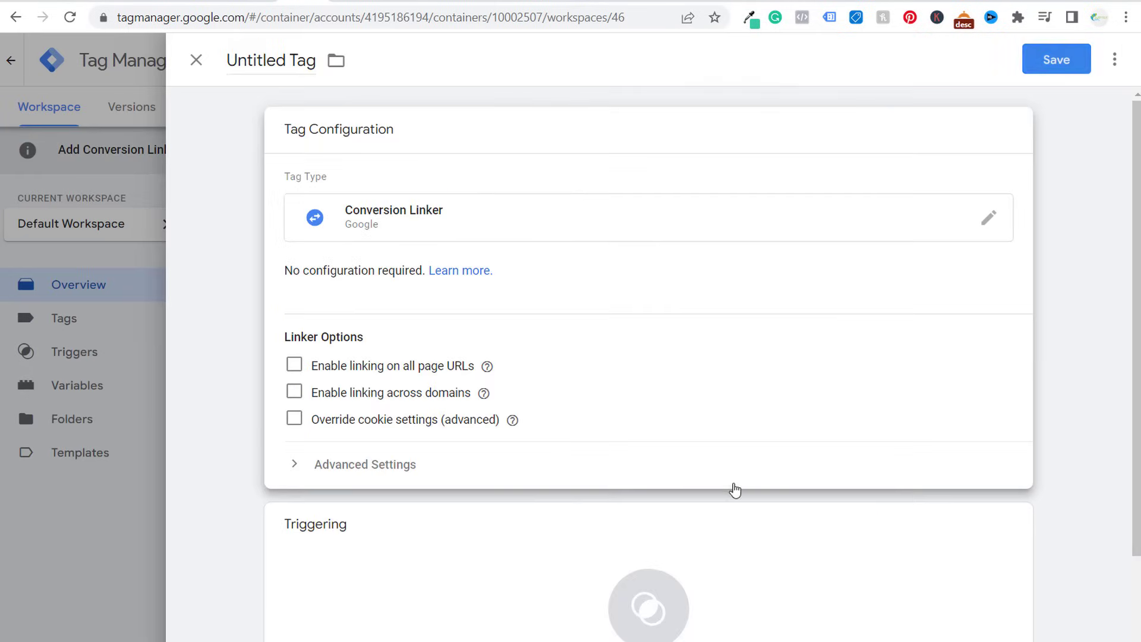
Enable linking on all page URLs for the Conversion Linker tag and assign All Pages as its firing trigger.
left_click(295, 367)
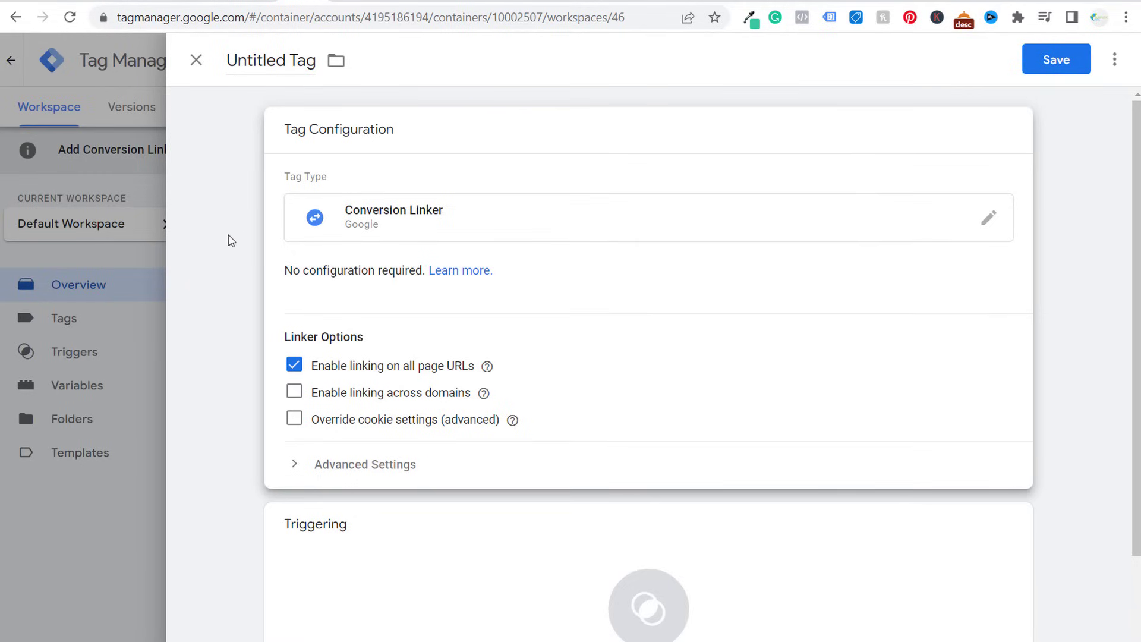
left_click(209, 242)
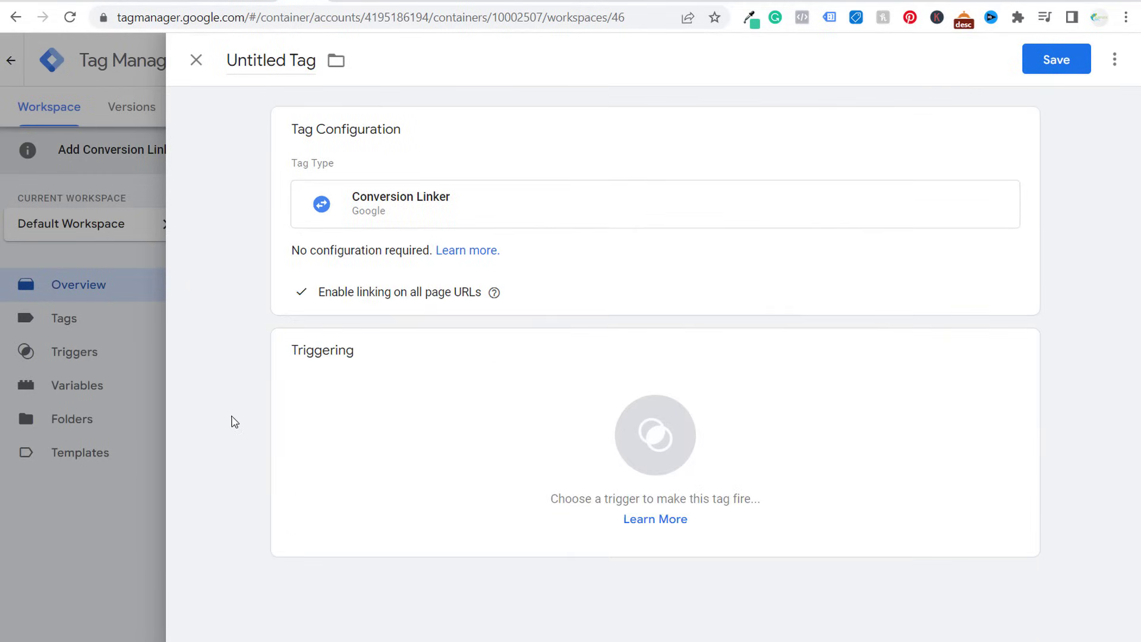
left_click(461, 378)
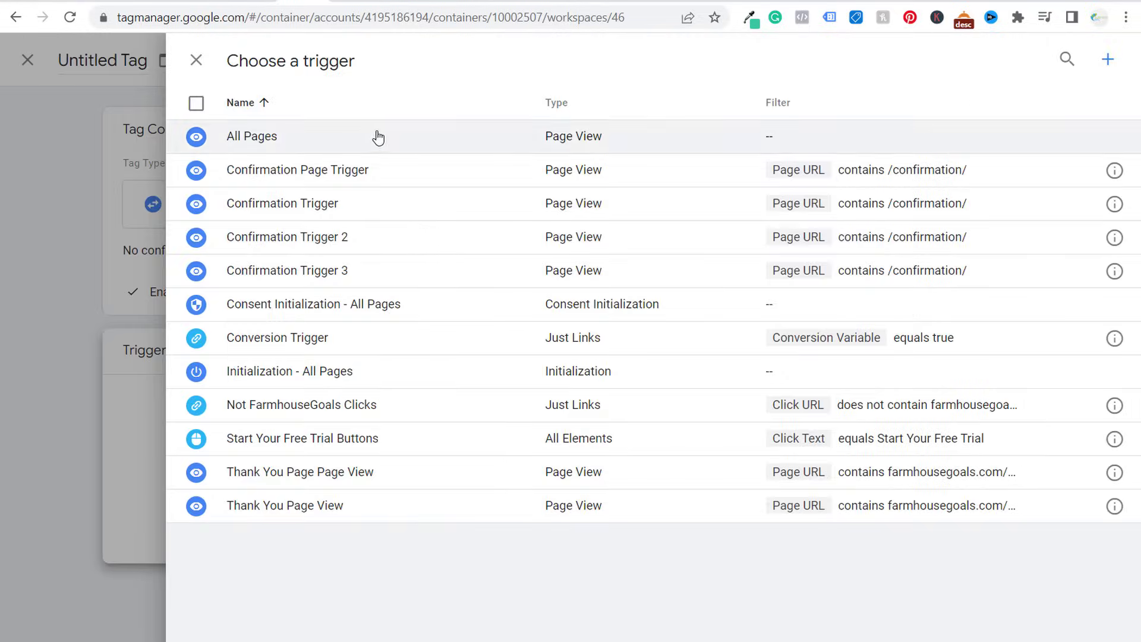
left_click(377, 137)
Name the tag "Conversion Linker Google Ads" and save it.
triple_click(266, 59)
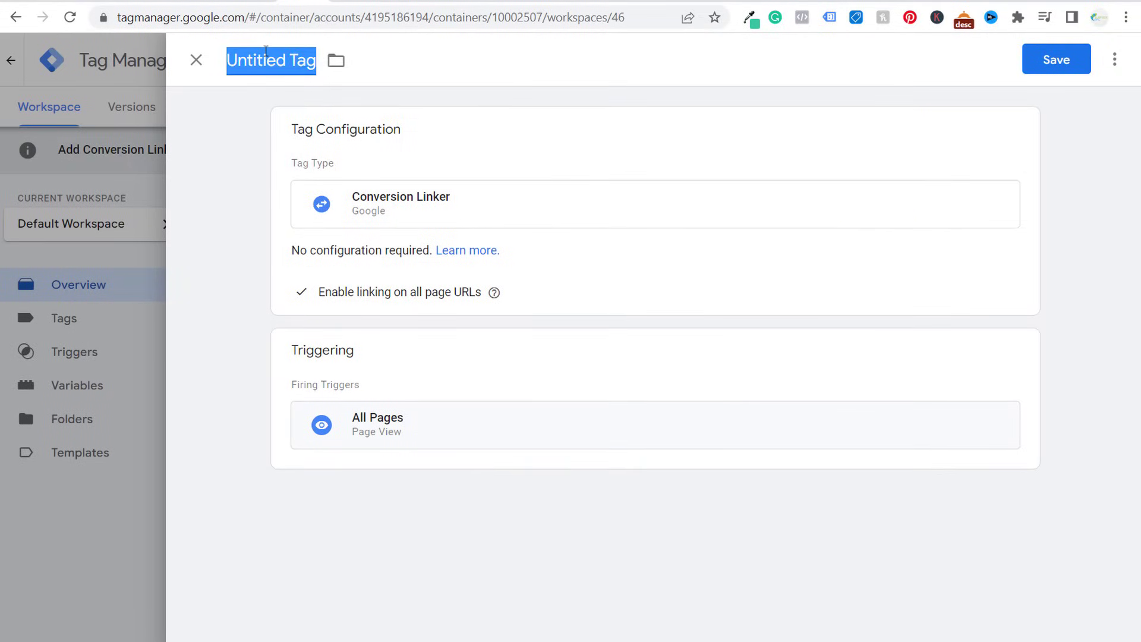
type("Conversion Li")
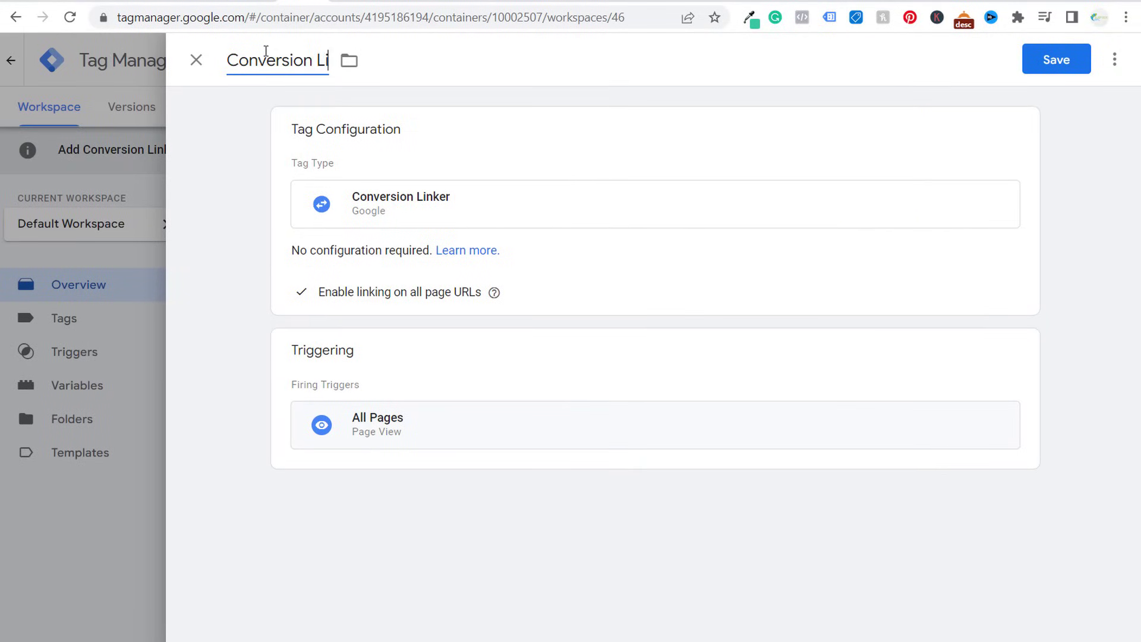
type("nker Google Ads")
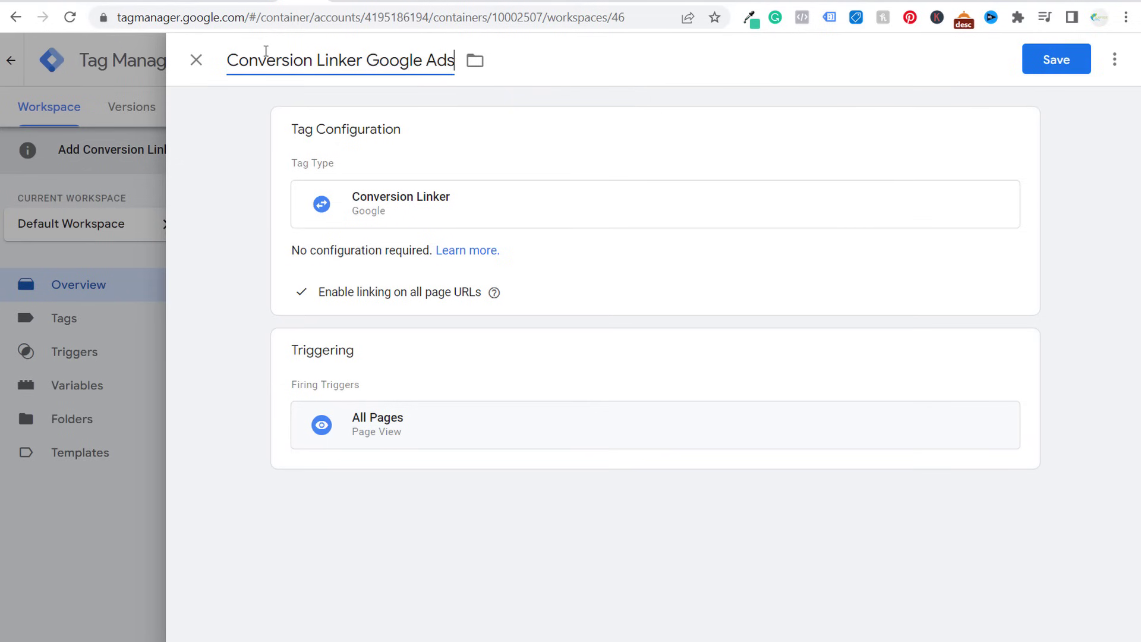
left_click(1041, 67)
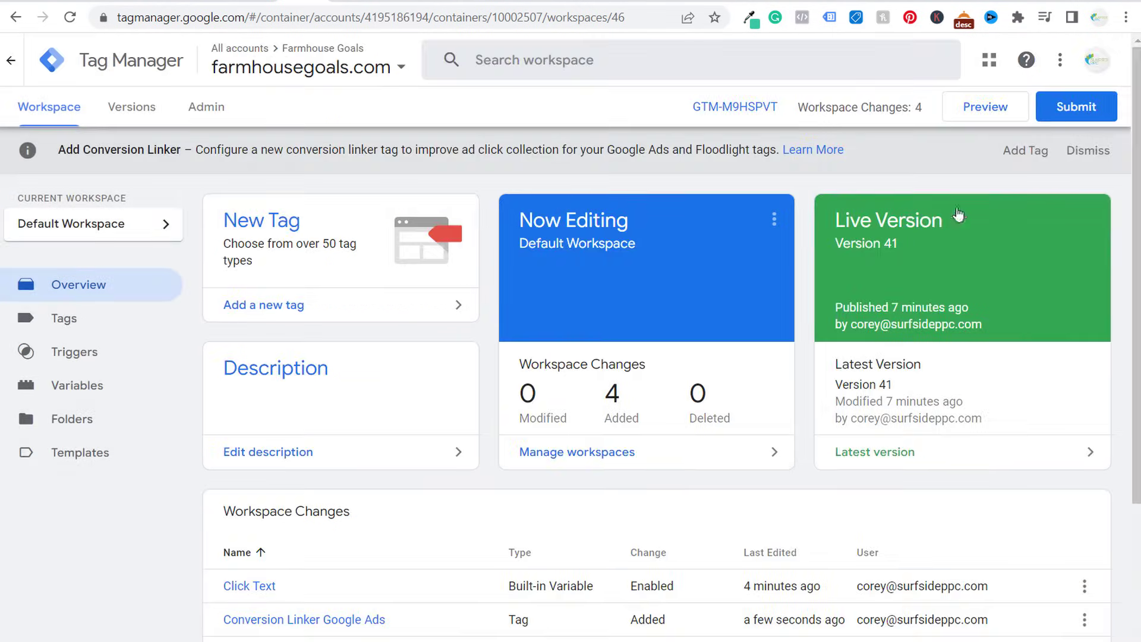
Publish the workspace changes with version name and description "Added button click tracking for Google Ads", and finish the conversion action setup in Google Ads.
left_click(1086, 114)
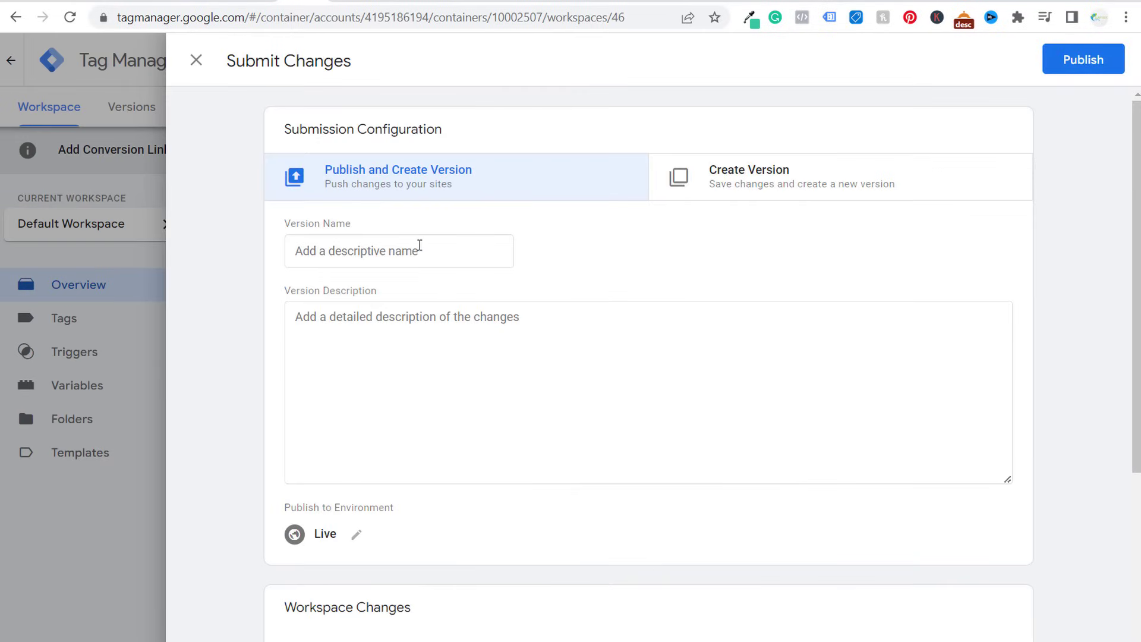
left_click(419, 246)
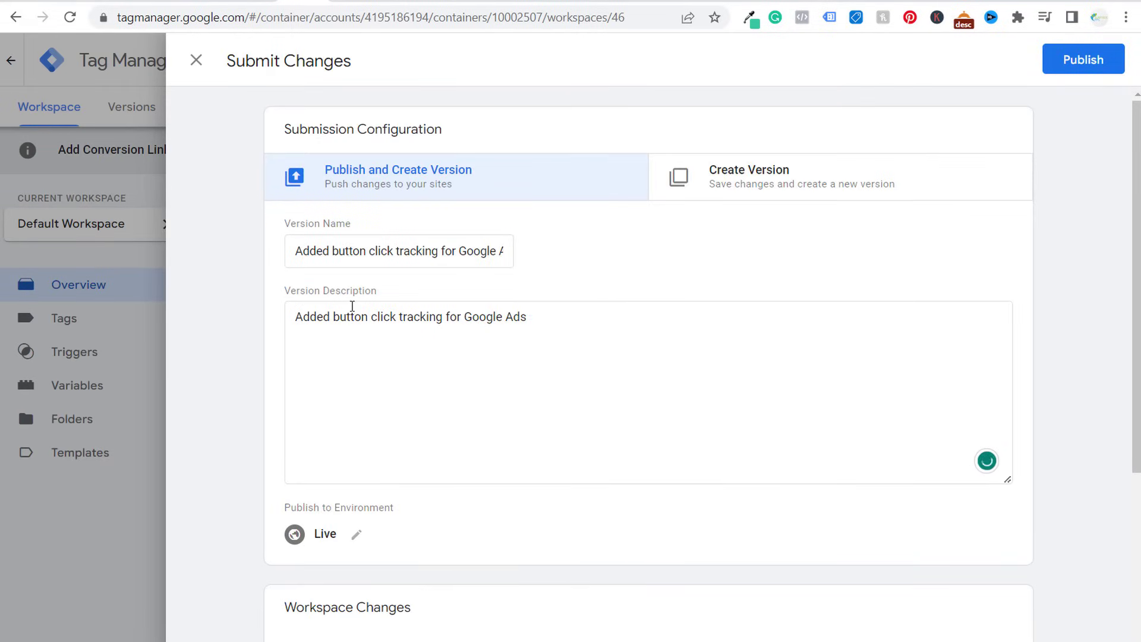
left_click(1069, 58)
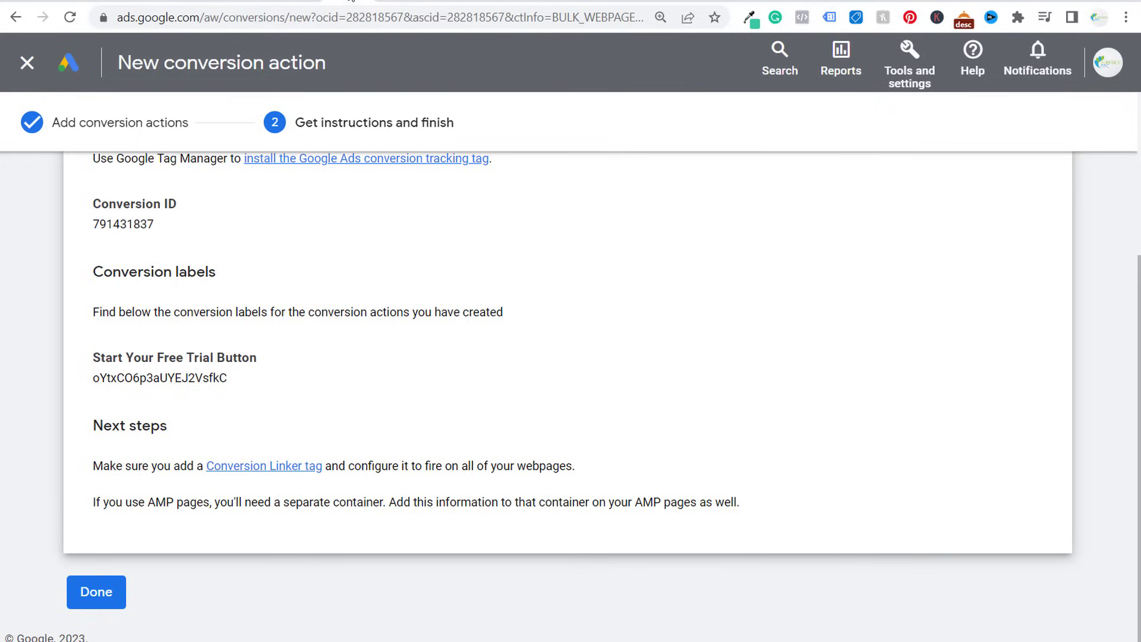
left_click(86, 588)
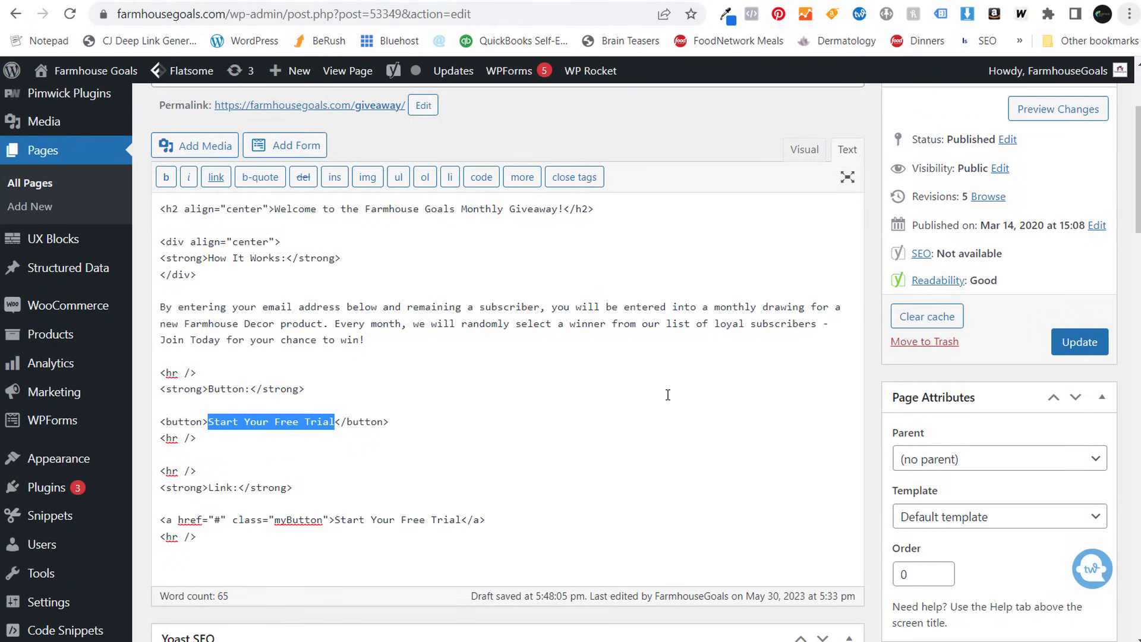
Copy the onclick gtag_report_conversion link code from Google Ads Help into the Start Your Free Trial <a> tag on the WordPress giveaway page.
left_click(652, 410)
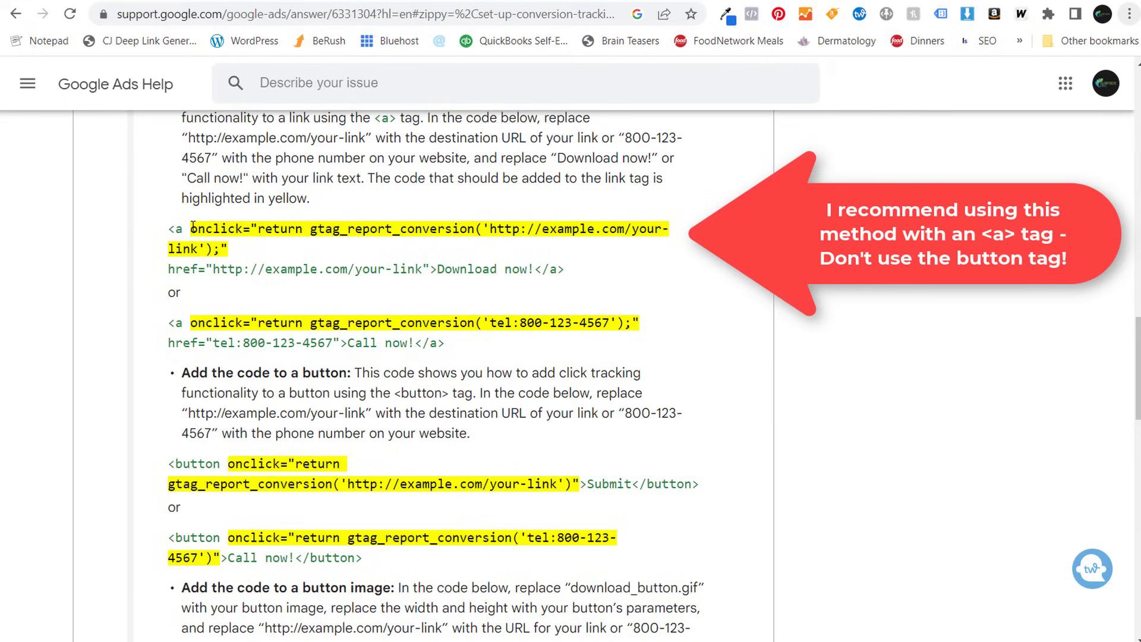
left_click_drag(190, 227, 254, 226)
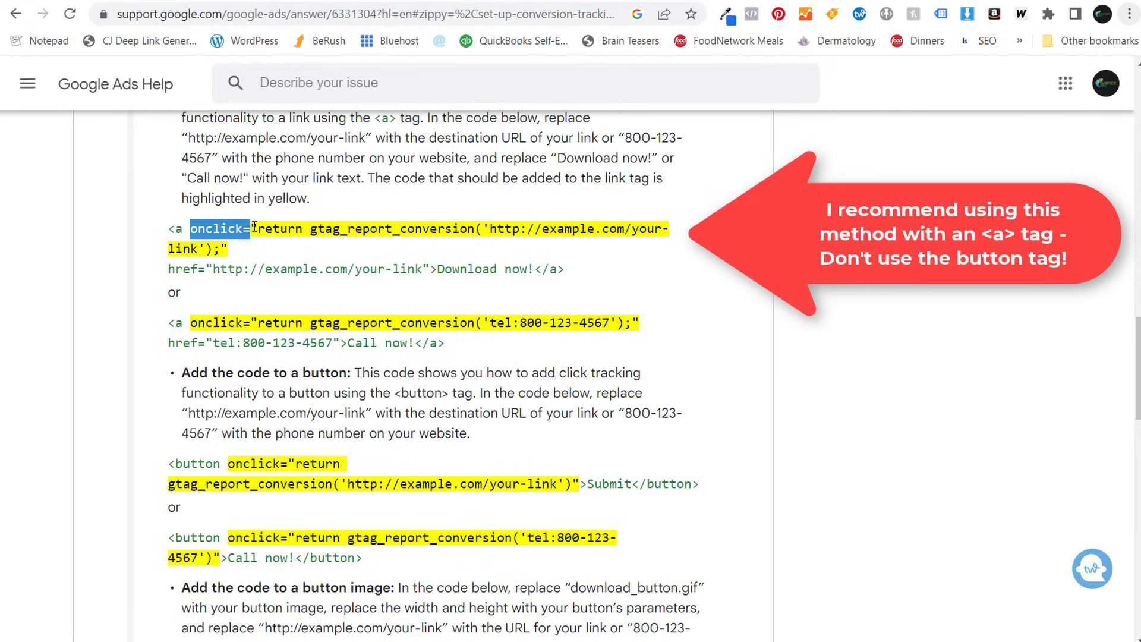
left_click(195, 230)
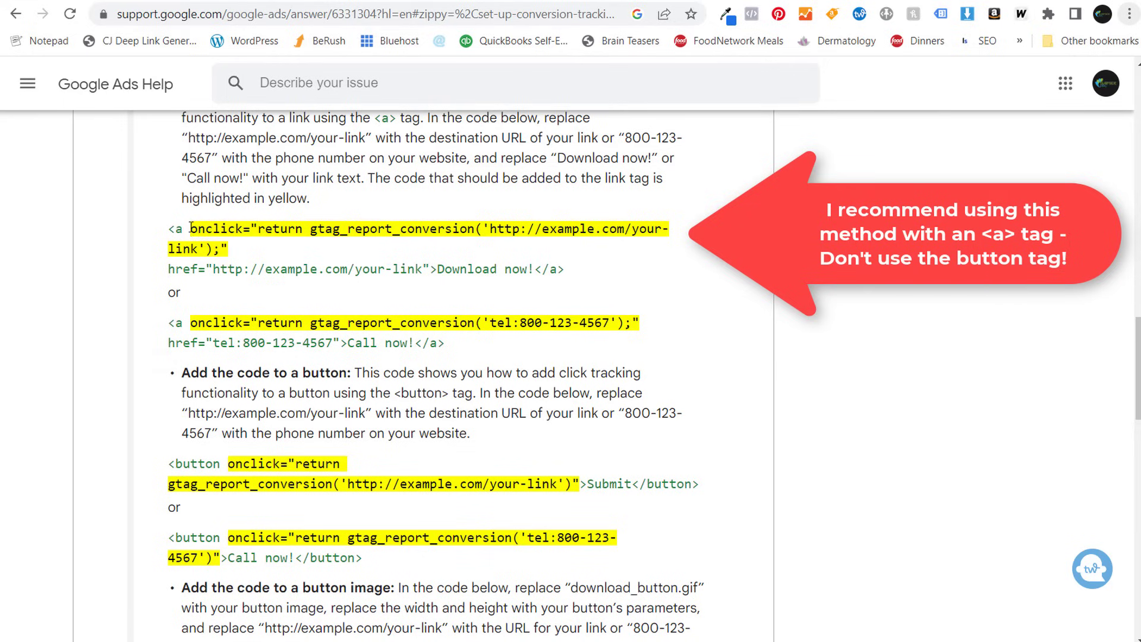
left_click_drag(195, 228, 226, 246)
key("ctrl+c")
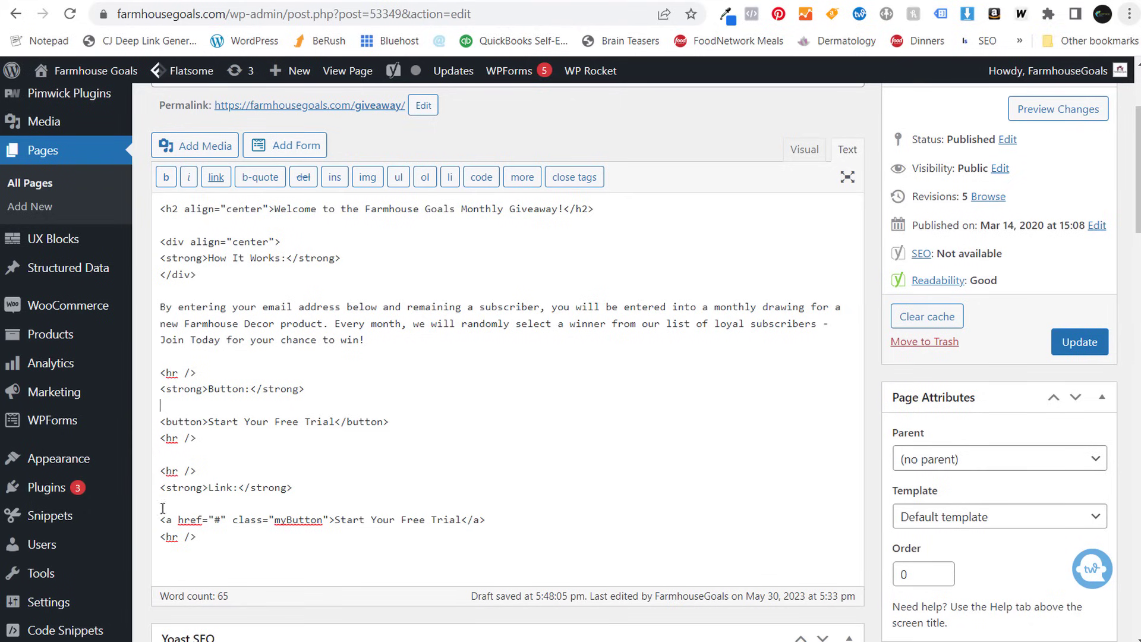
left_click(173, 521)
key("ctrl+v")
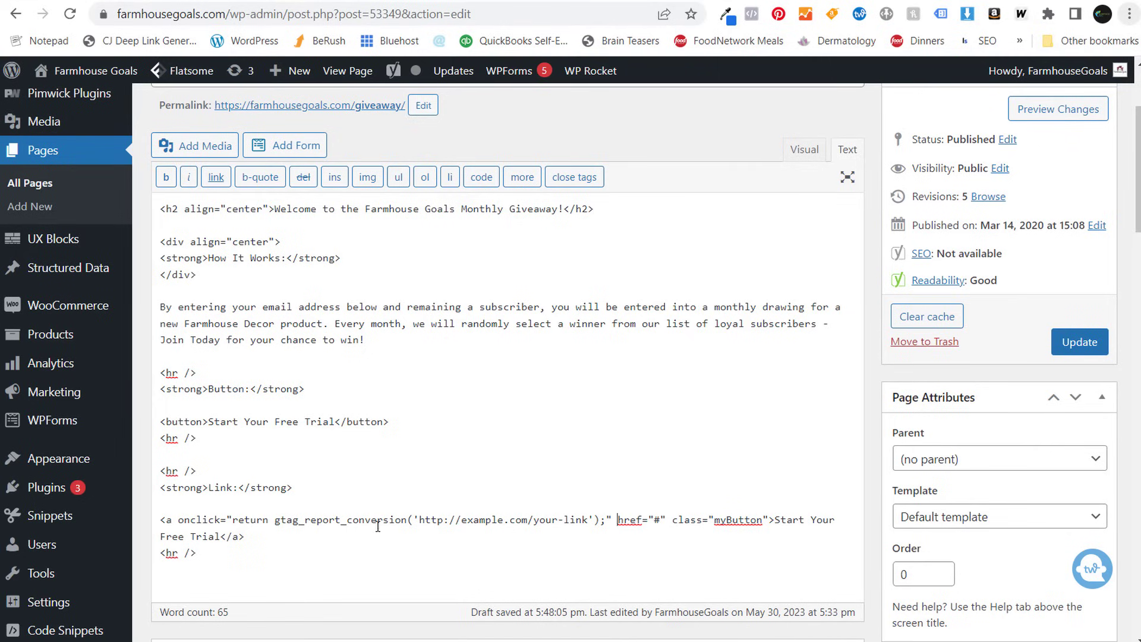
left_click_drag(420, 519, 564, 519)
left_click(647, 520)
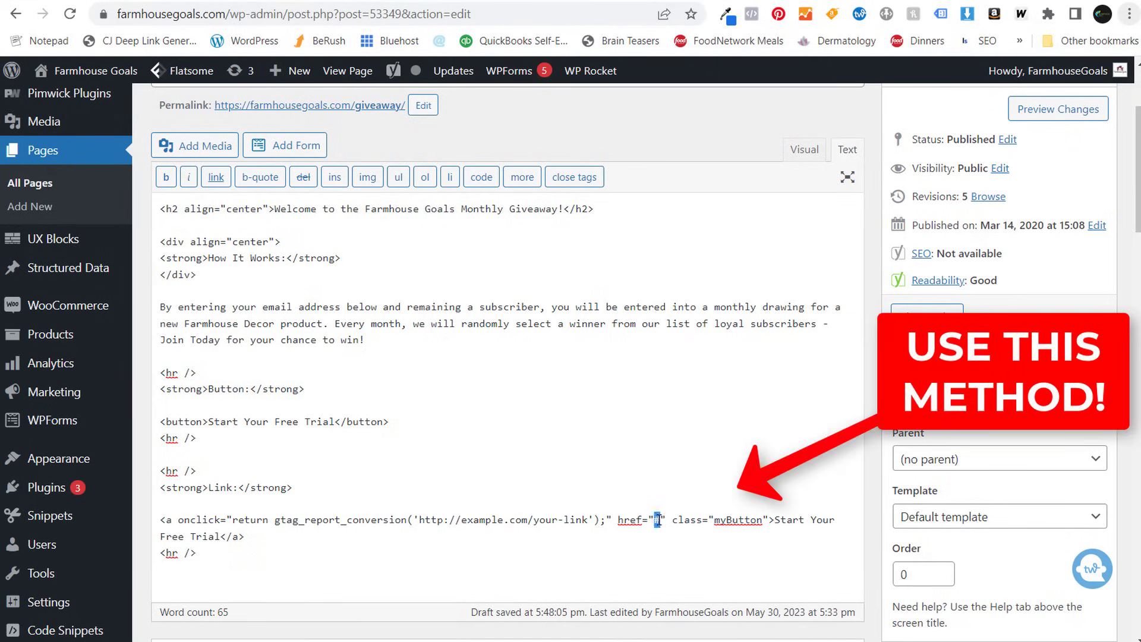
left_click(512, 519)
double_click(492, 519)
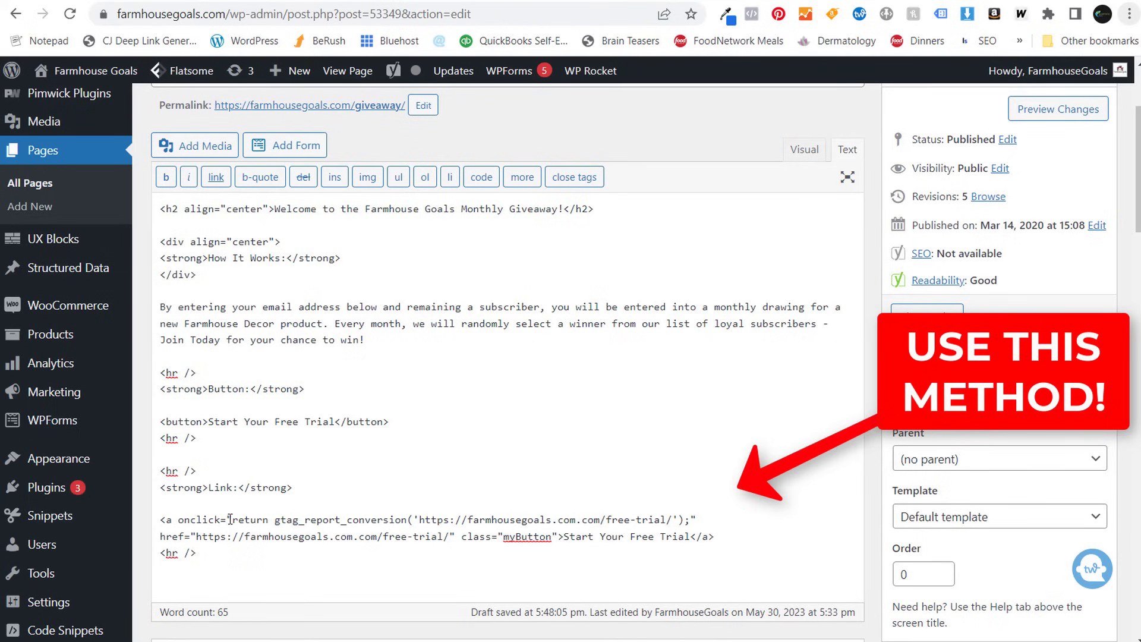
Review the Start Your Free Trial link's onclick and href code, the live giveaway page, and the <a> and <button> tags.
left_click_drag(232, 519, 225, 519)
left_click_drag(407, 520, 696, 518)
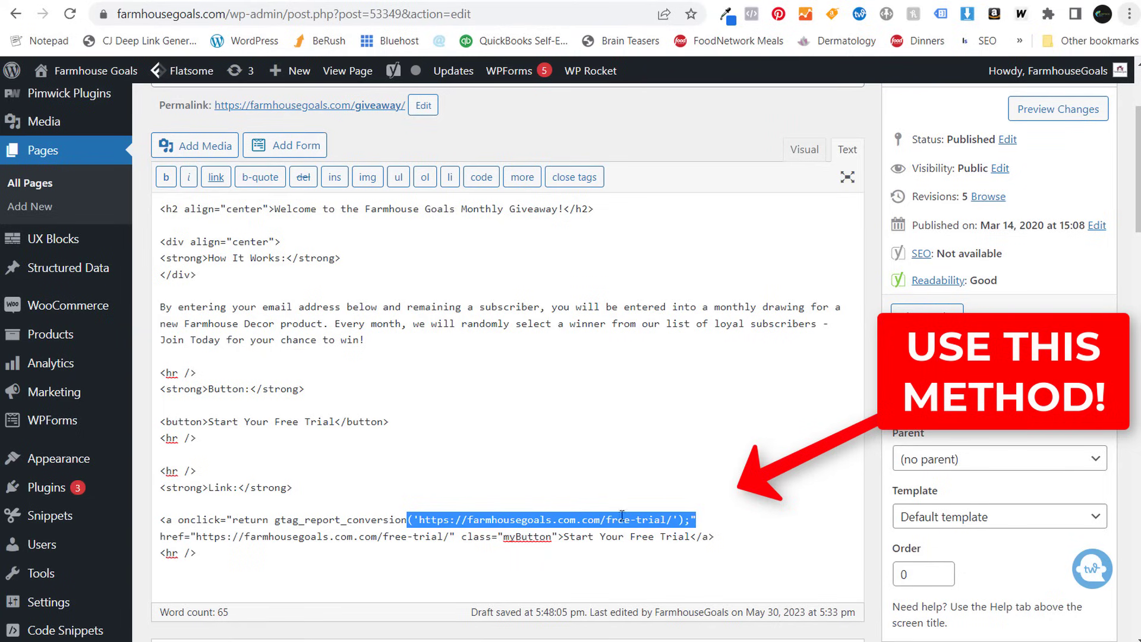
left_click(162, 538)
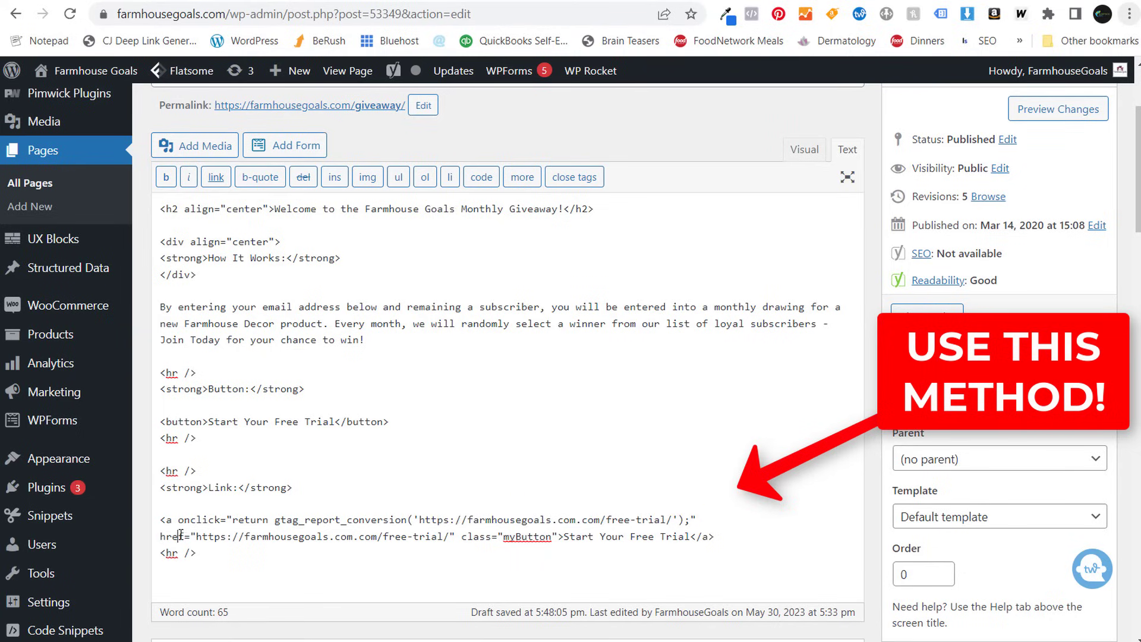
left_click_drag(198, 538, 450, 533)
left_click(467, 531)
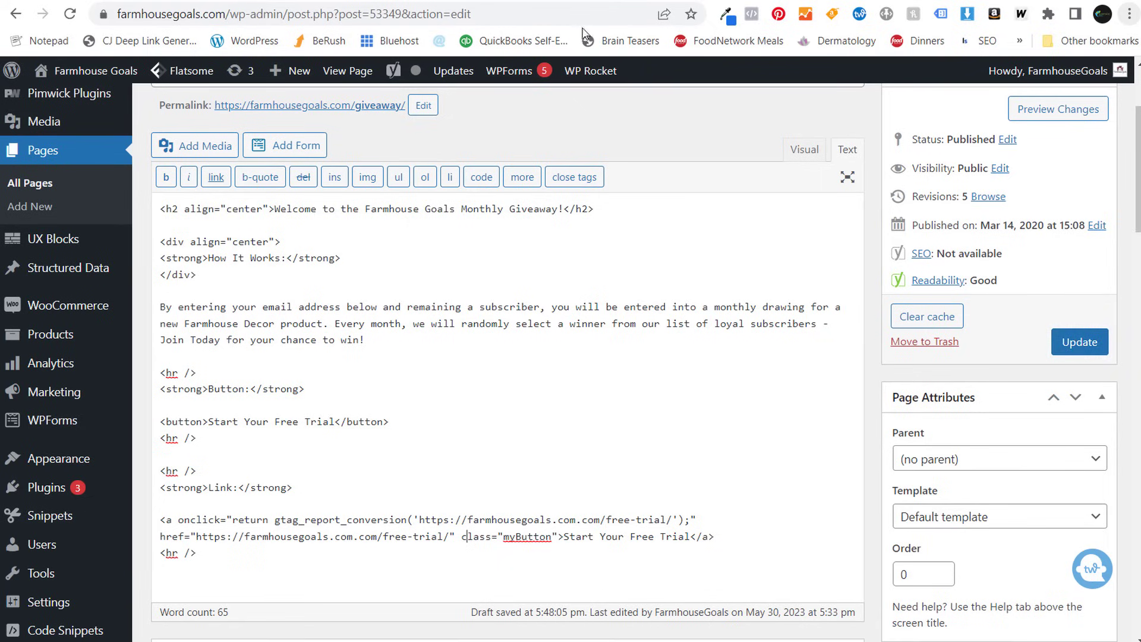
key("ctrl+Tab")
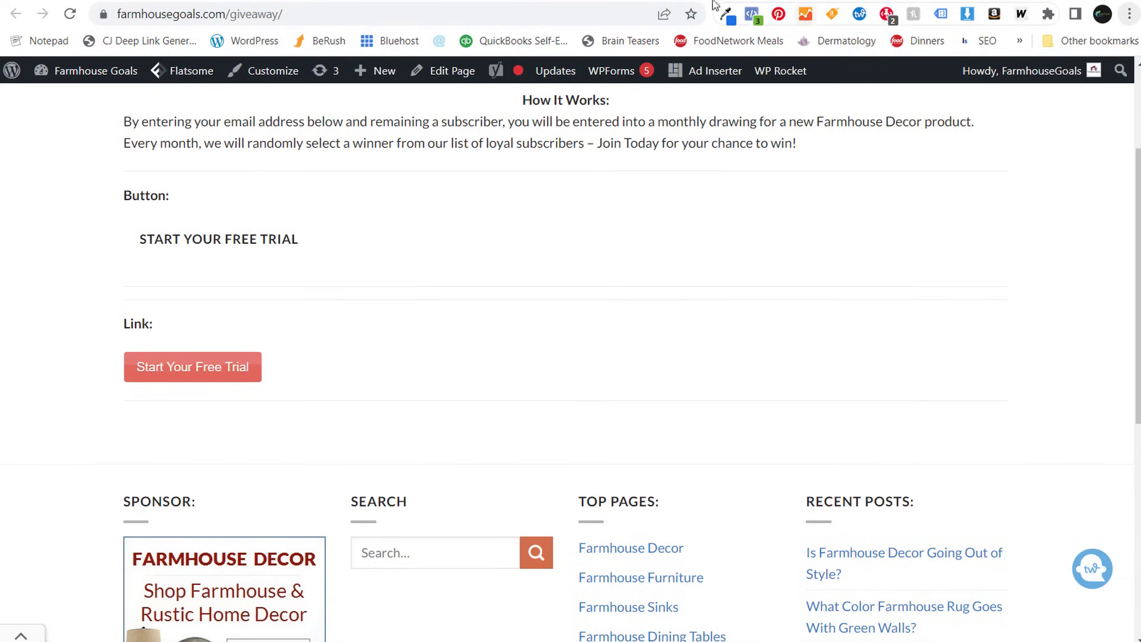
key("ctrl+Tab")
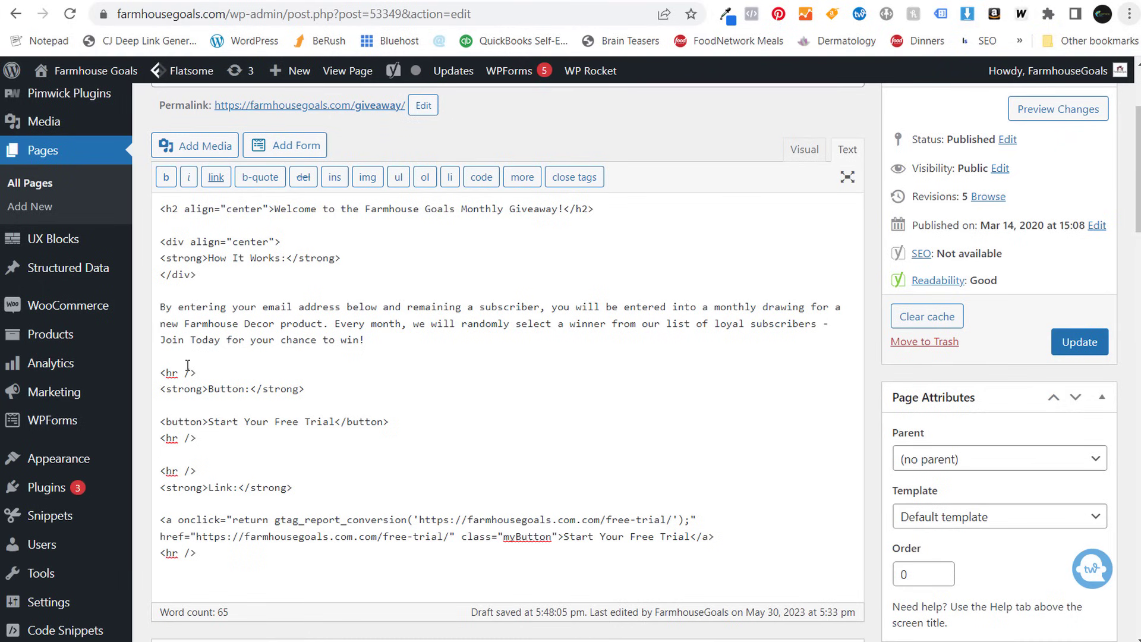
double_click(169, 520)
left_click_drag(165, 421, 203, 421)
left_click_drag(346, 421, 382, 421)
left_click(420, 422)
Copy the onclick gtag_report_conversion button code from Google Ads Help into the Start Your Free Trial <button> tag, separated by a space.
key("ctrl+Tab")
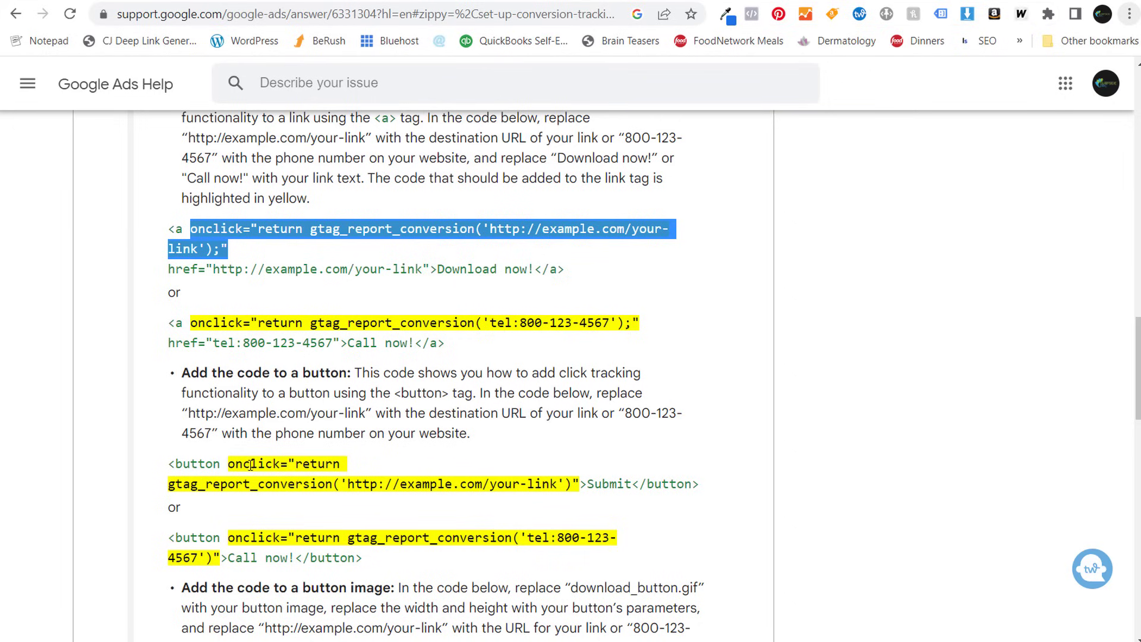
left_click_drag(230, 463, 580, 484)
key("ctrl+c")
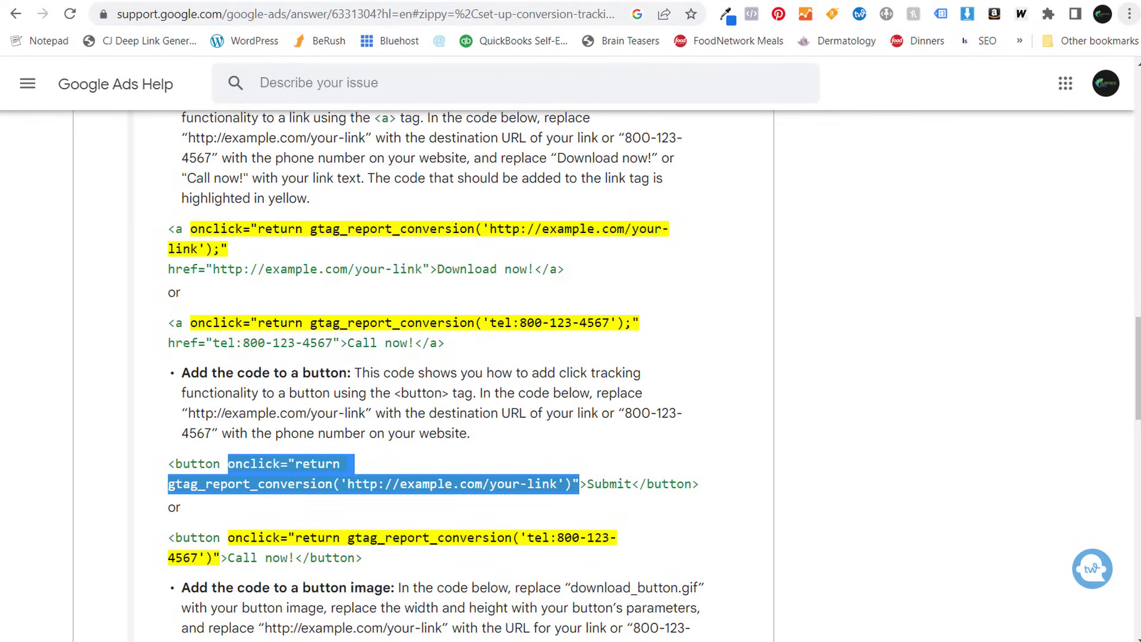
left_click(684, 3)
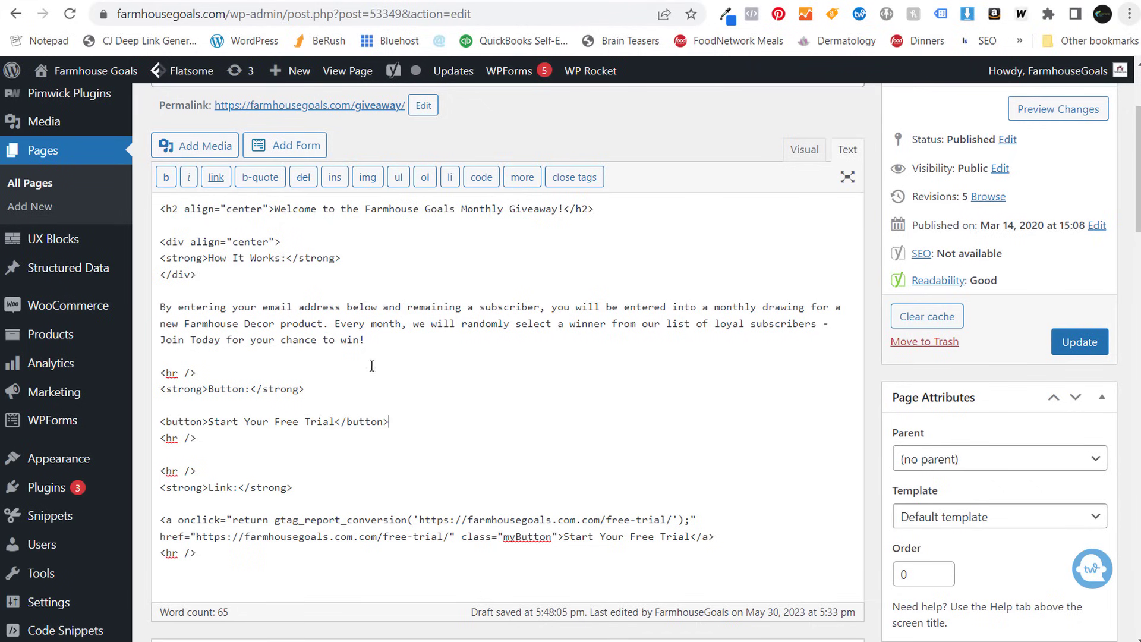
key("ctrl+v")
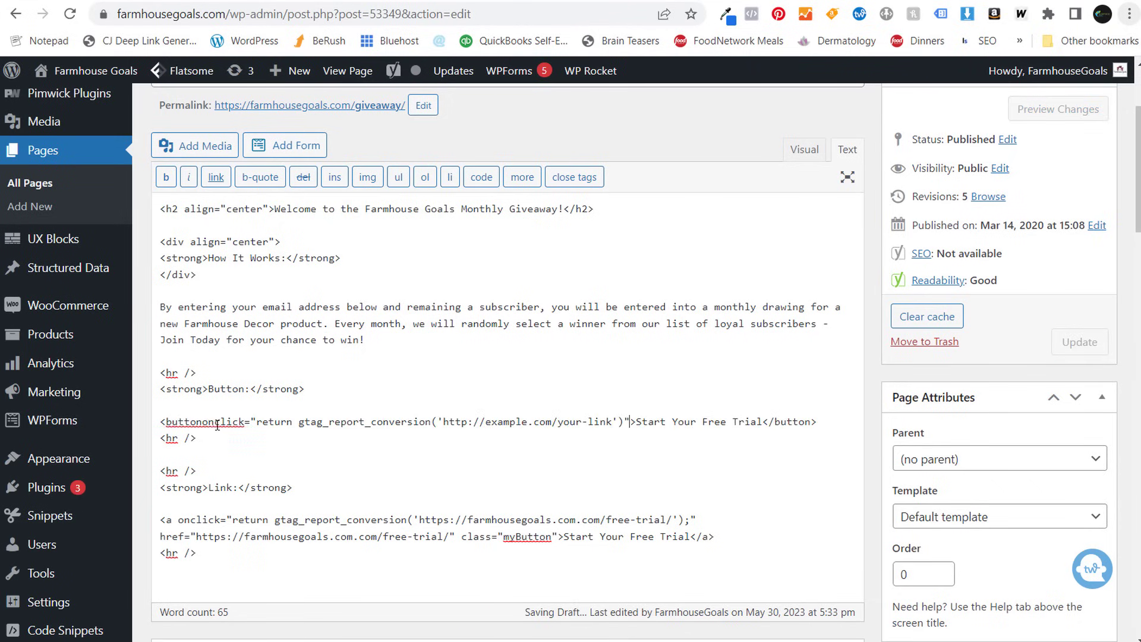
left_click(207, 421)
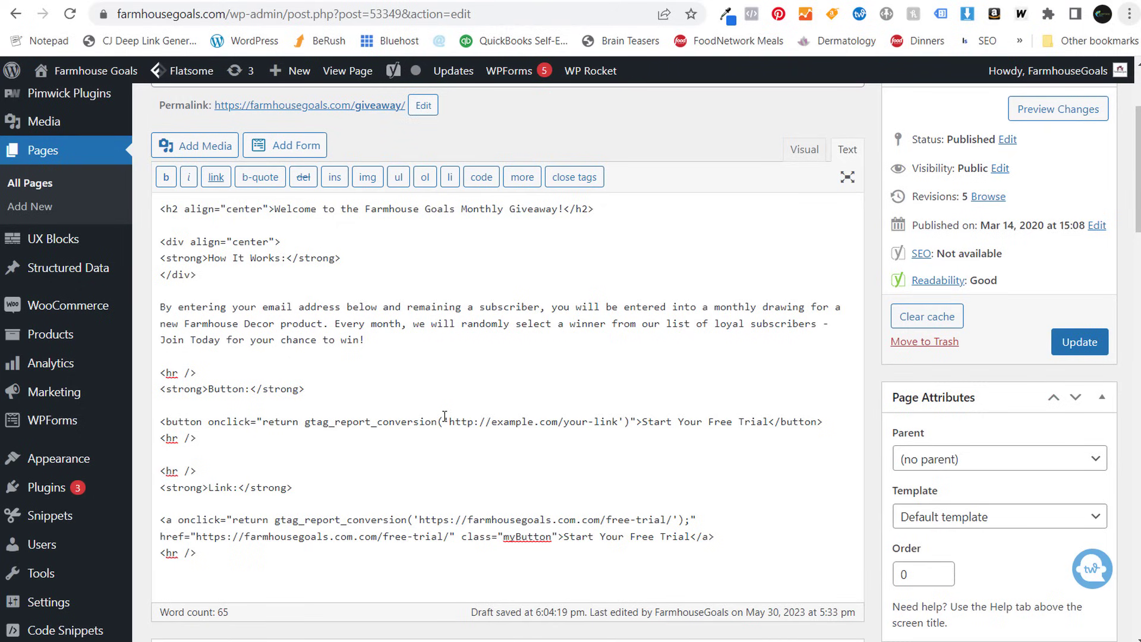
left_click_drag(439, 422, 631, 422)
left_click(632, 422)
left_click(550, 412)
left_click_drag(419, 519, 673, 516)
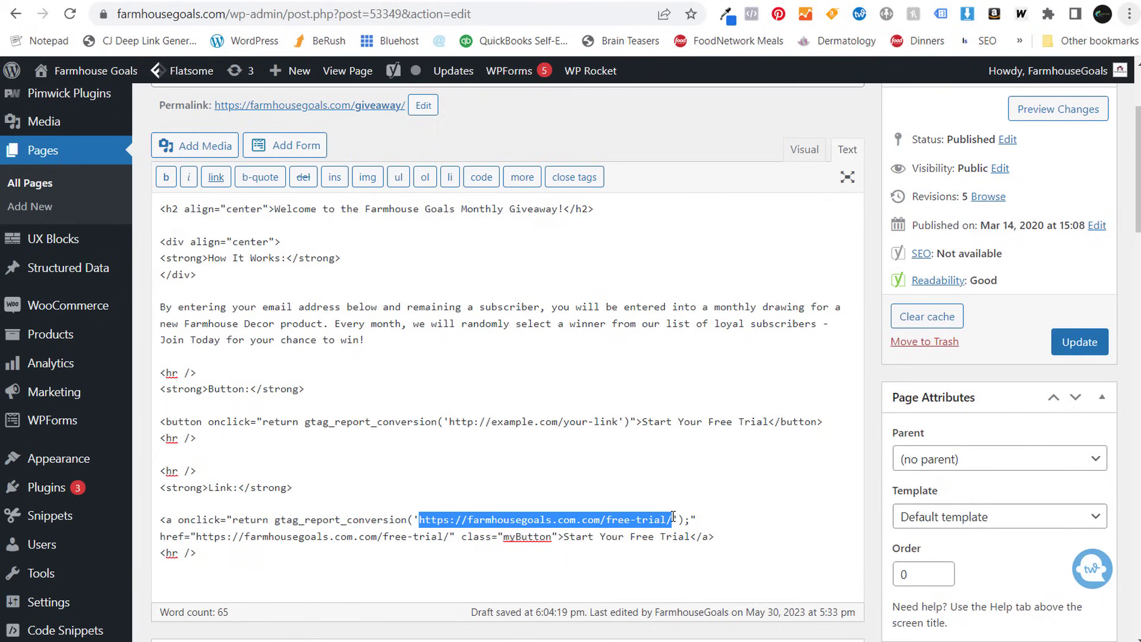
left_click_drag(450, 422, 618, 422)
type("https://farmhousegoals.com.com/free-trial/")
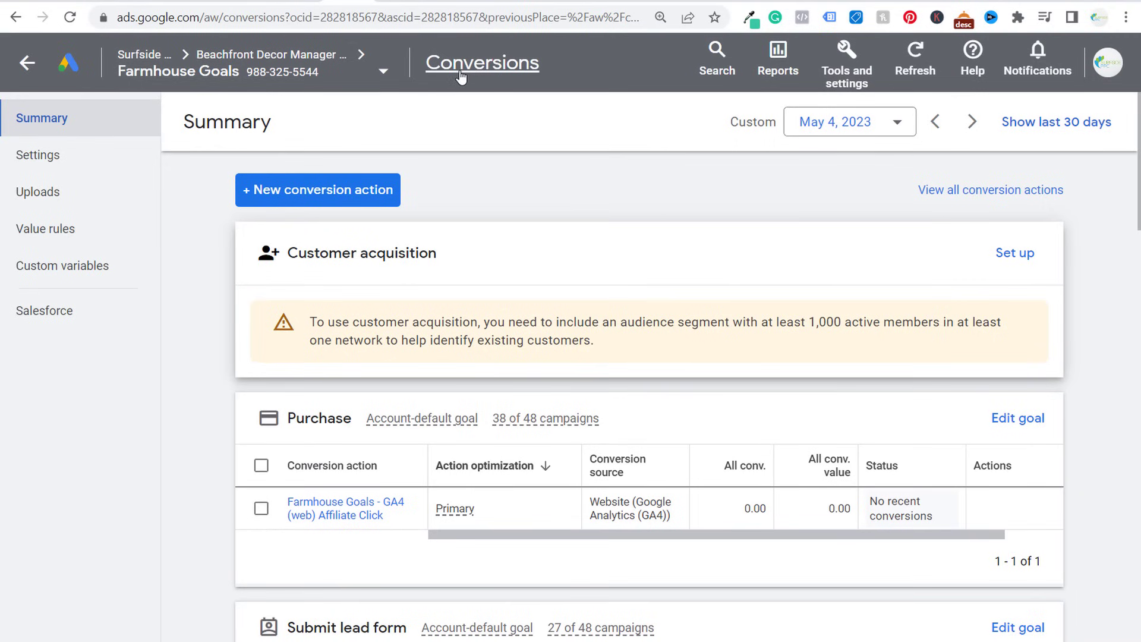
Check the Start Your Free Trial Button conversion action under Sign-up in Google Ads, and view the live giveaway page.
scroll(229, 404, "down", 7)
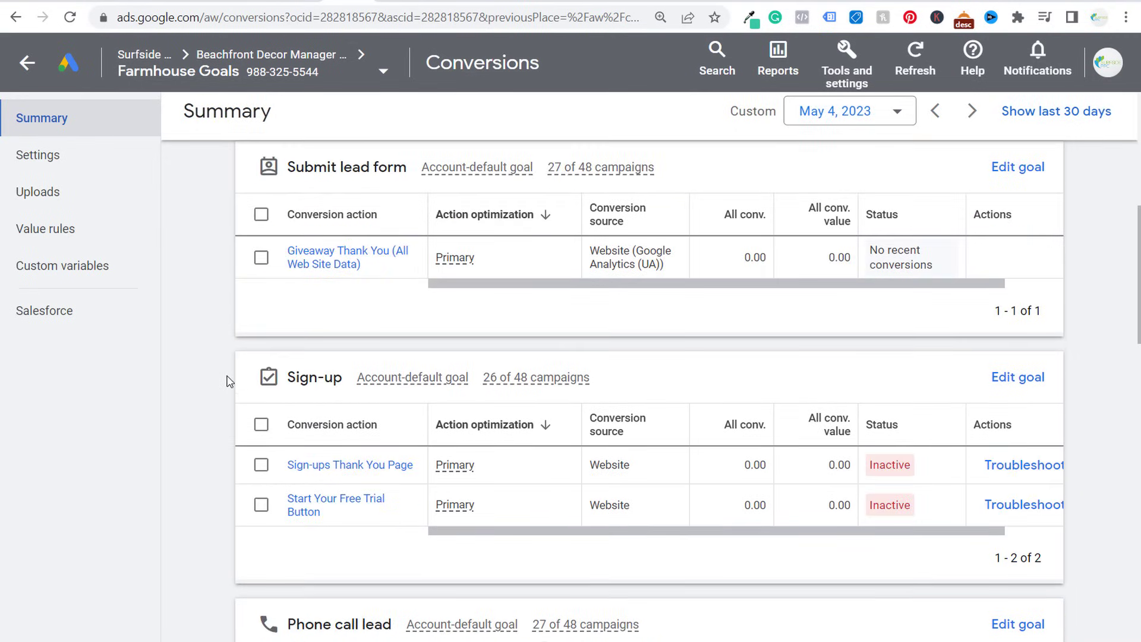
scroll(231, 382, "down", 2)
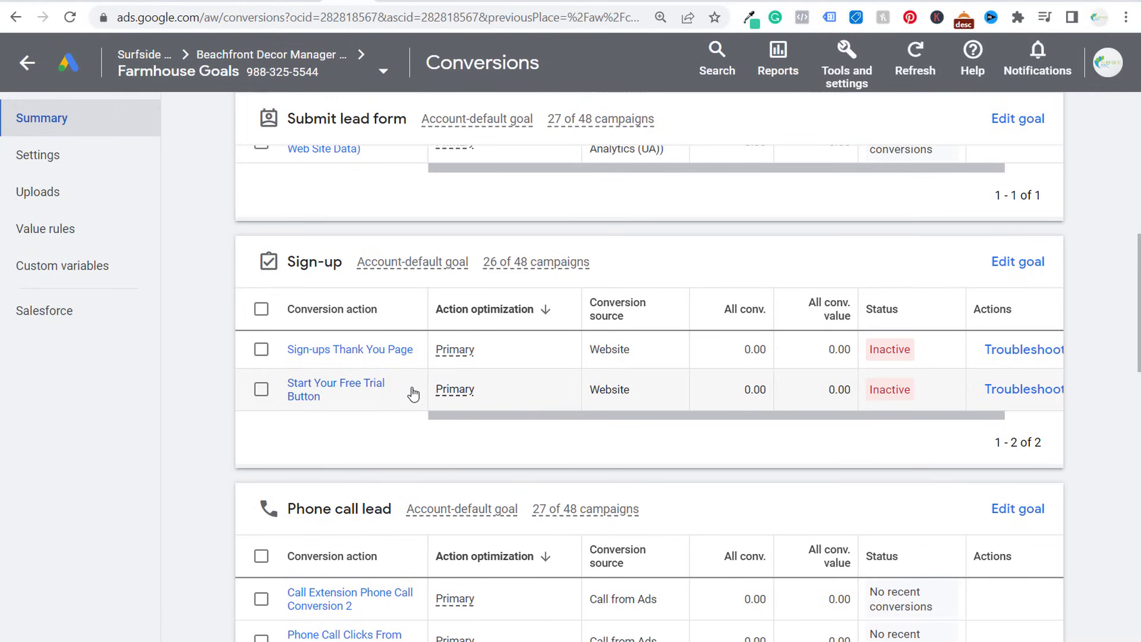
left_click(527, 633)
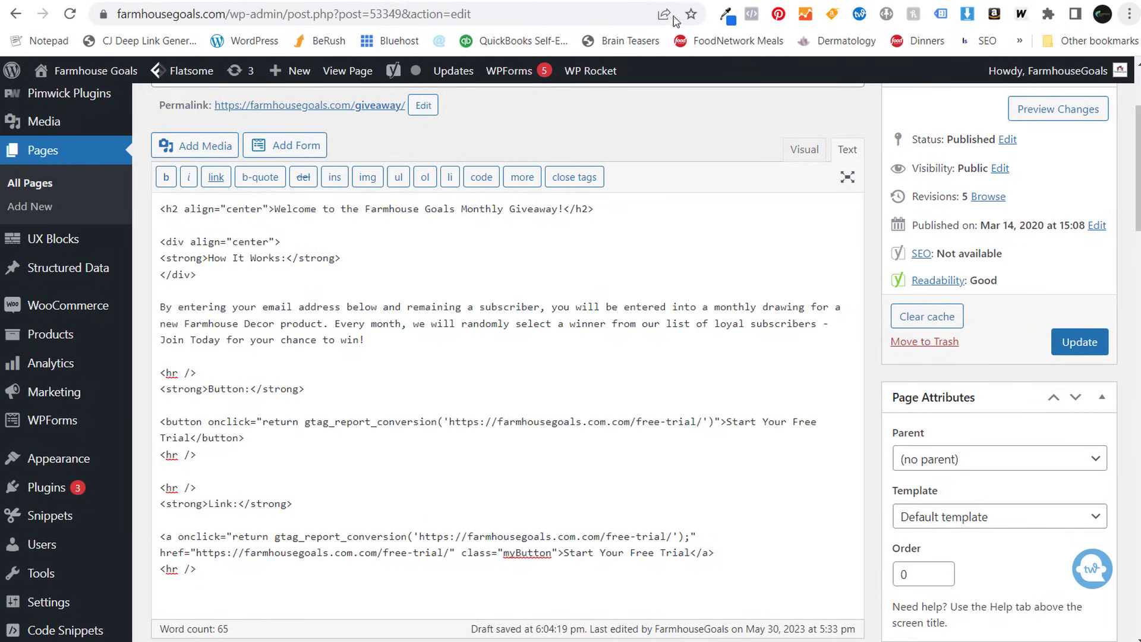
key("ctrl+Tab")
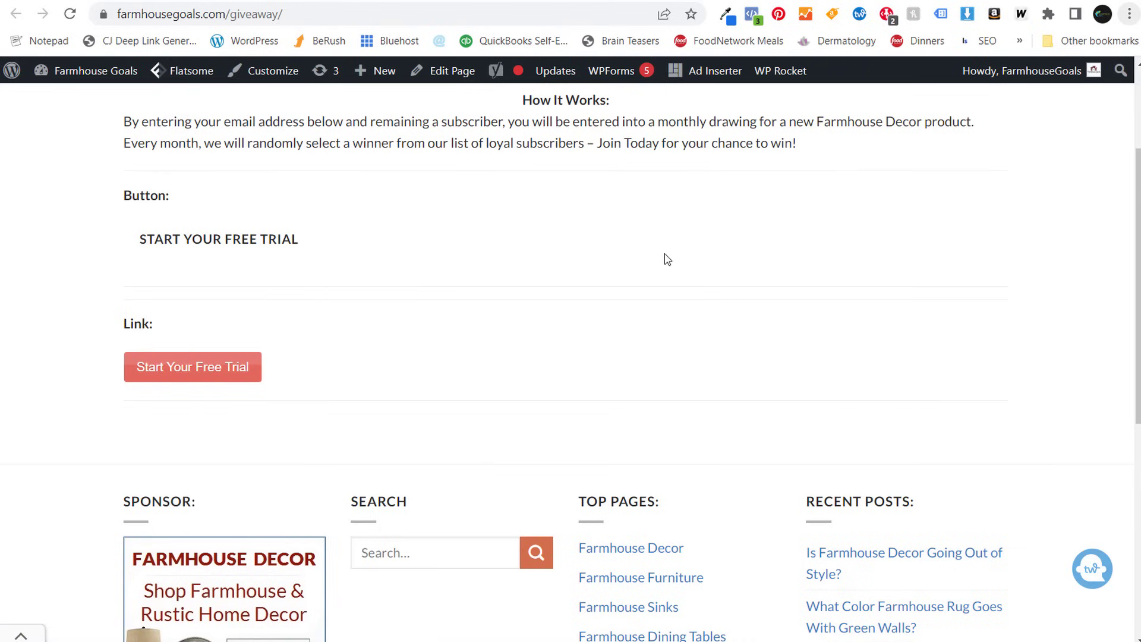
scroll(667, 260, "up", 3)
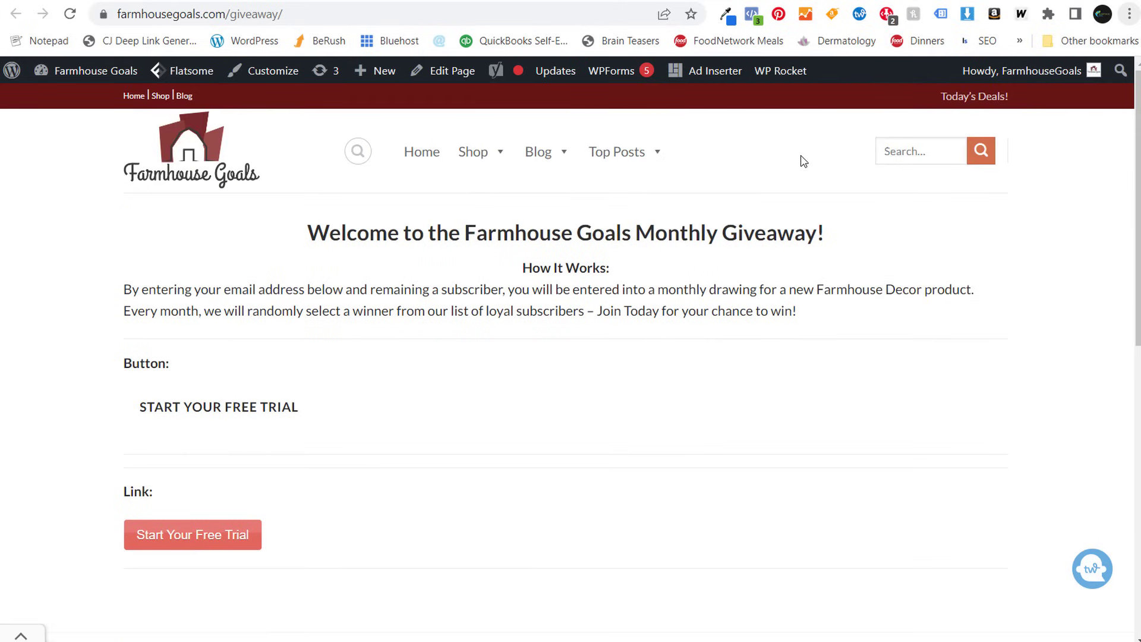